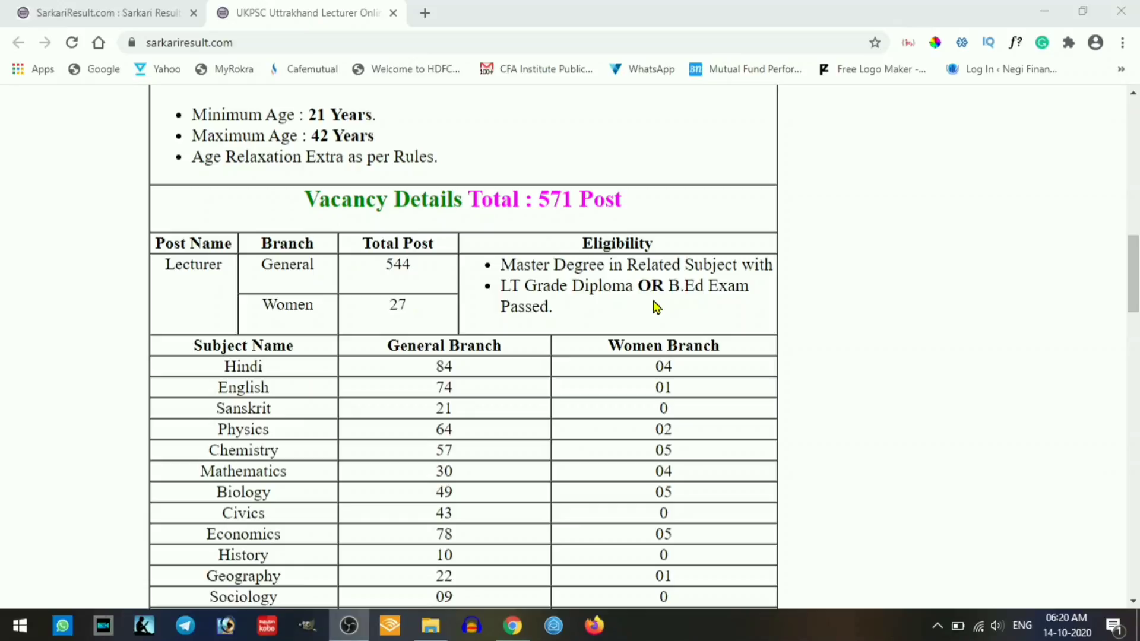
- Scroll the UKPSC Lecturer post down to Important Links and follow the Apply Online 'Click Here' link
scroll(654, 304, "down", 3)
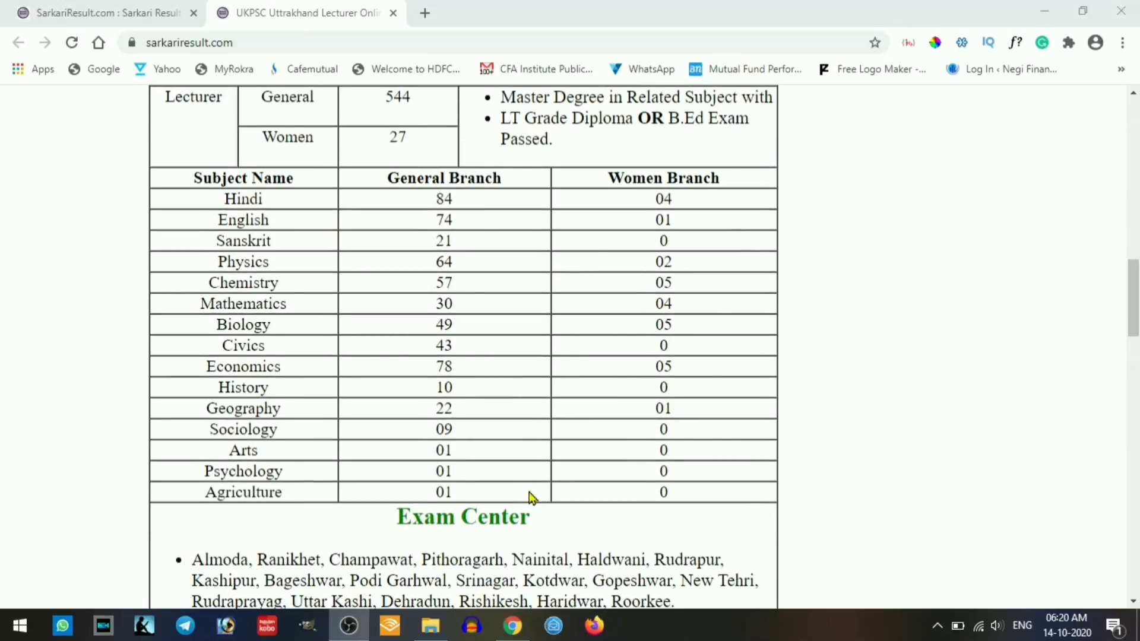
scroll(532, 489, "down", 4)
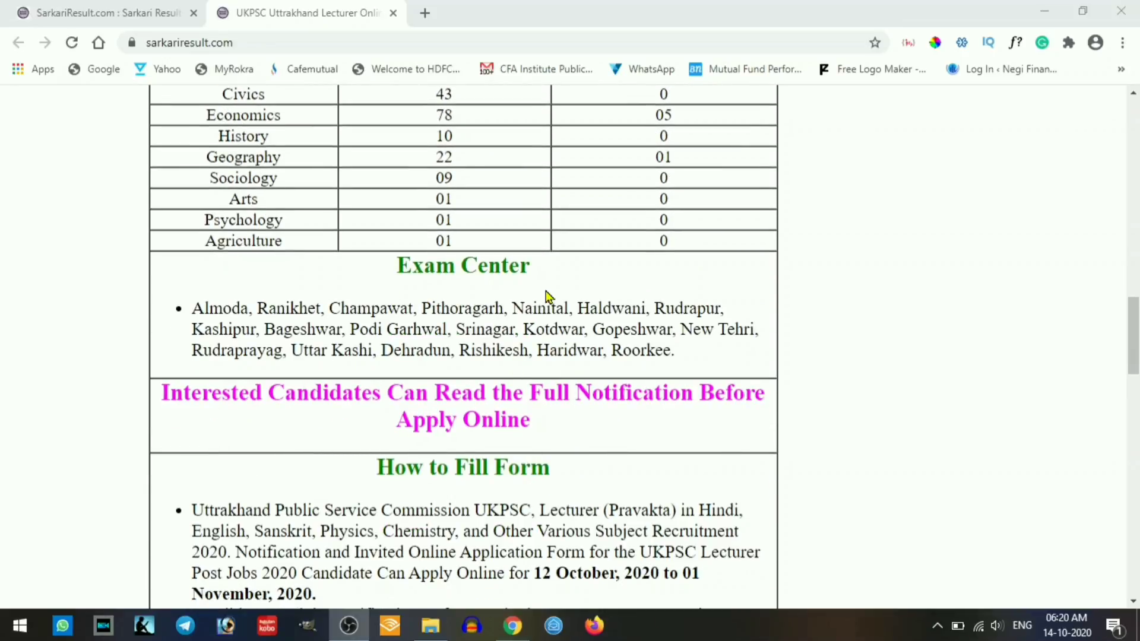
scroll(546, 295, "down", 10)
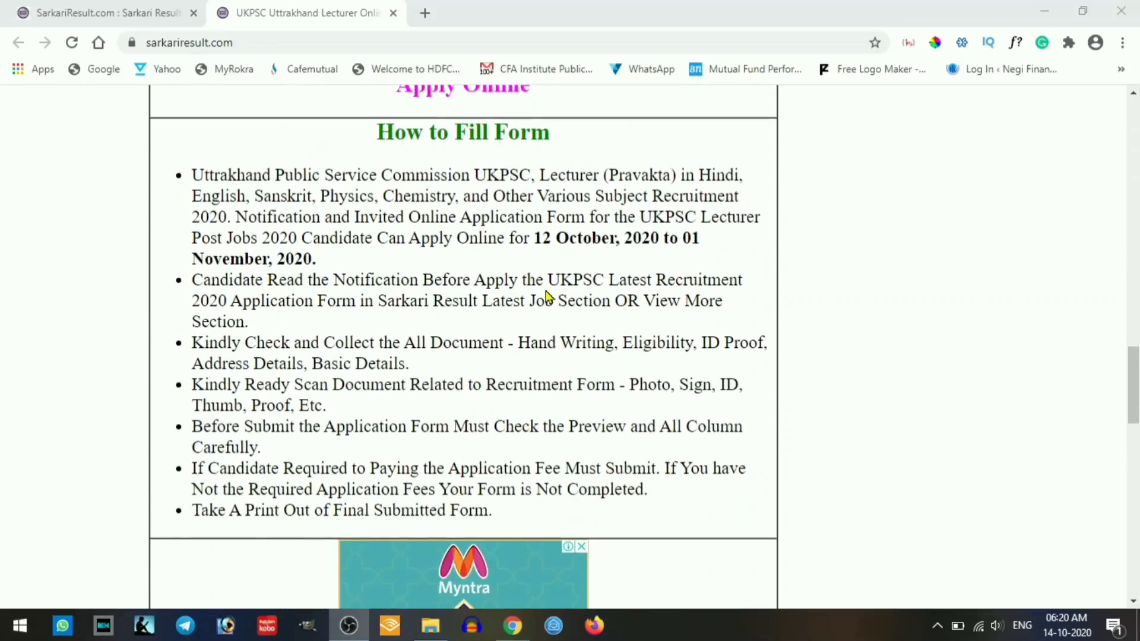
scroll(546, 295, "down", 7)
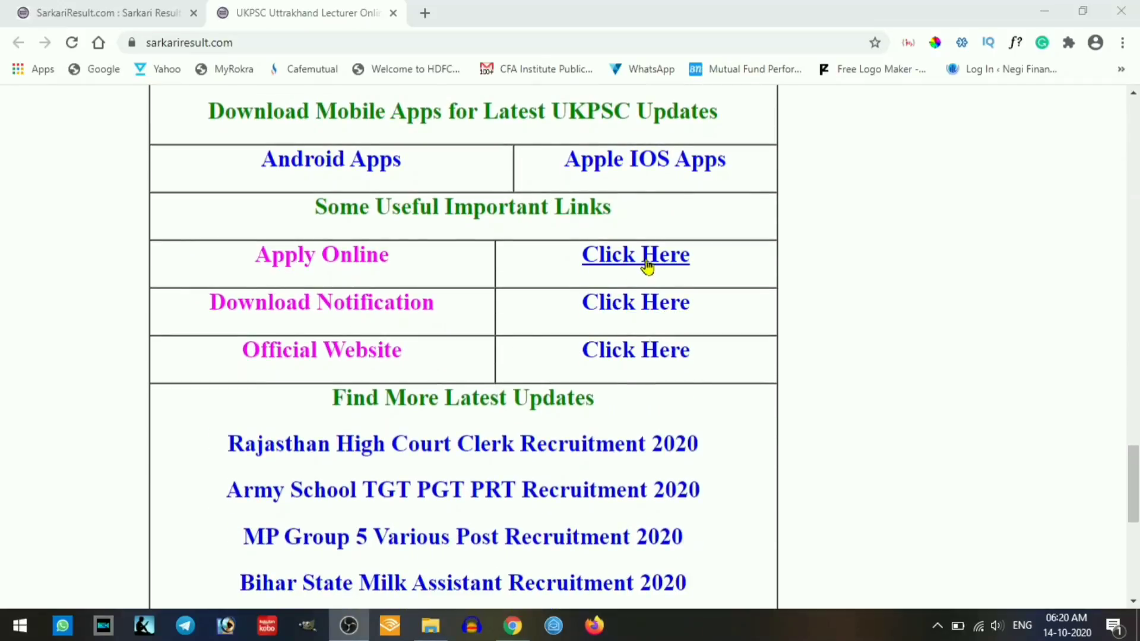
left_click(648, 263)
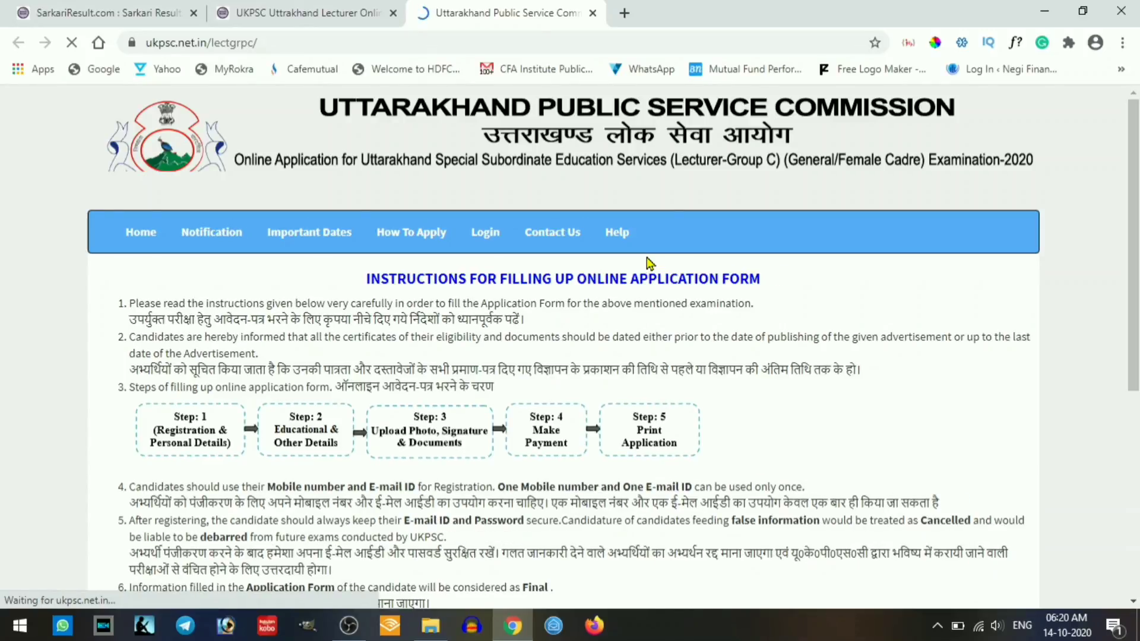
- Scroll past the Lecturer application instructions and start a new registration with Apply Now
scroll(647, 259, "down", 3)
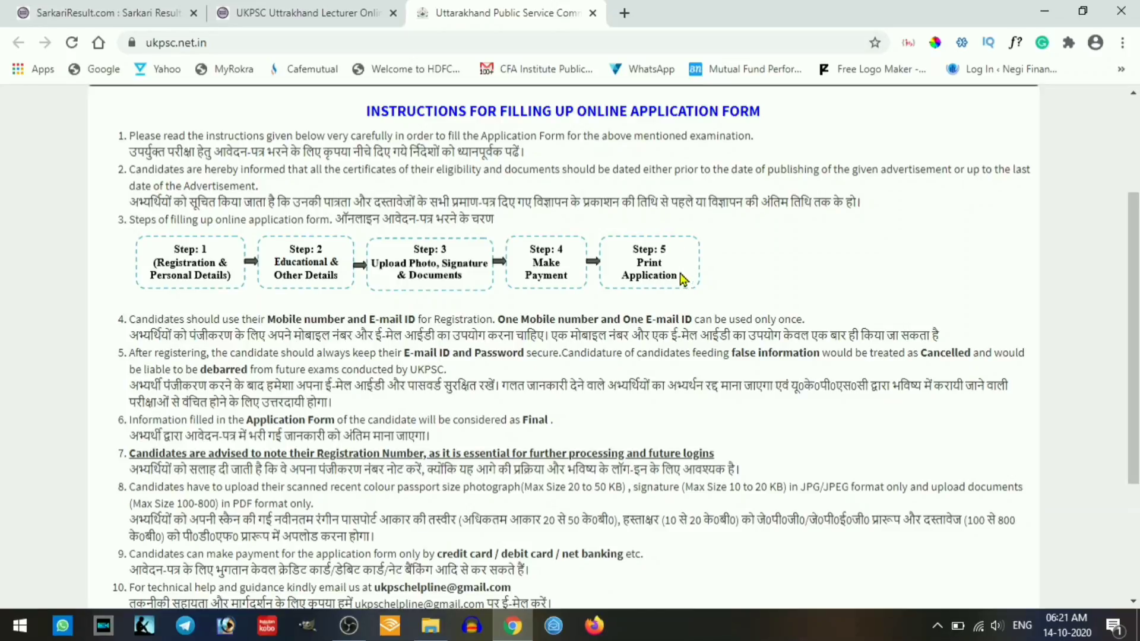
scroll(383, 416, "down", 3)
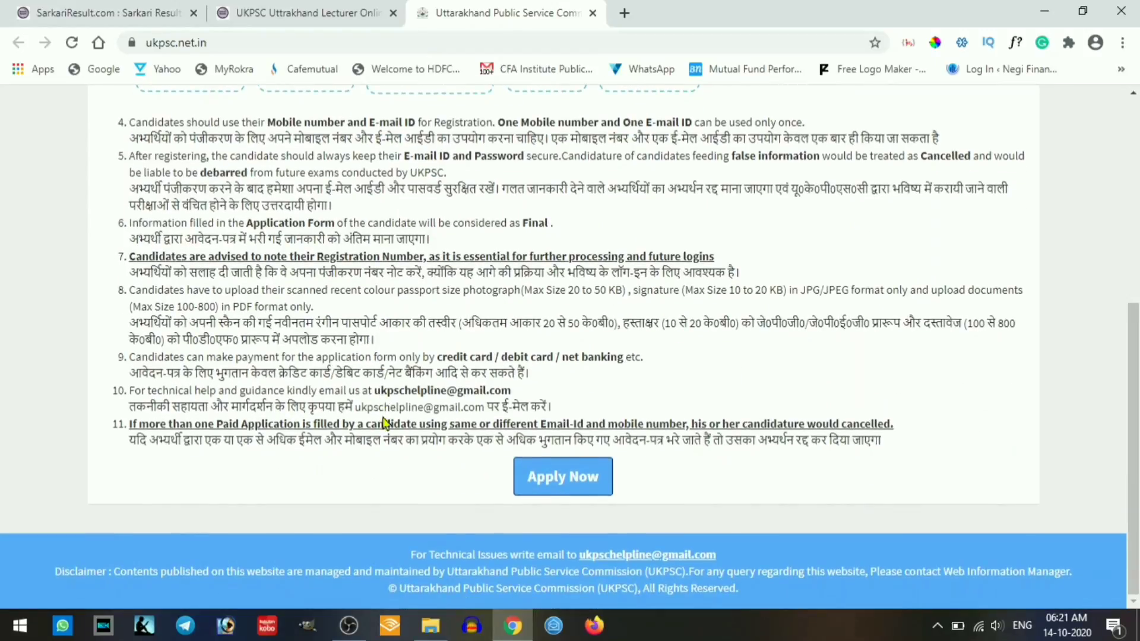
left_click(563, 493)
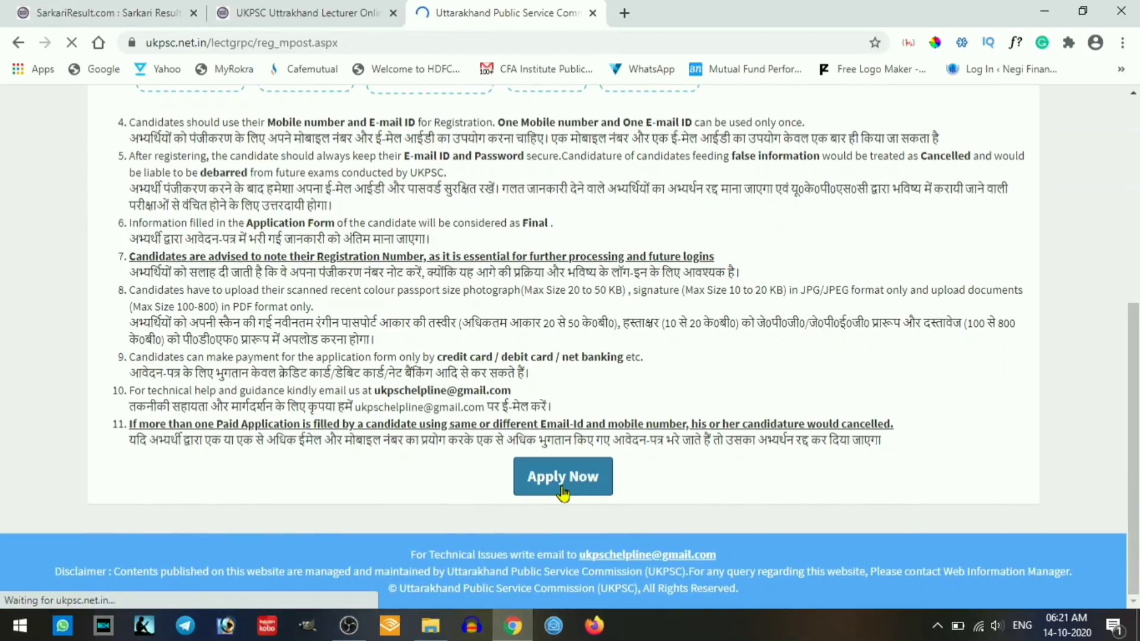
scroll(504, 402, "down", 3)
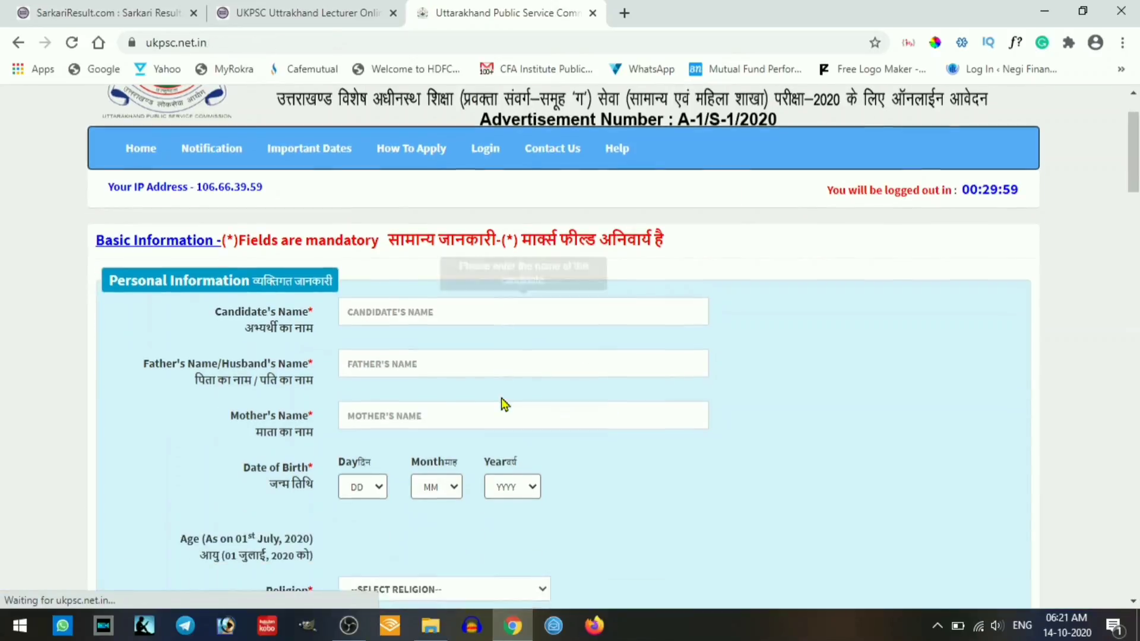
- Enter the candidate's name, father's name and mother's name
left_click(413, 224)
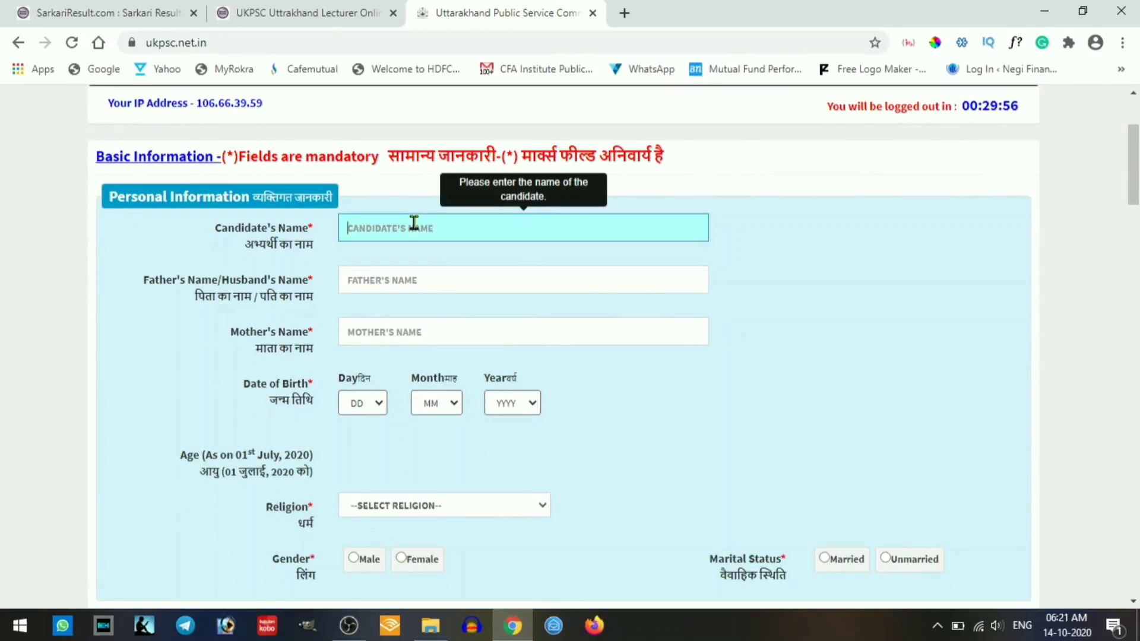
key("Tab")
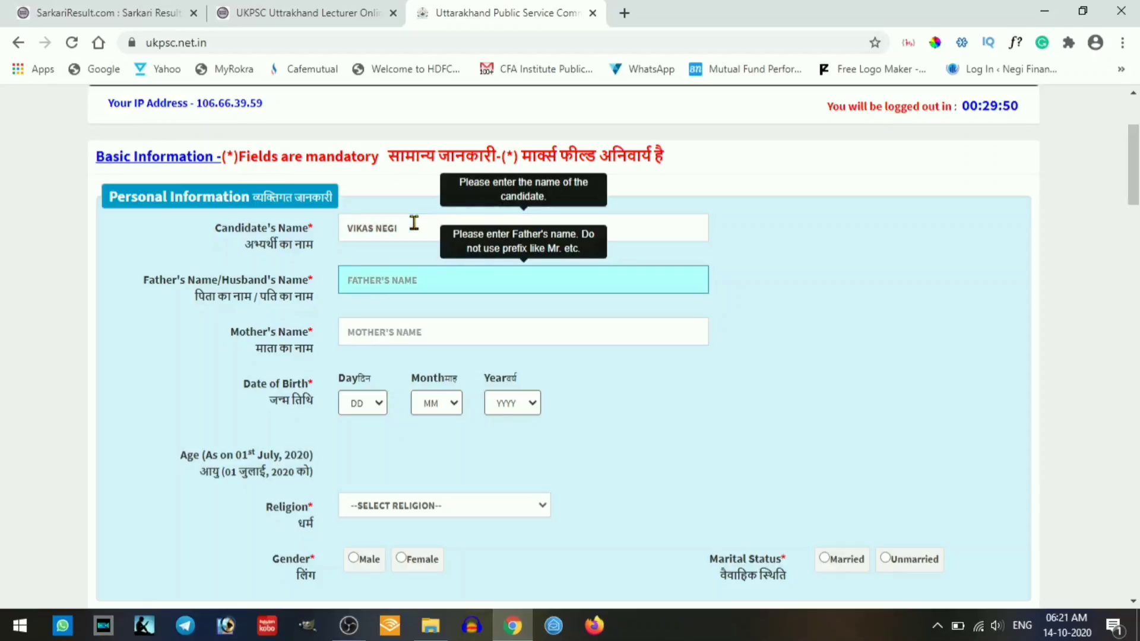
key("Tab")
type("G")
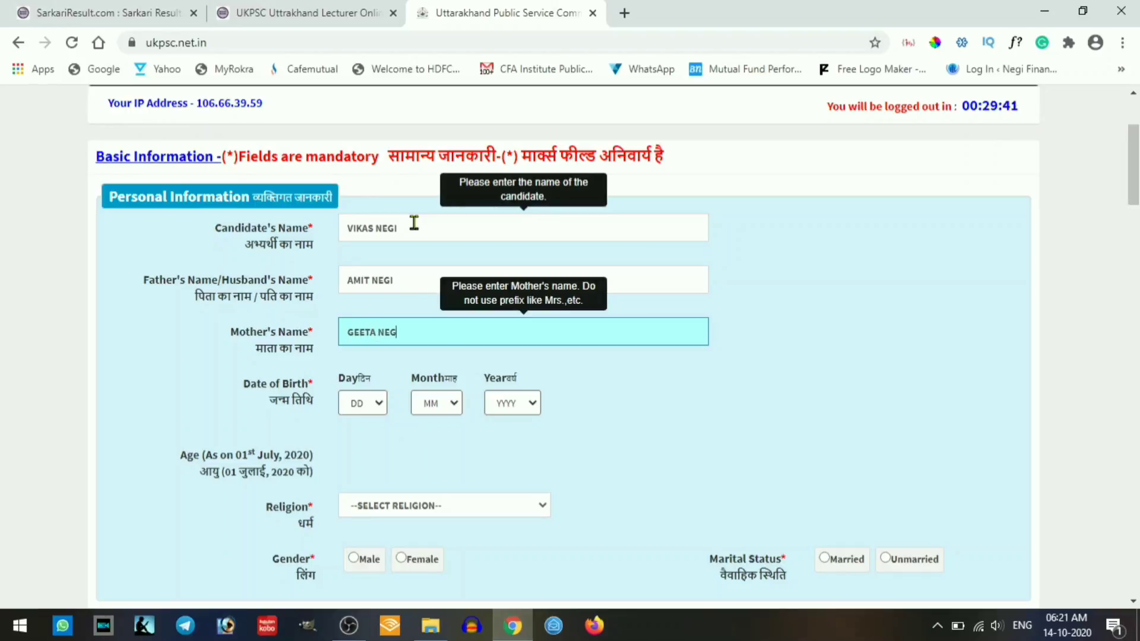
type("I")
key("Tab")
left_click(362, 403)
left_click(356, 167)
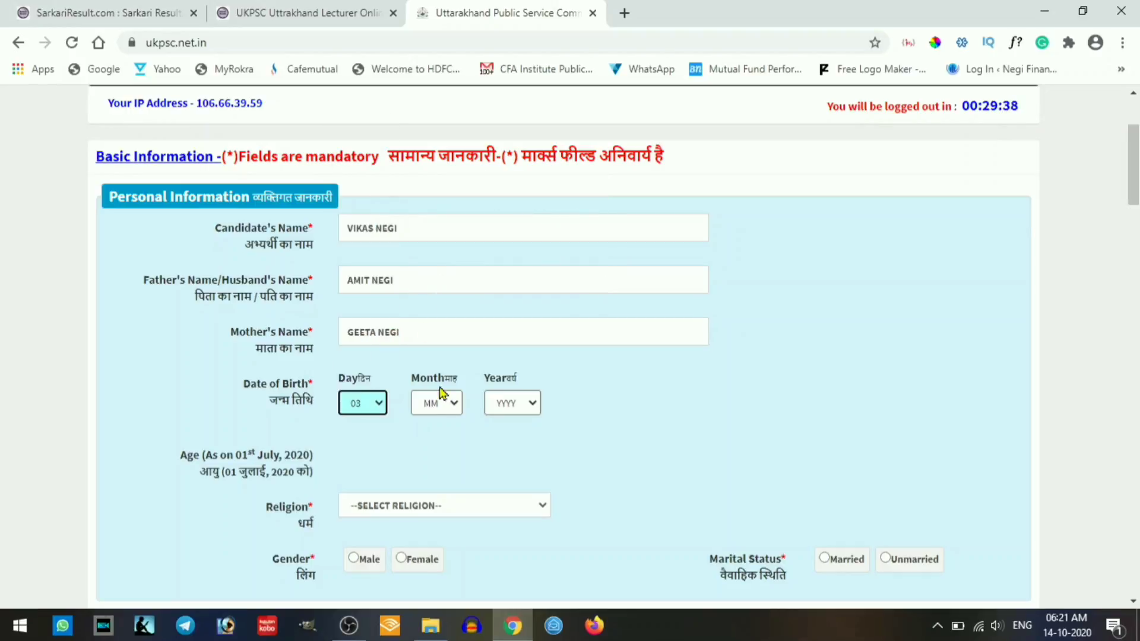
left_click(441, 403)
left_click(445, 472)
left_click(505, 404)
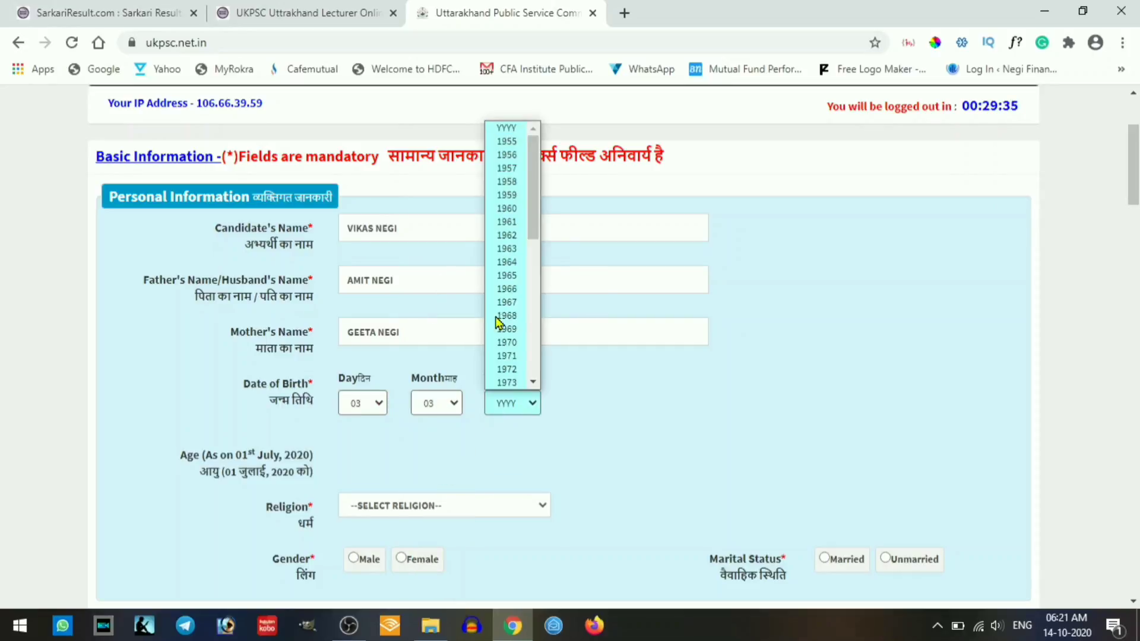
left_click_drag(536, 220, 535, 314)
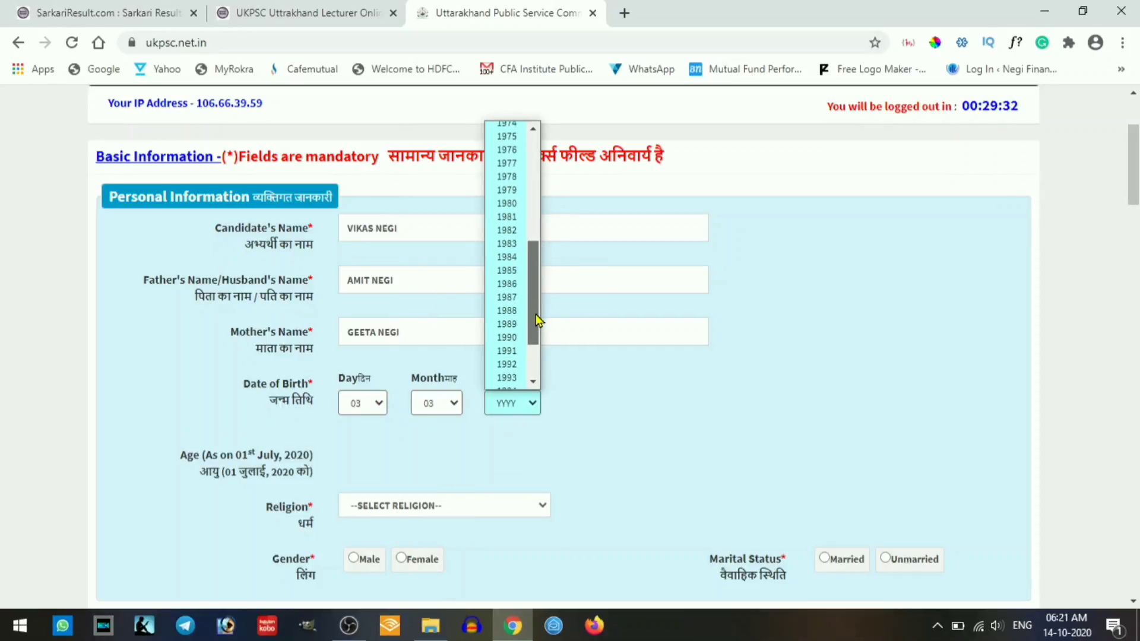
left_click(507, 311)
- Choose religion HINDU, gender Male, marital status Unmarried and nationality Indian
scroll(403, 457, "down", 3)
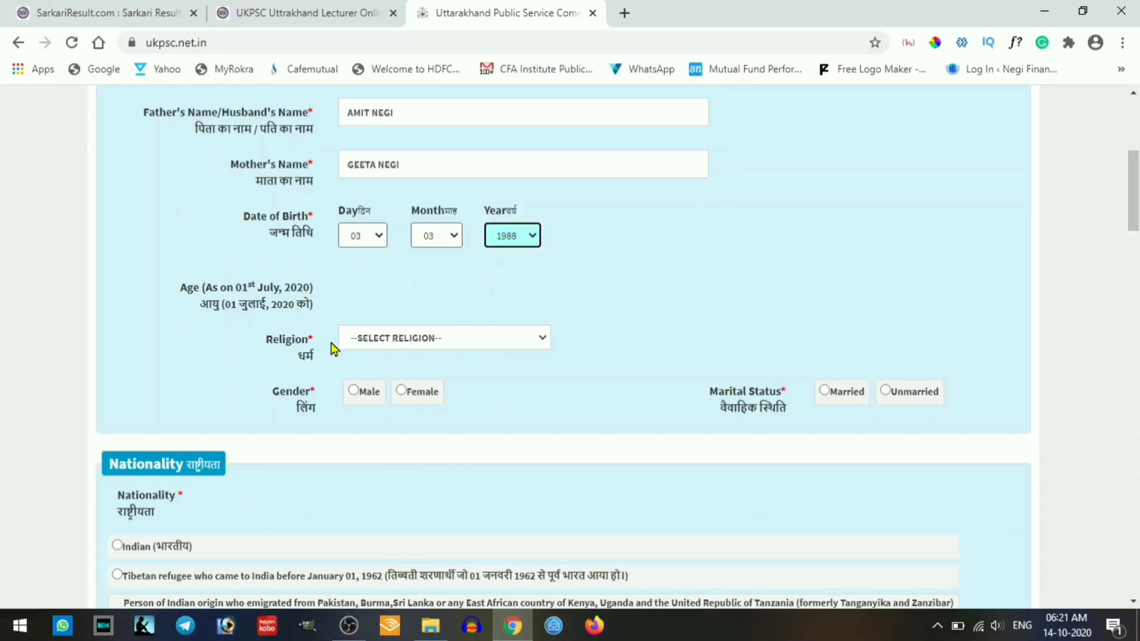
left_click(401, 339)
left_click(383, 373)
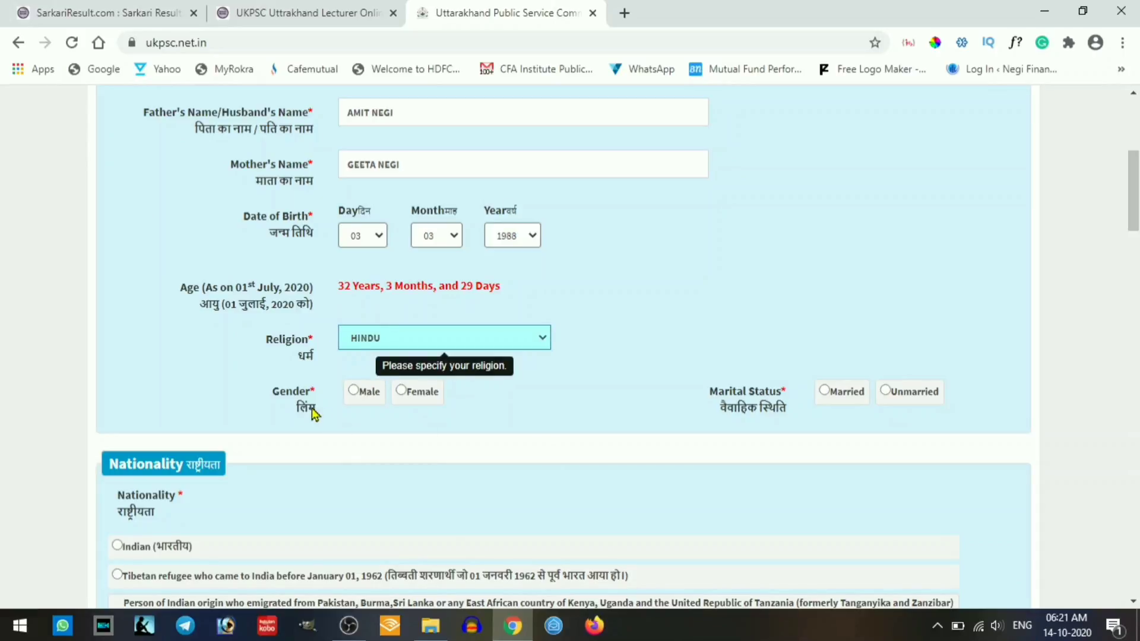
left_click(355, 394)
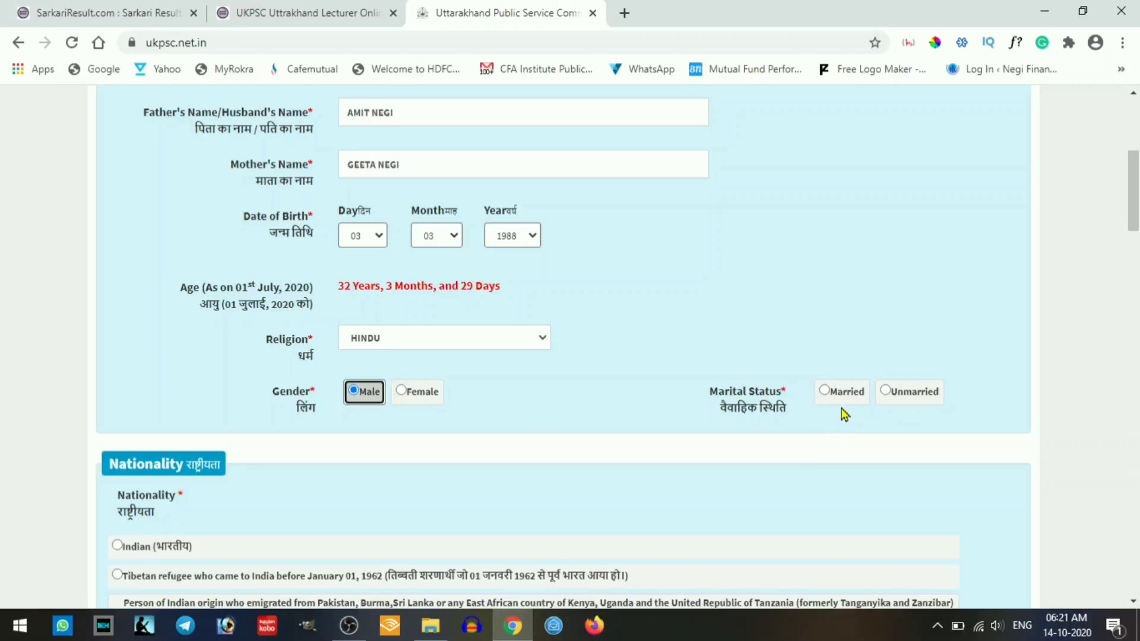
left_click(889, 394)
scroll(582, 434, "down", 3)
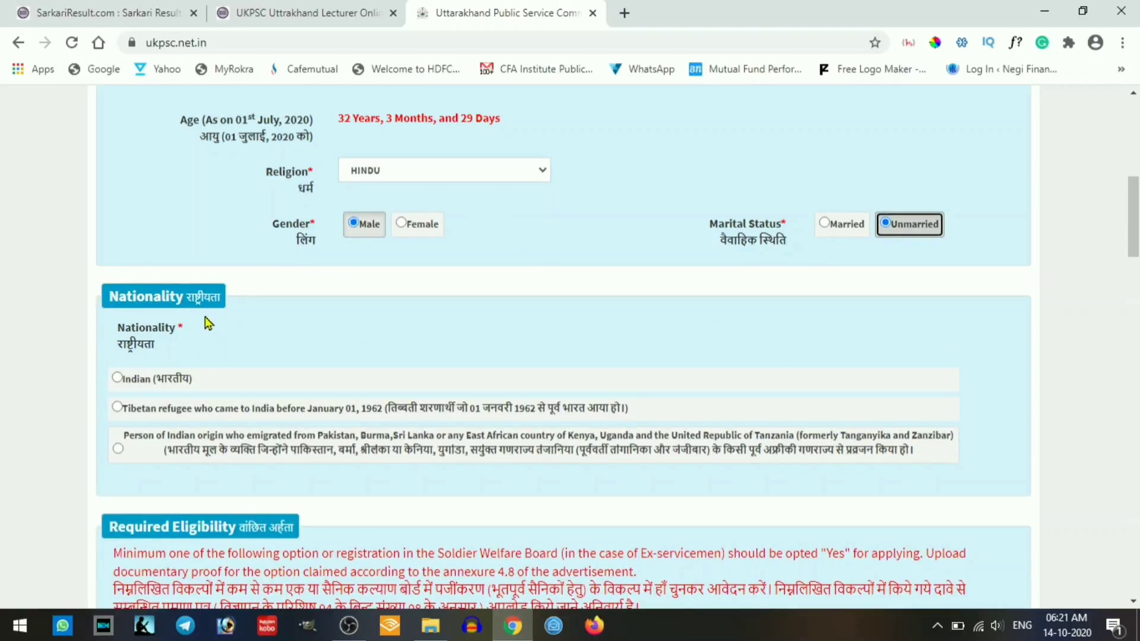
left_click(121, 380)
scroll(380, 380, "down", 4)
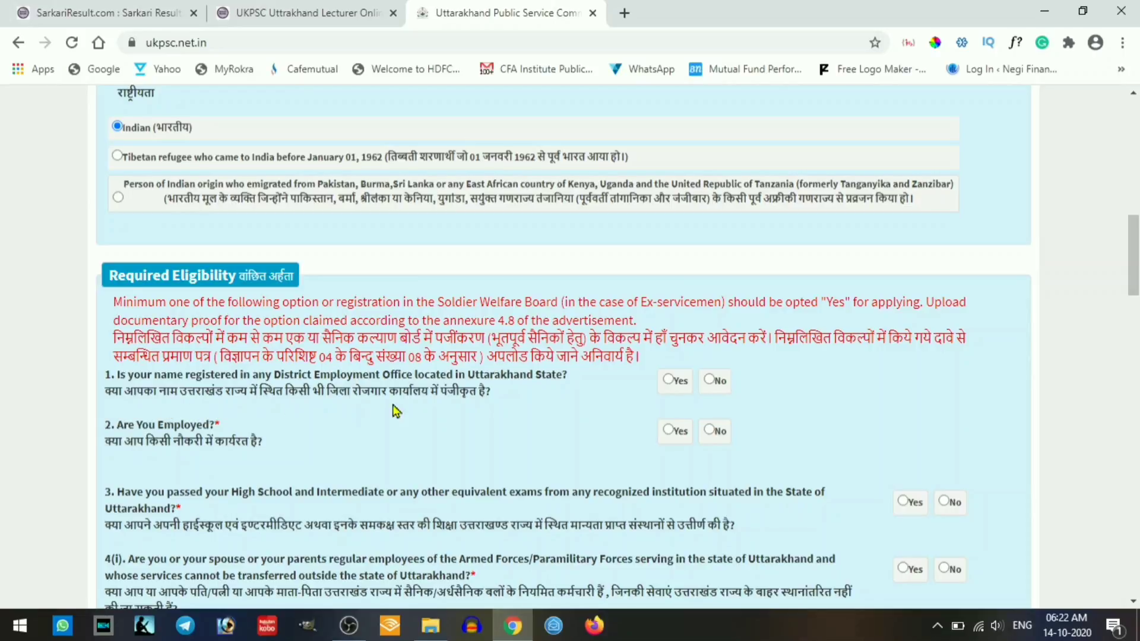
- Answer Yes to employment office registration, enter the registration number and choose the Dehradun office
left_click(673, 381)
scroll(672, 379, "down", 1)
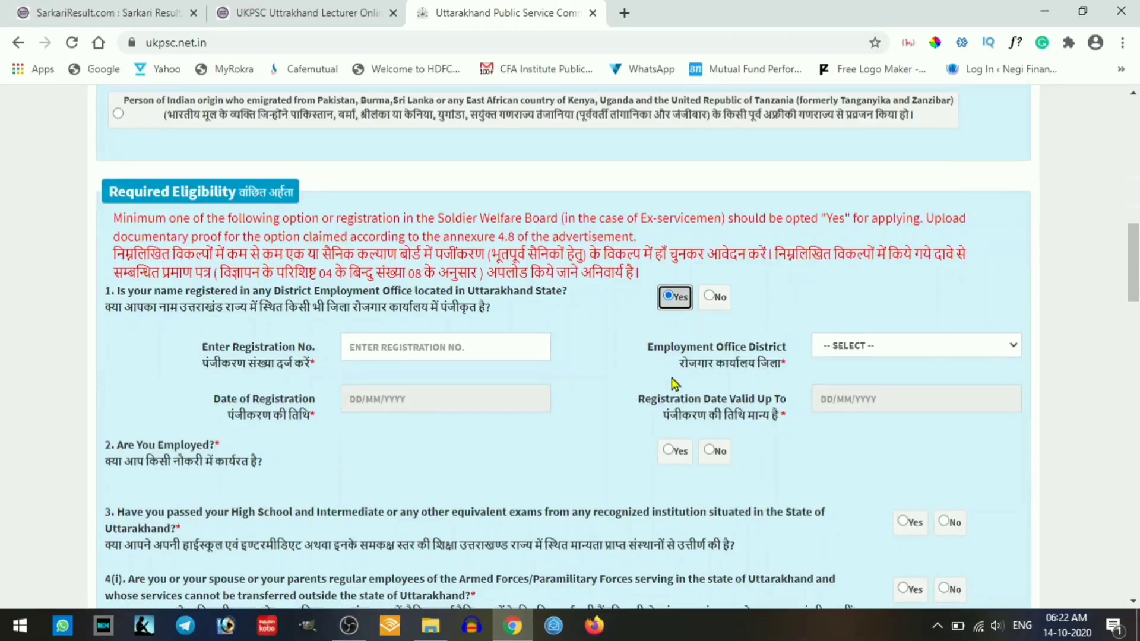
left_click(404, 346)
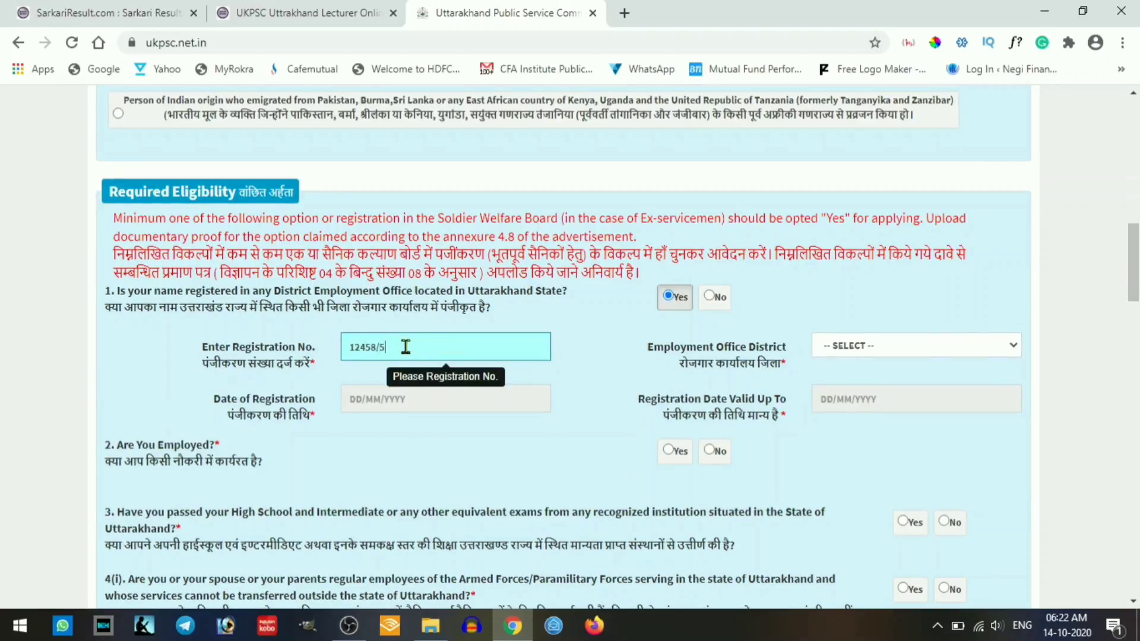
left_click(954, 346)
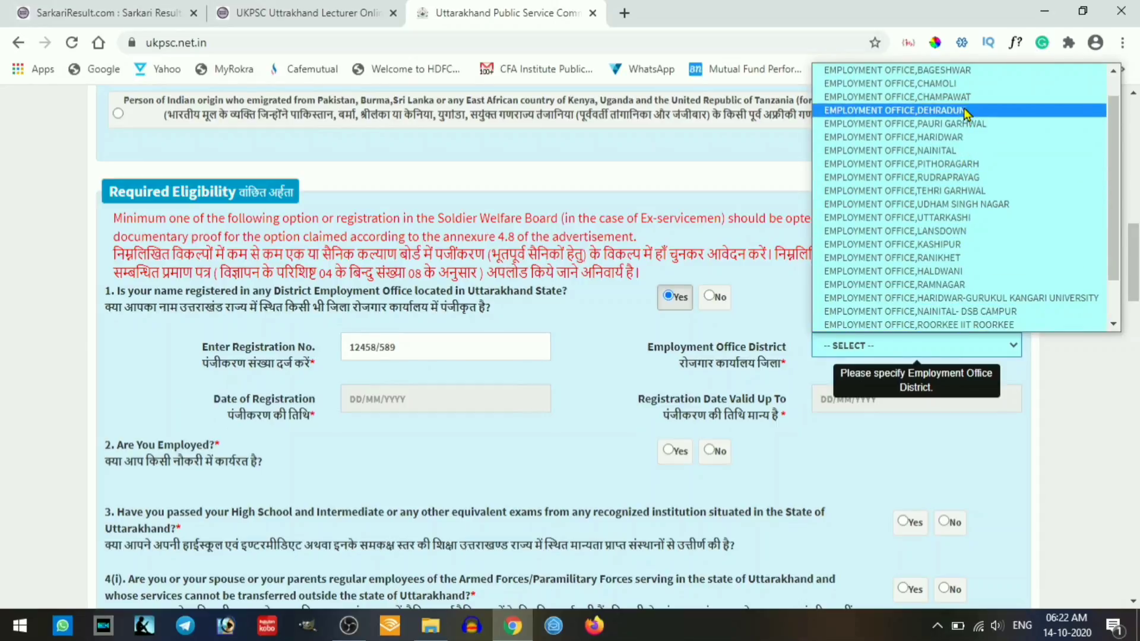
left_click(963, 110)
- Set the employment office registration date to 6 February 2018
left_click(417, 400)
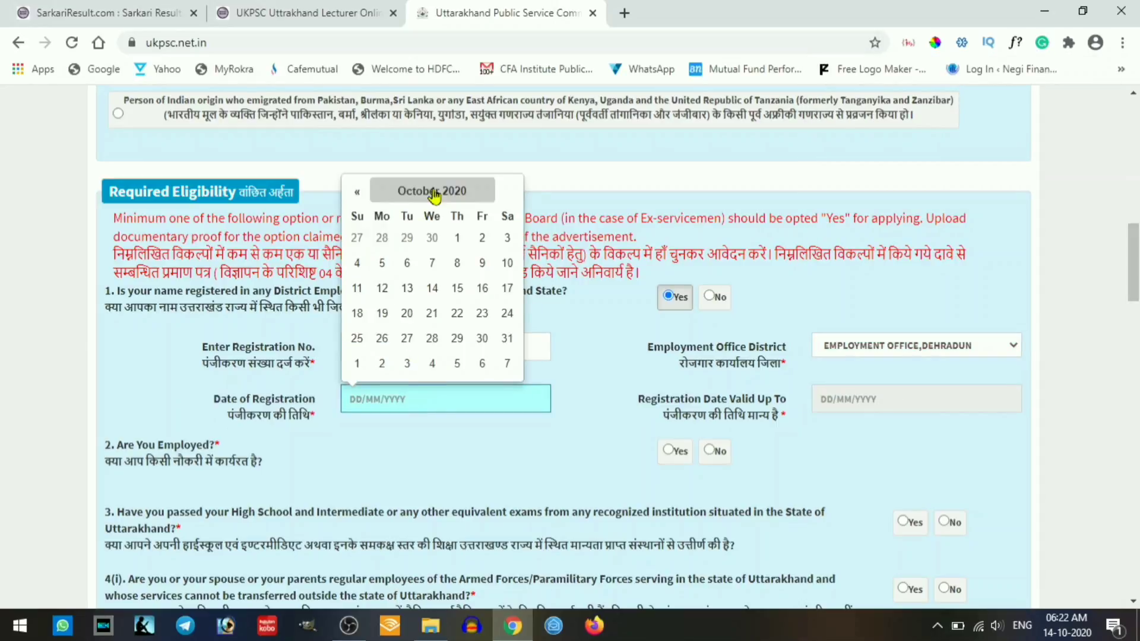
left_click(433, 190)
left_click(357, 215)
left_click(357, 215)
left_click(410, 253)
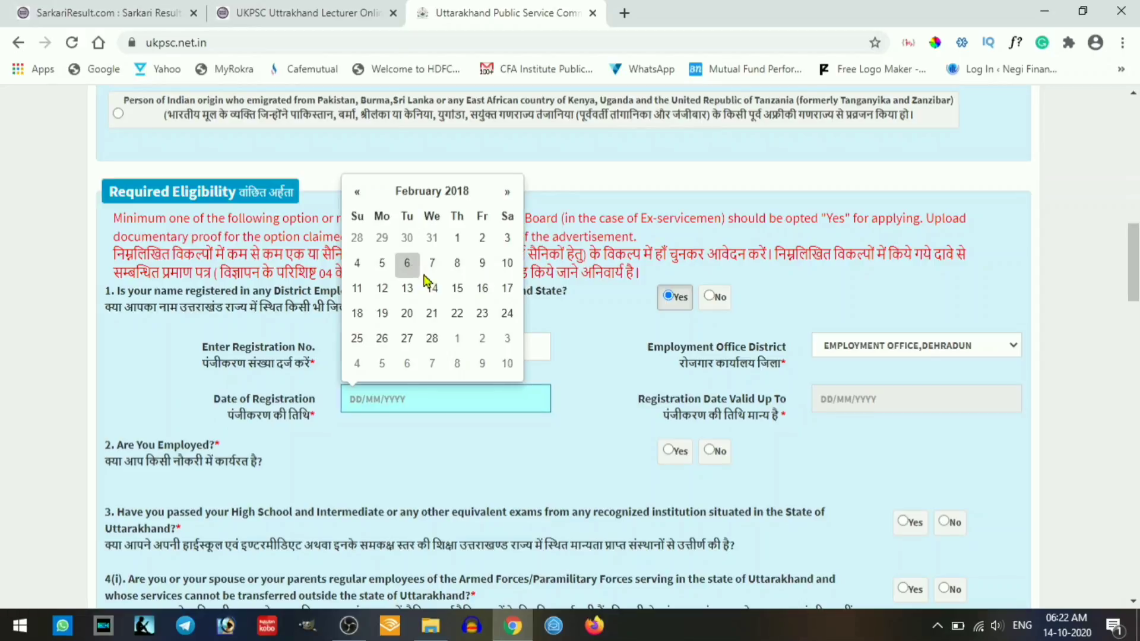
left_click(408, 265)
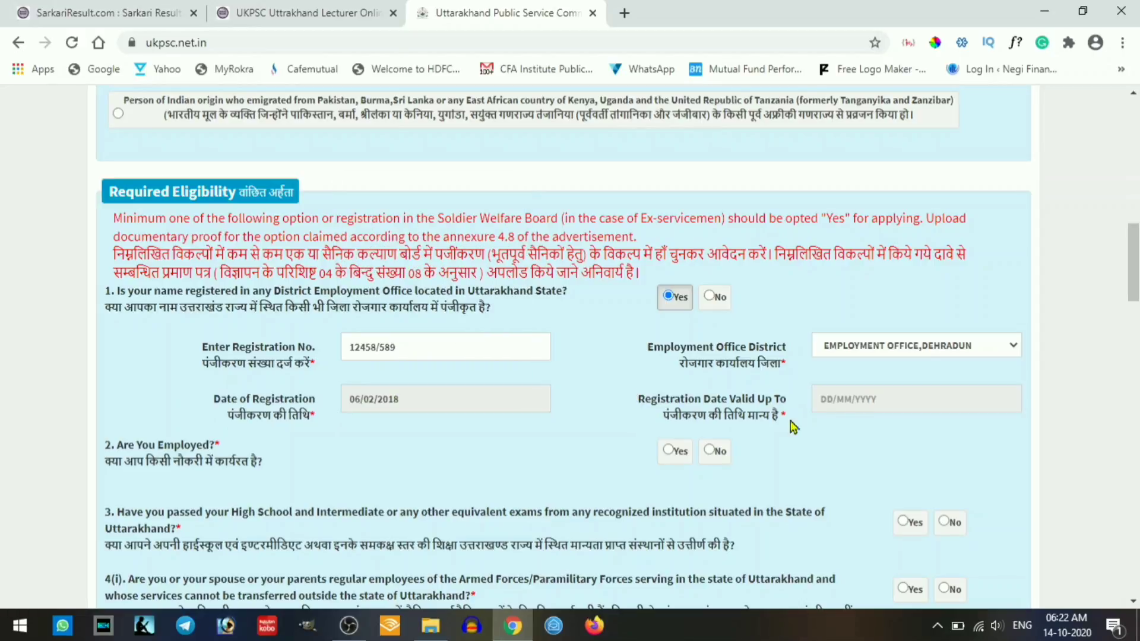
- Set the registration validity date to 28/02/2022 and answer Yes to being currently employed
left_click(867, 404)
left_click(914, 190)
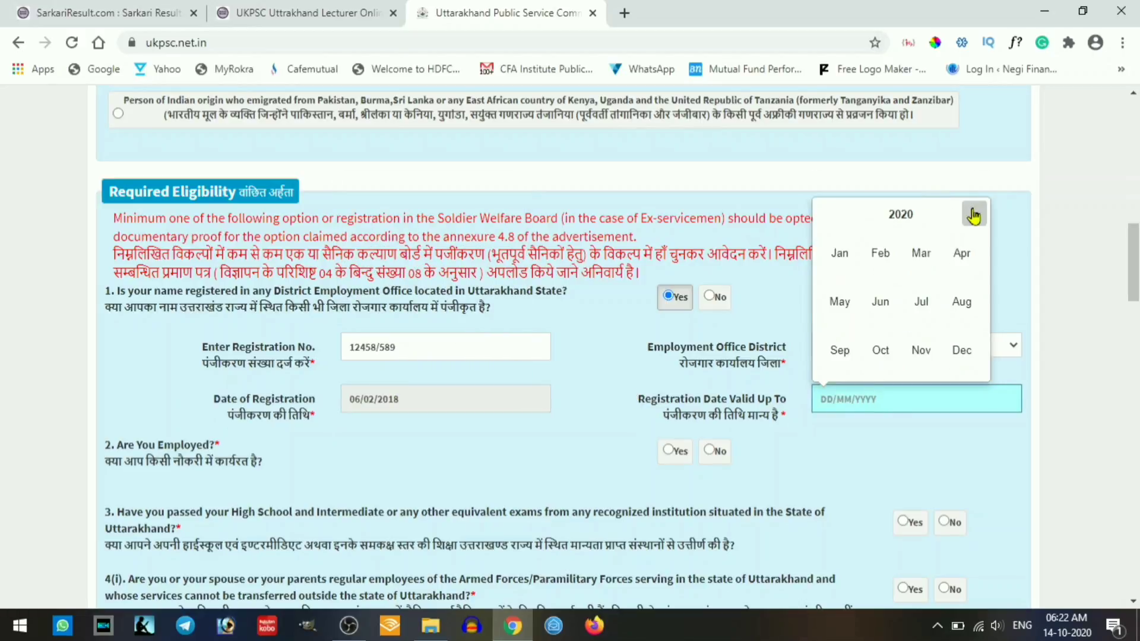
left_click(972, 215)
left_click(973, 215)
left_click(890, 264)
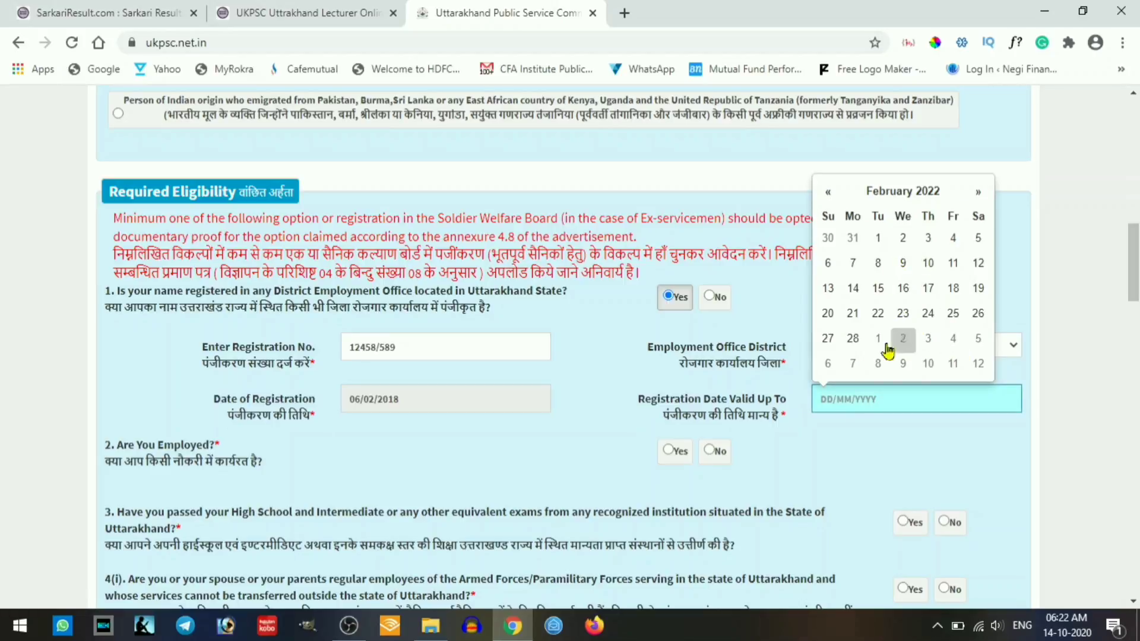
left_click(852, 338)
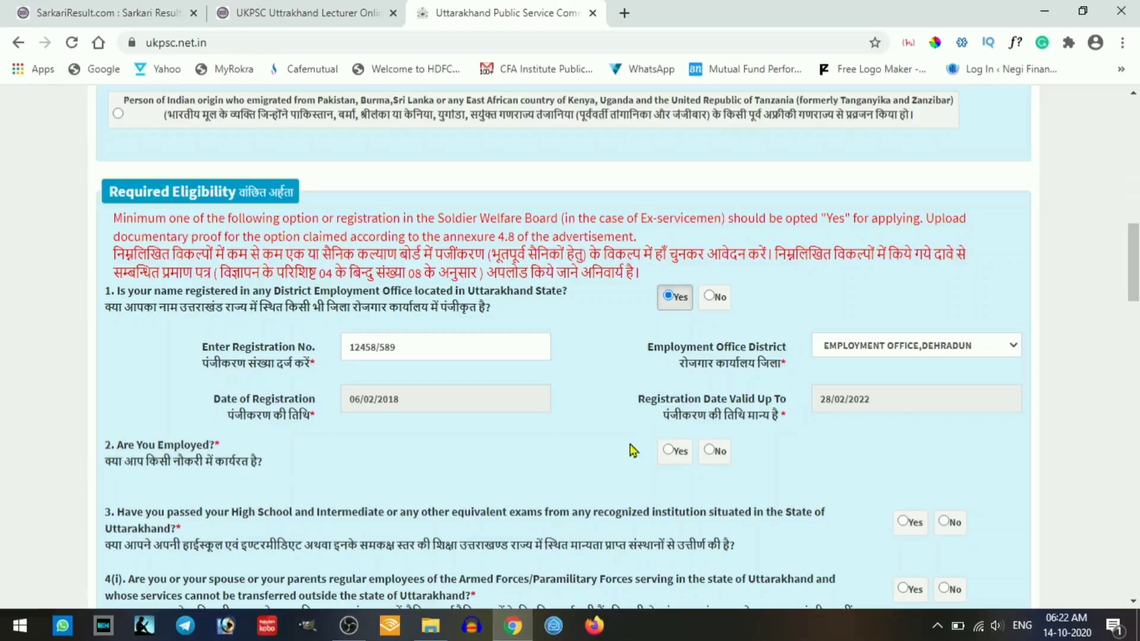
left_click(673, 453)
scroll(672, 453, "down", 1)
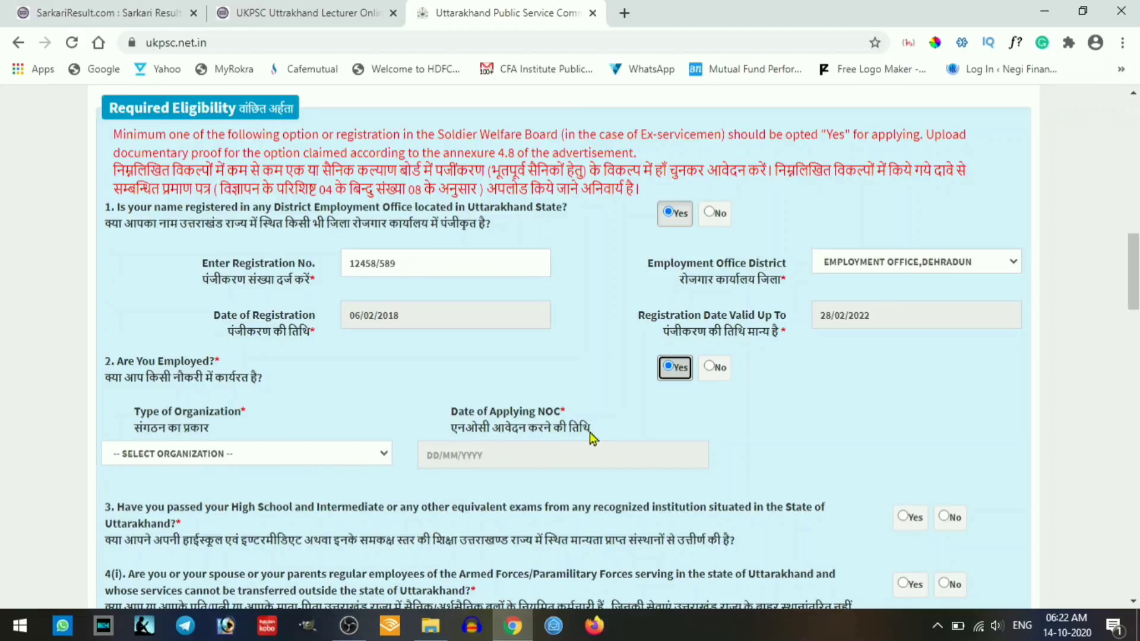
- Change the employment answer to No and answer Yes to Uttarakhand schooling
left_click(714, 368)
scroll(714, 368, "down", 2)
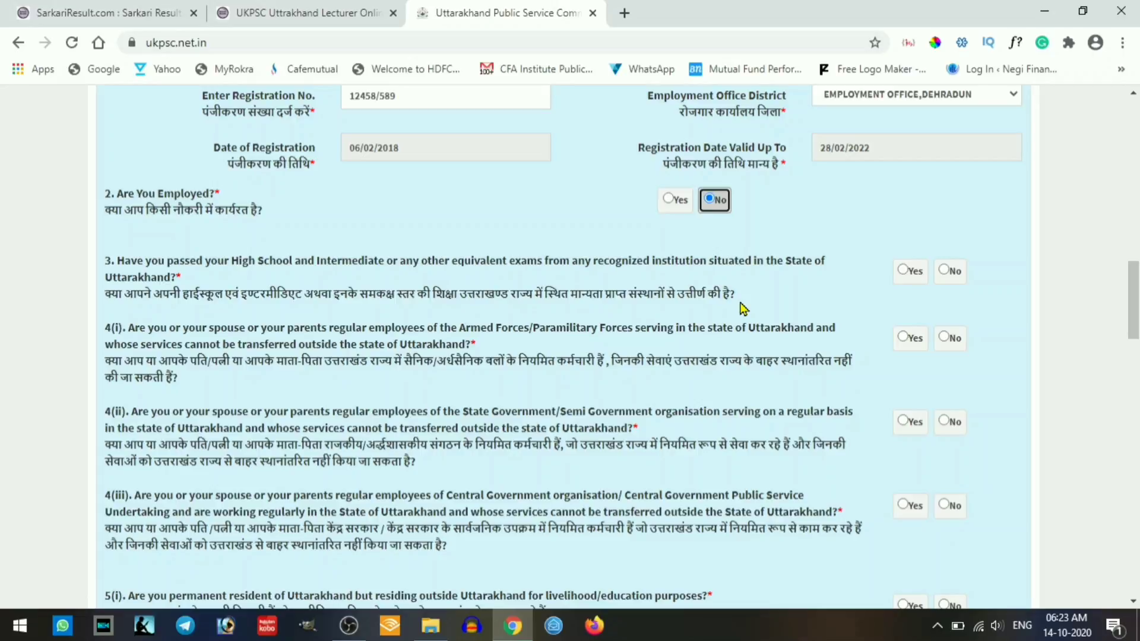
left_click(905, 271)
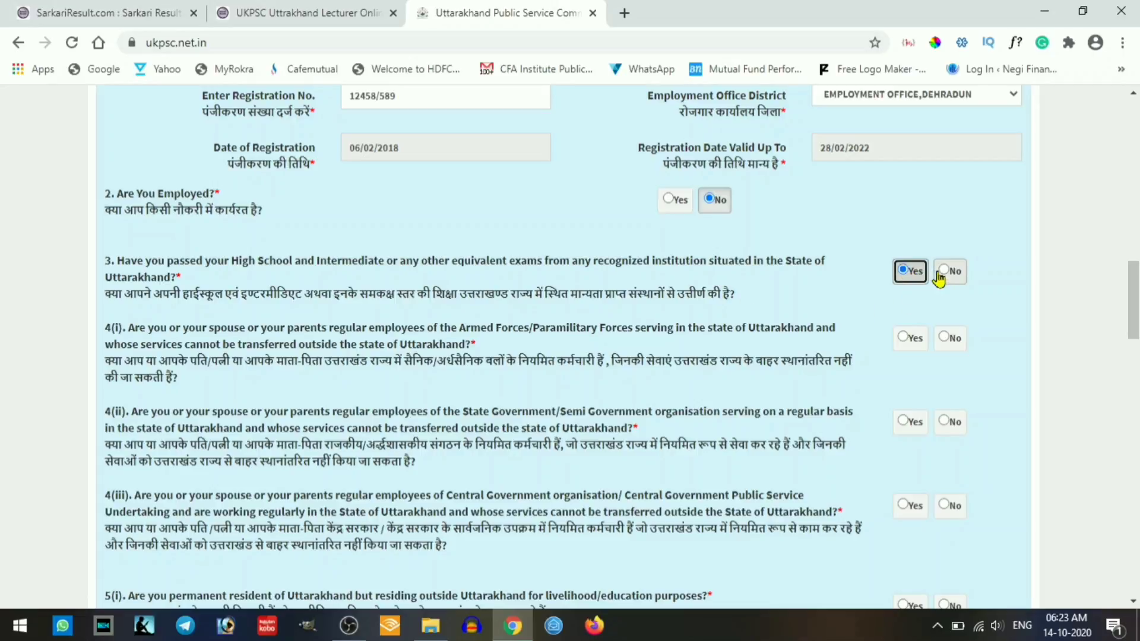
scroll(940, 275, "down", 1)
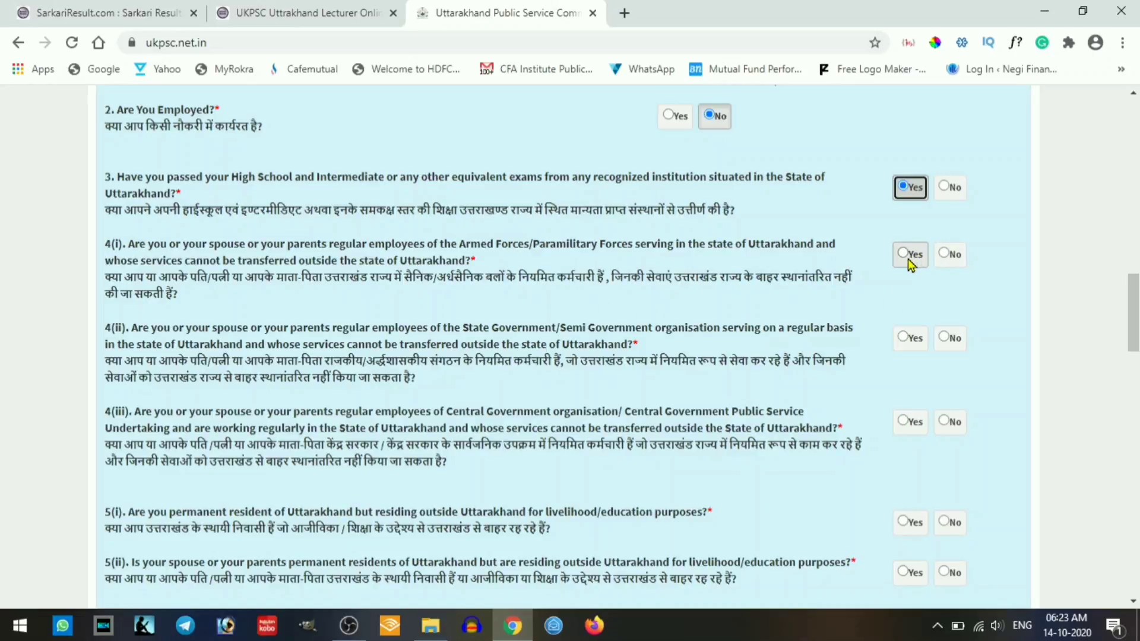
- Answer No to the armed forces, state and central government family questions, and Yes to both outside-Uttarakhand residence questions
left_click(953, 257)
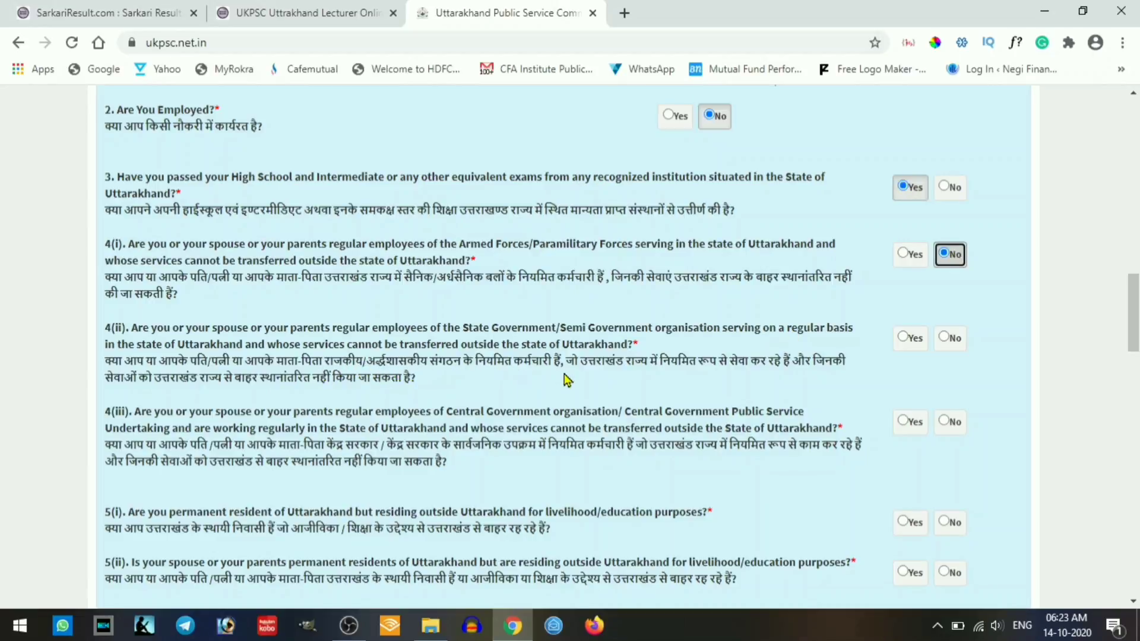
left_click(949, 341)
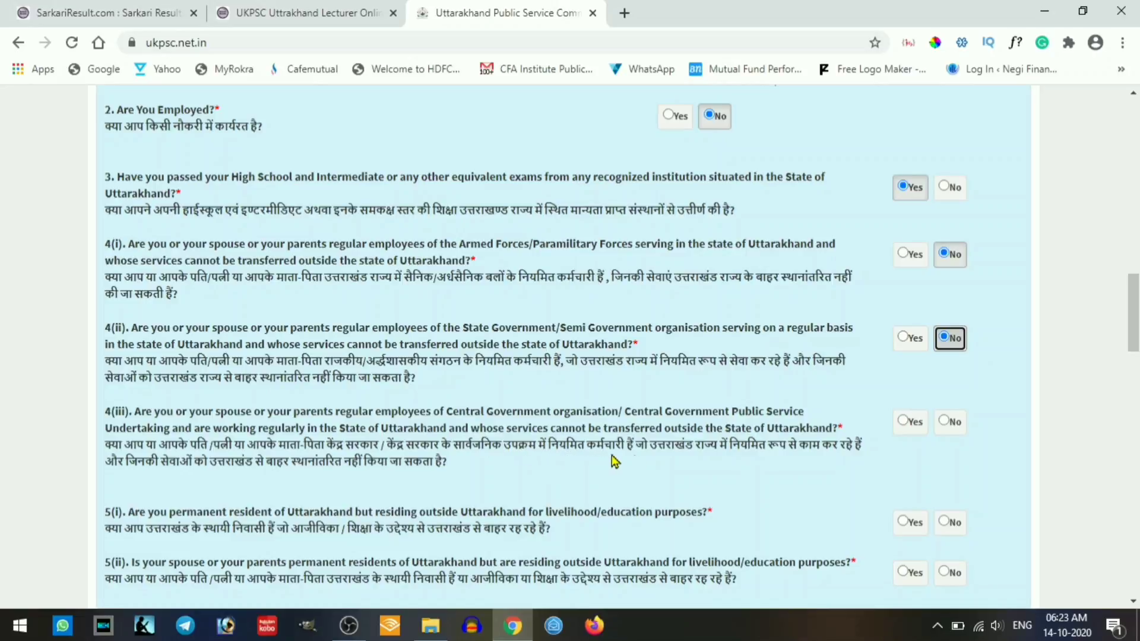
left_click(942, 419)
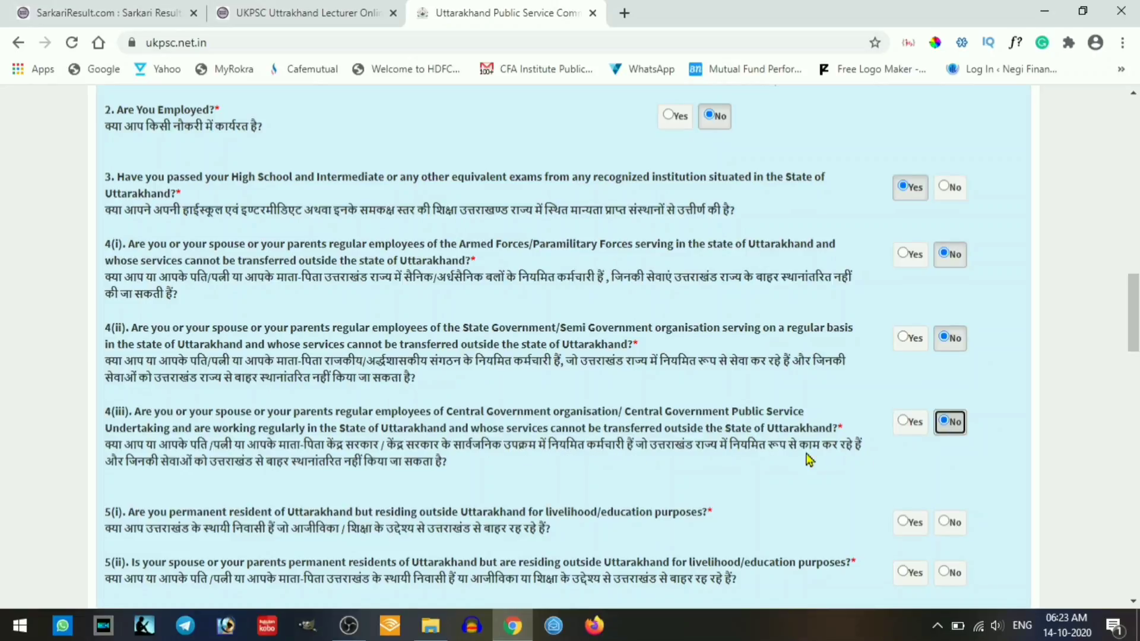
scroll(810, 458, "down", 3)
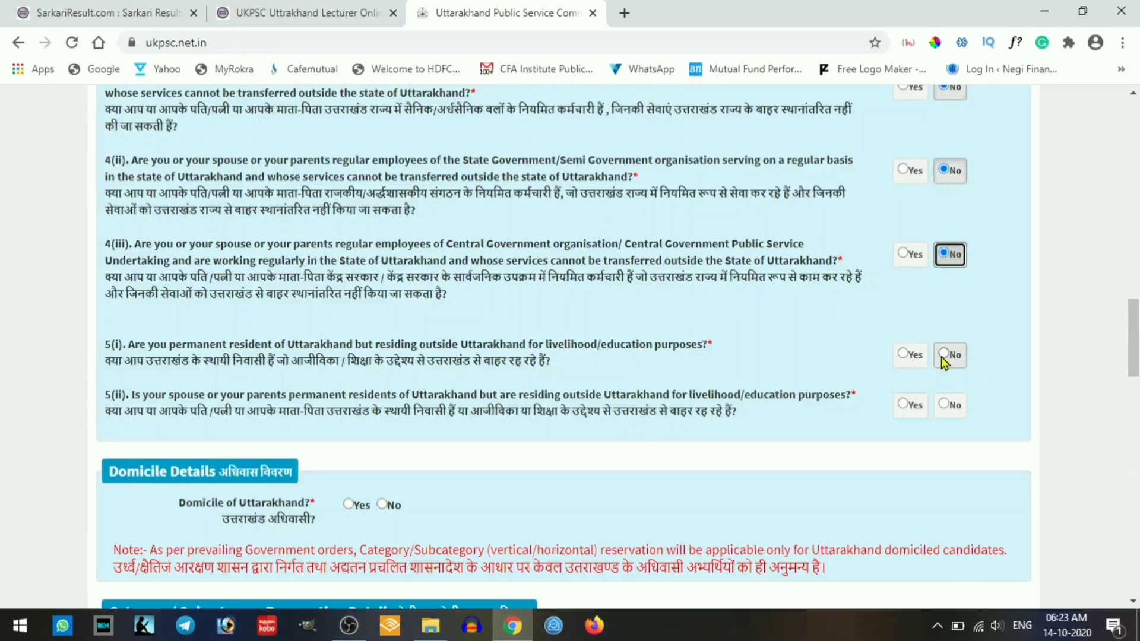
left_click(907, 358)
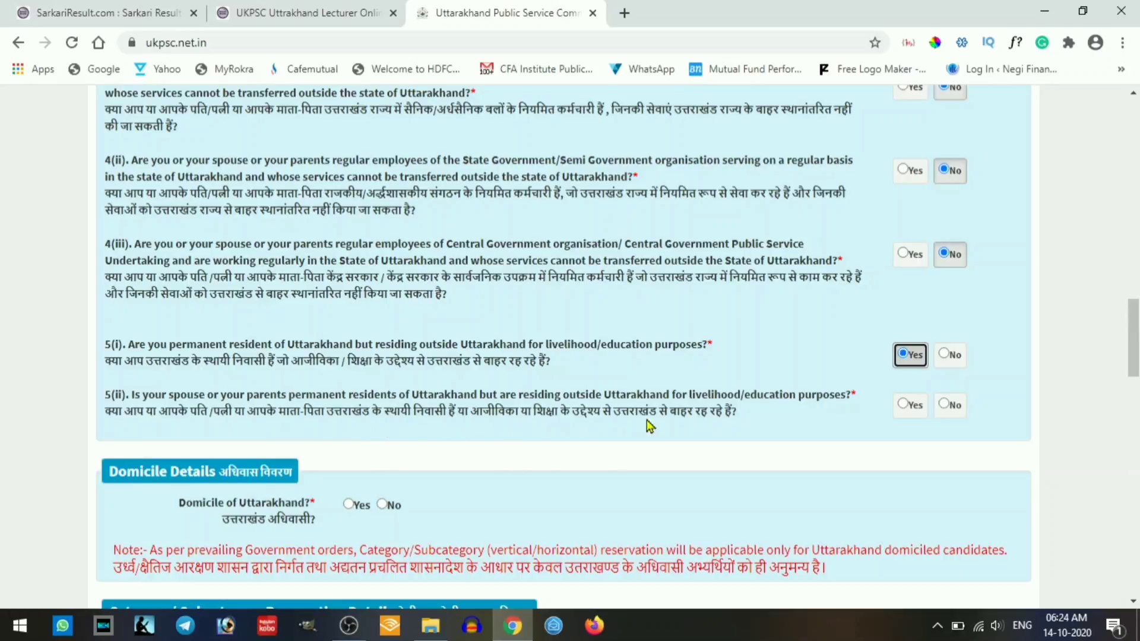
left_click(903, 405)
scroll(597, 417, "down", 2)
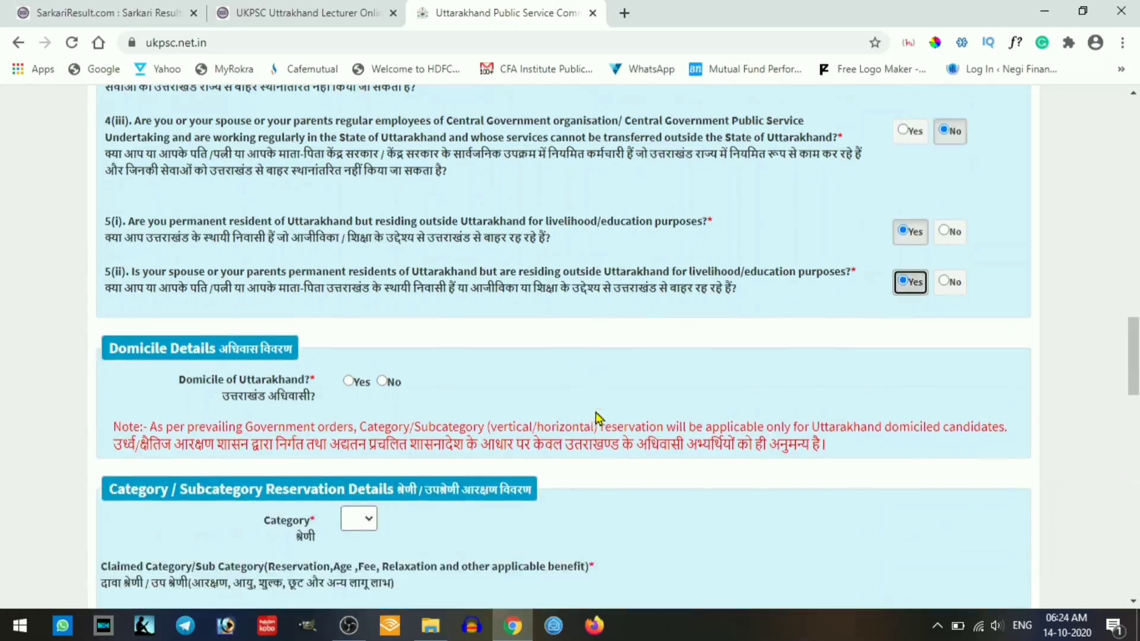
scroll(597, 417, "down", 2)
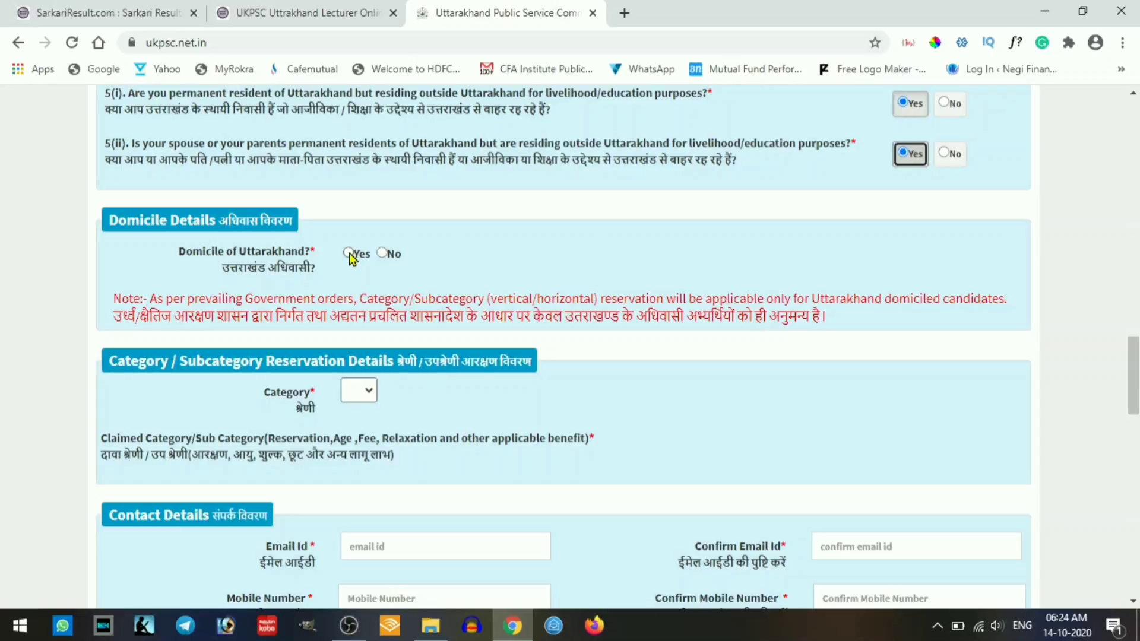
- Declare Uttarakhand domicile Yes and choose the Unreserved/General category
left_click(349, 253)
scroll(400, 328, "down", 3)
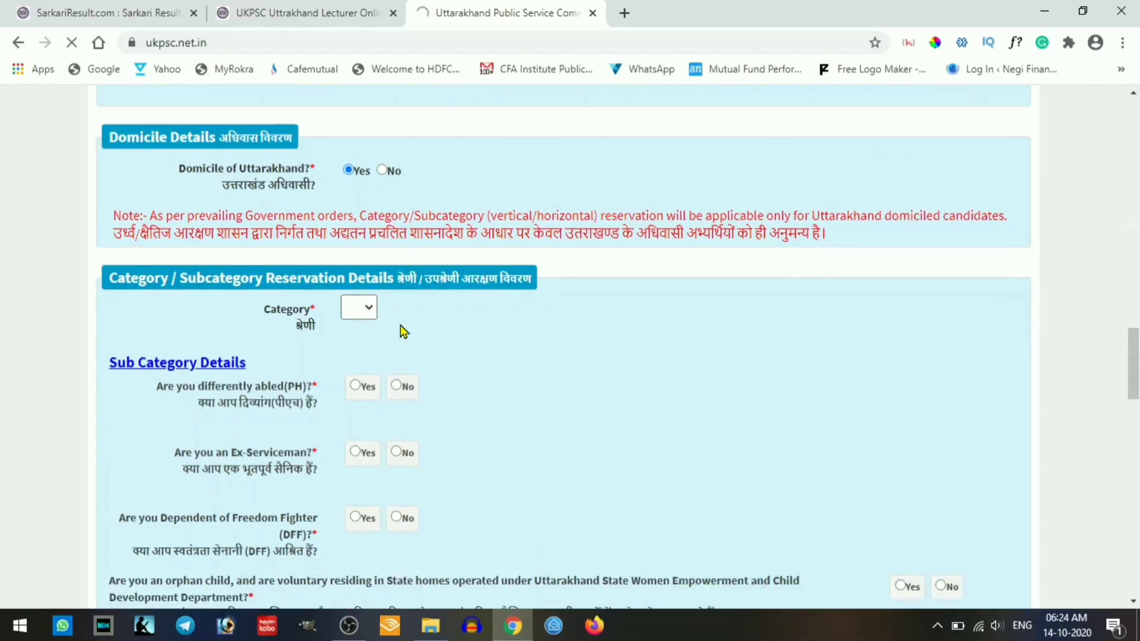
scroll(372, 224, "down", 5)
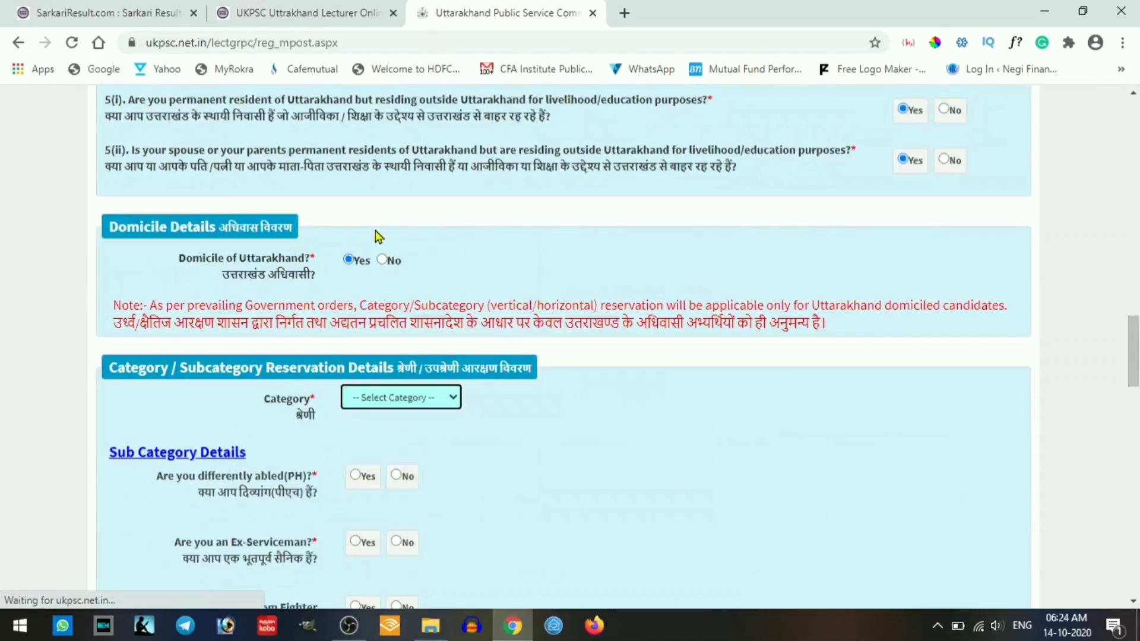
left_click(401, 231)
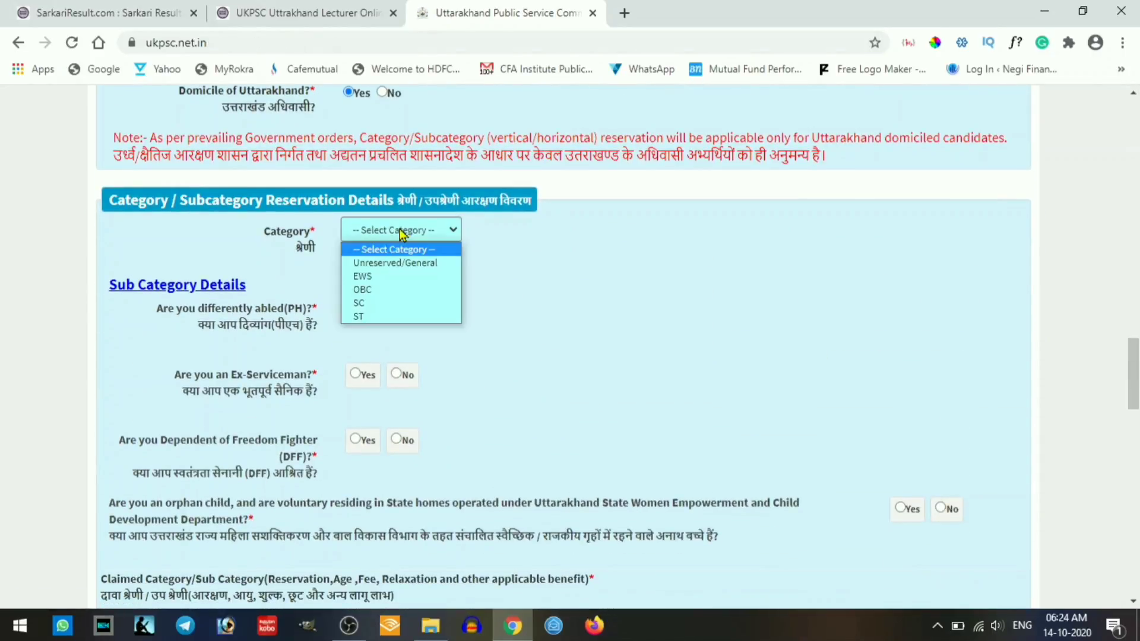
left_click(377, 264)
scroll(376, 270, "down", 1)
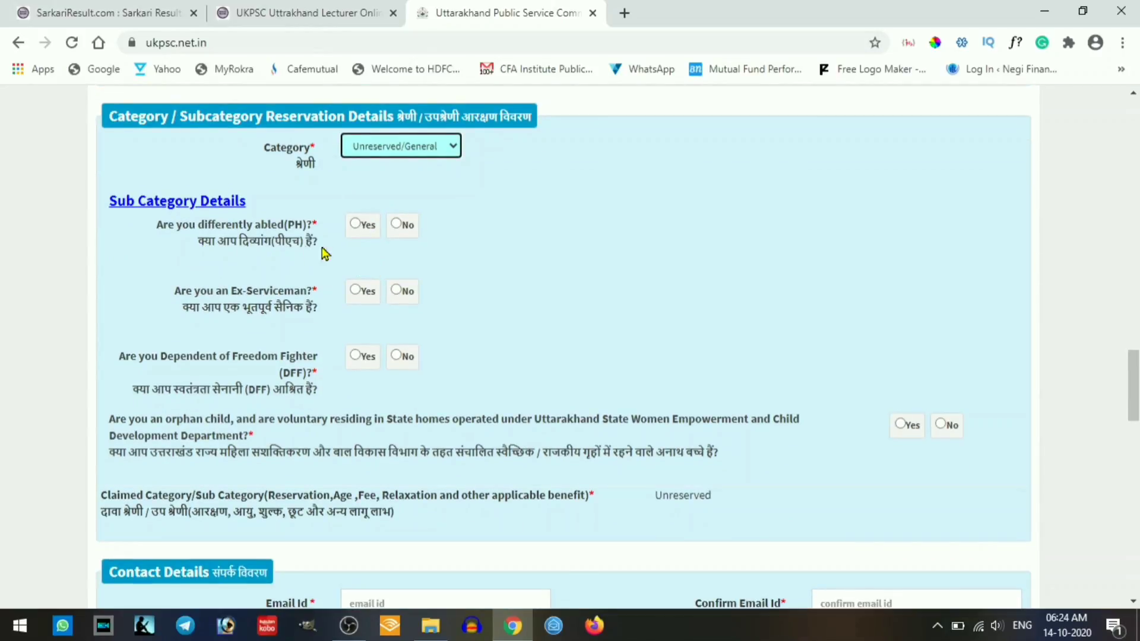
- Answer No to differently abled, ex-serviceman, freedom fighter dependant and orphan child questions
left_click(397, 225)
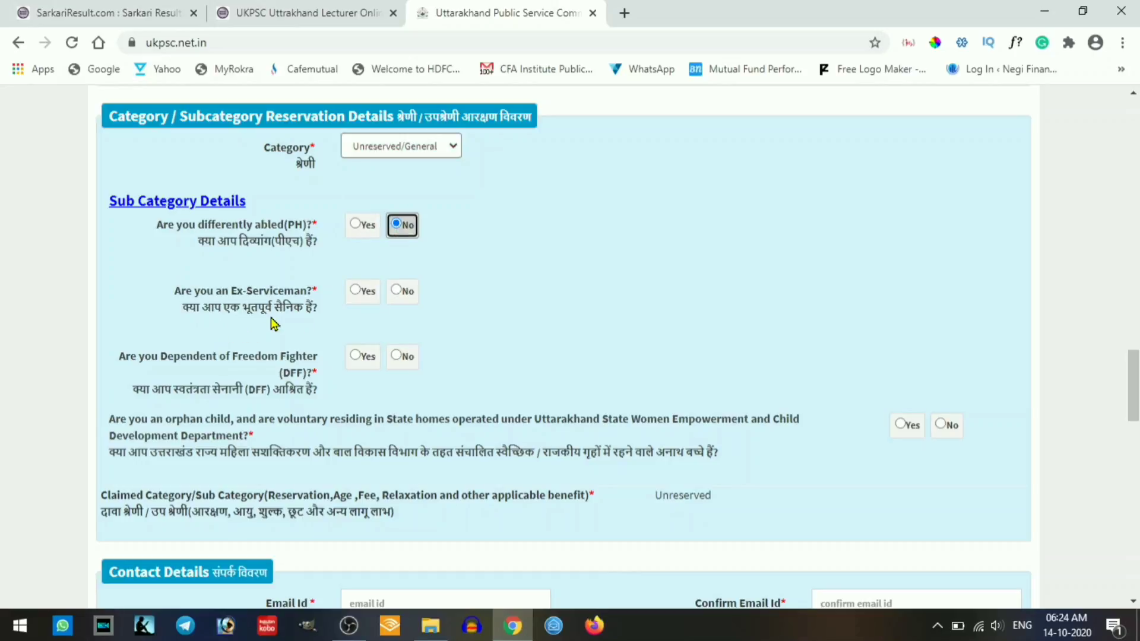
left_click(397, 291)
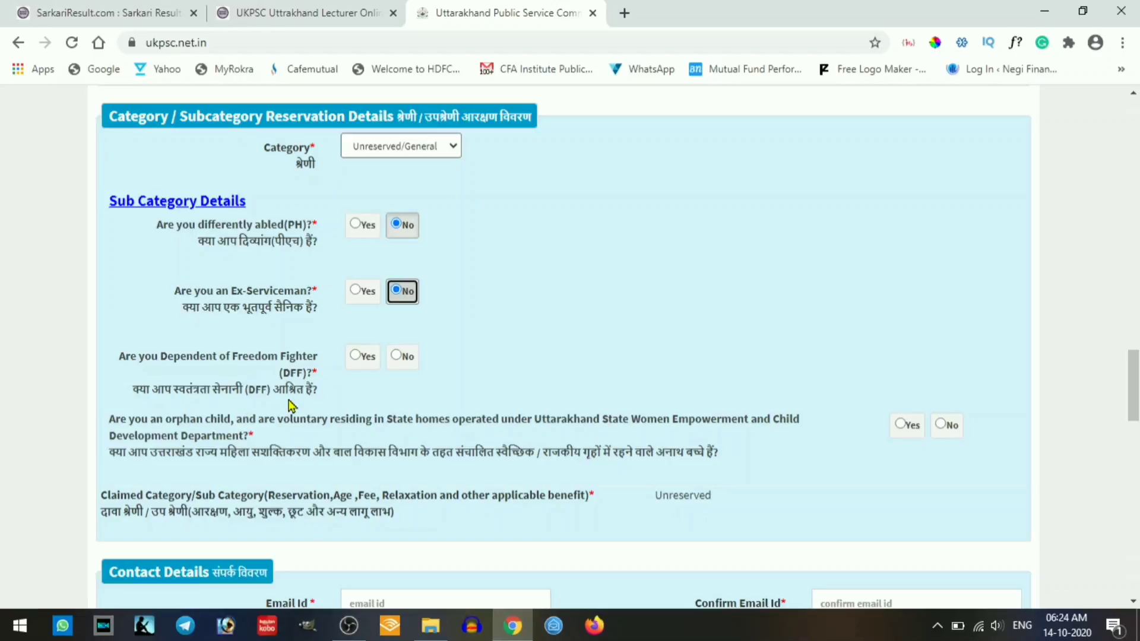
left_click(400, 358)
scroll(315, 362, "down", 3)
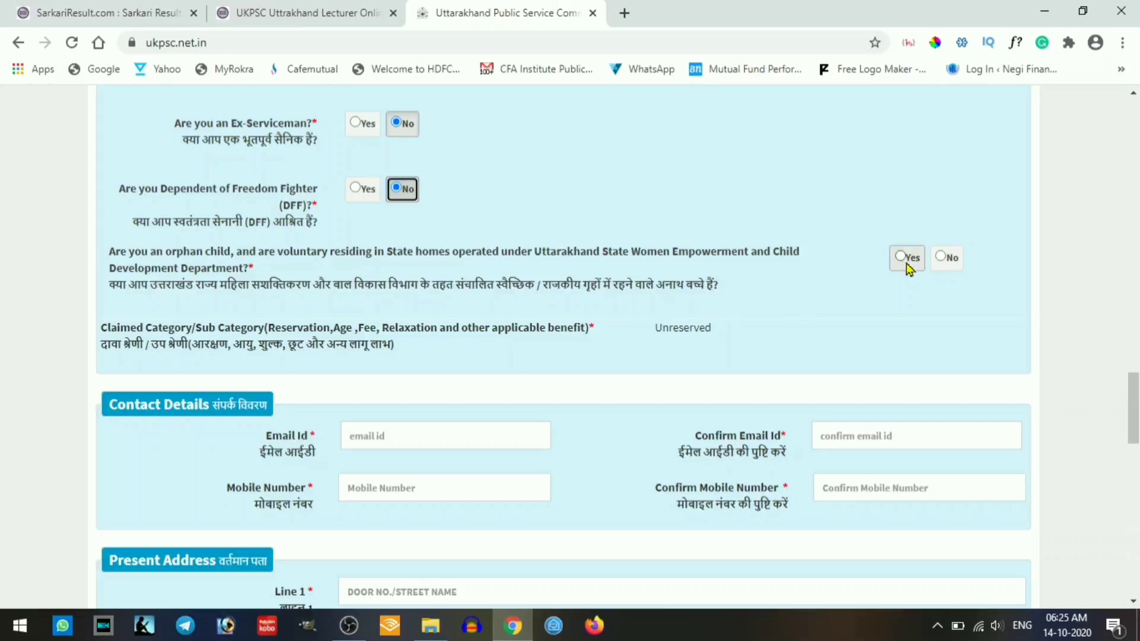
left_click(945, 260)
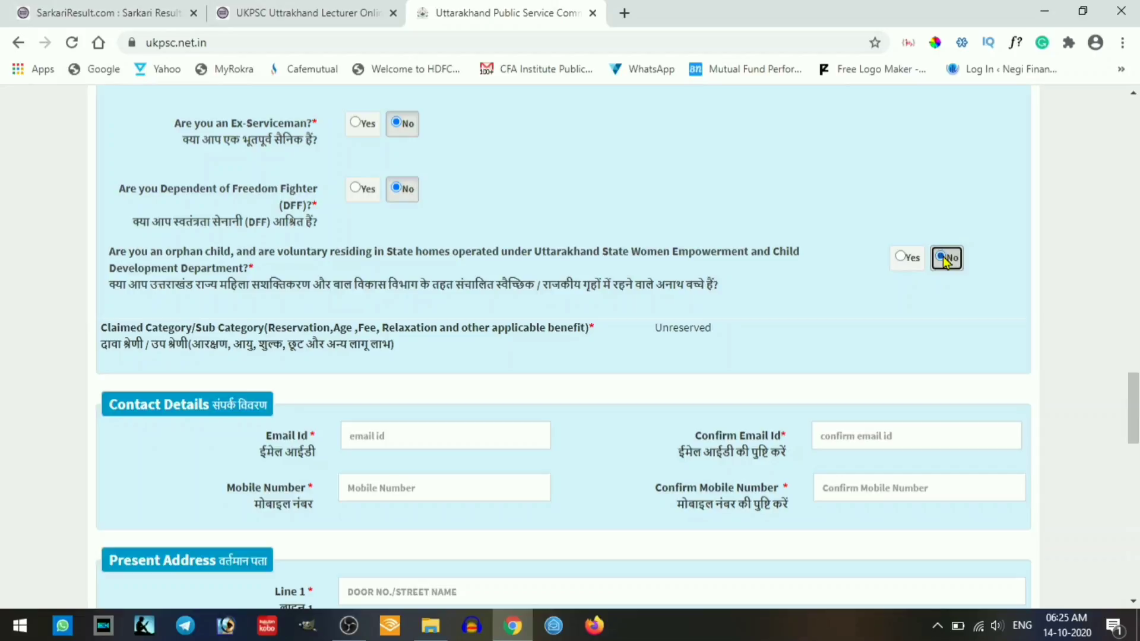
scroll(664, 264, "down", 3)
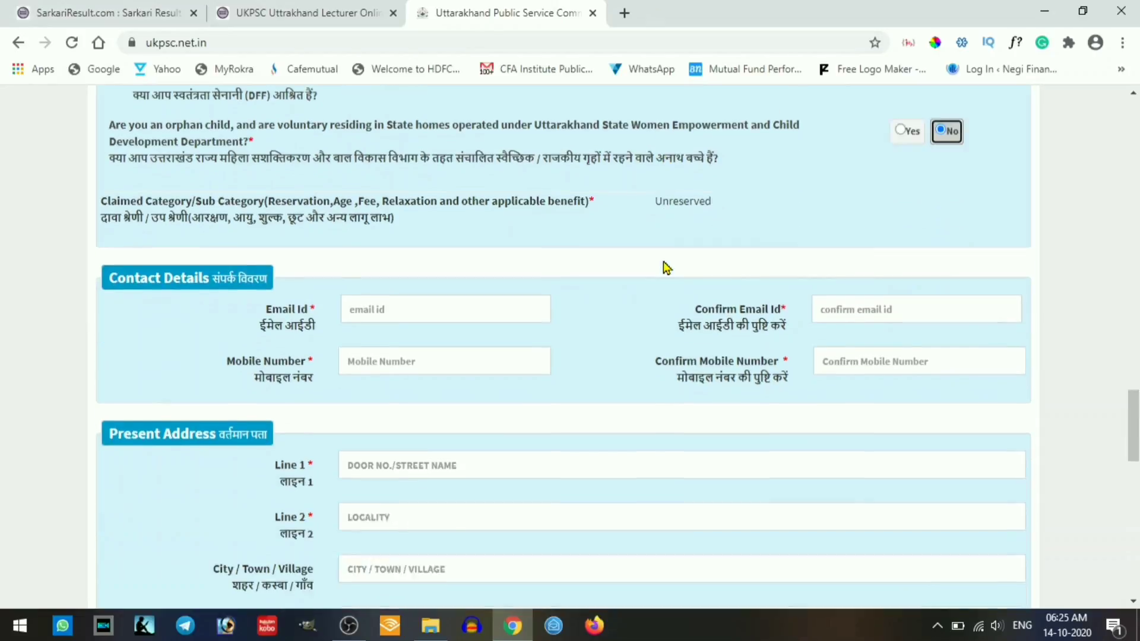
- Enter and confirm the applicant's e-mail address and mobile number in Contact Details
left_click(412, 270)
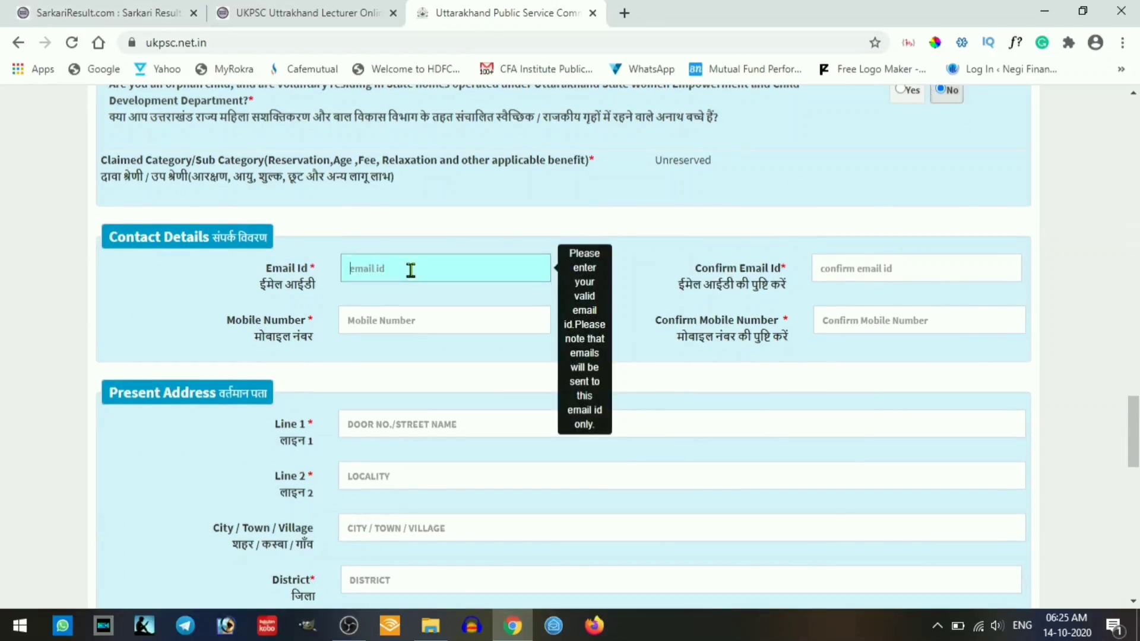
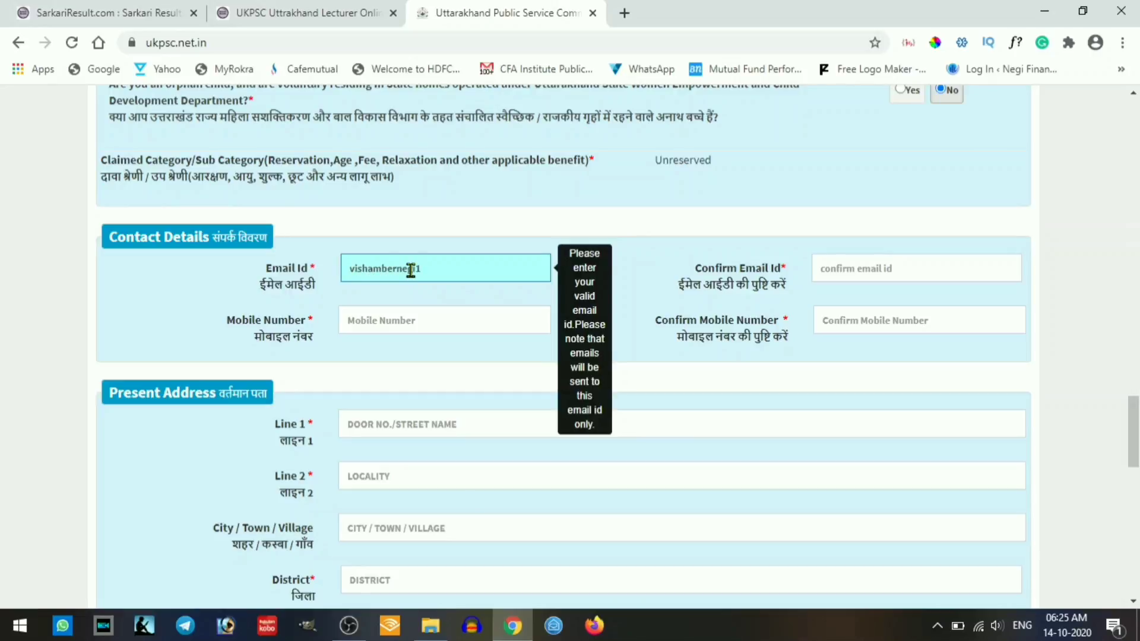
key("Tab")
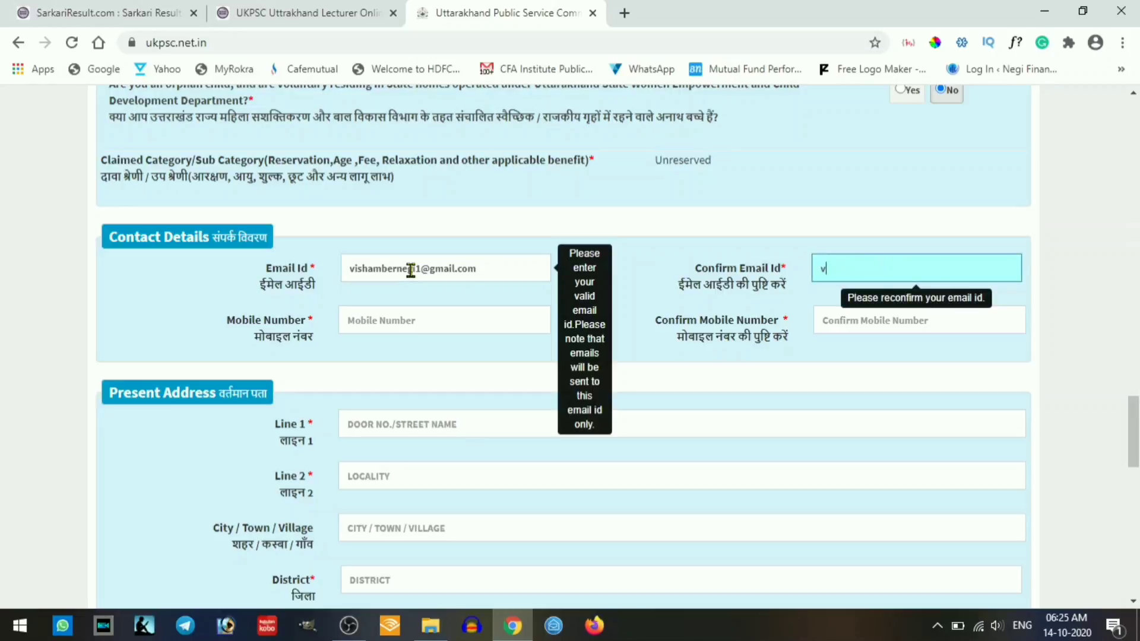
key("Tab")
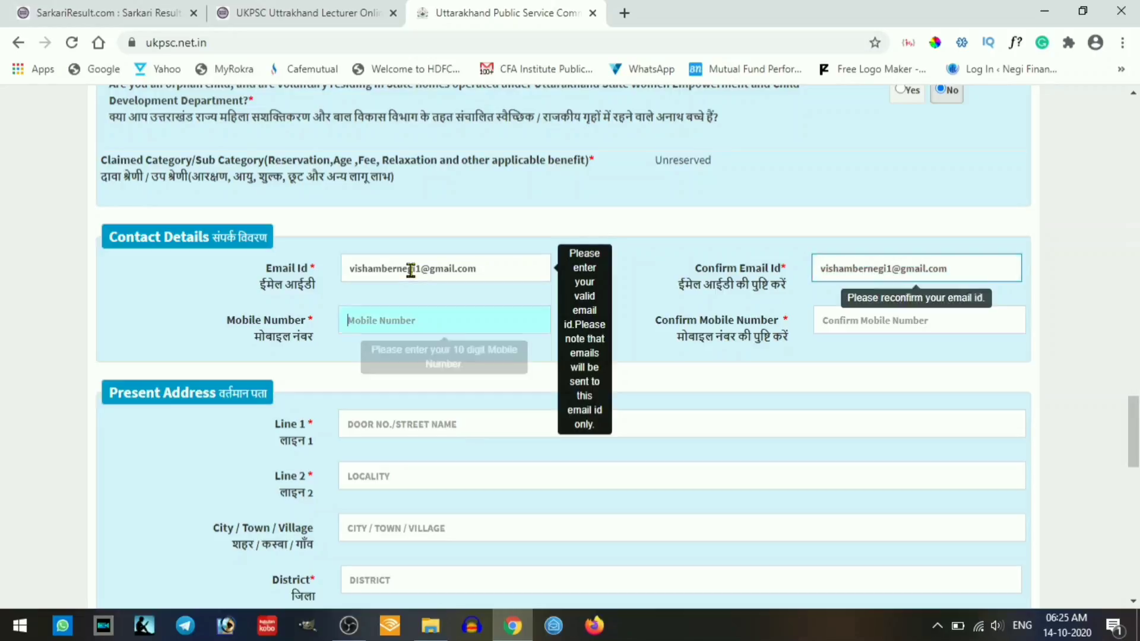
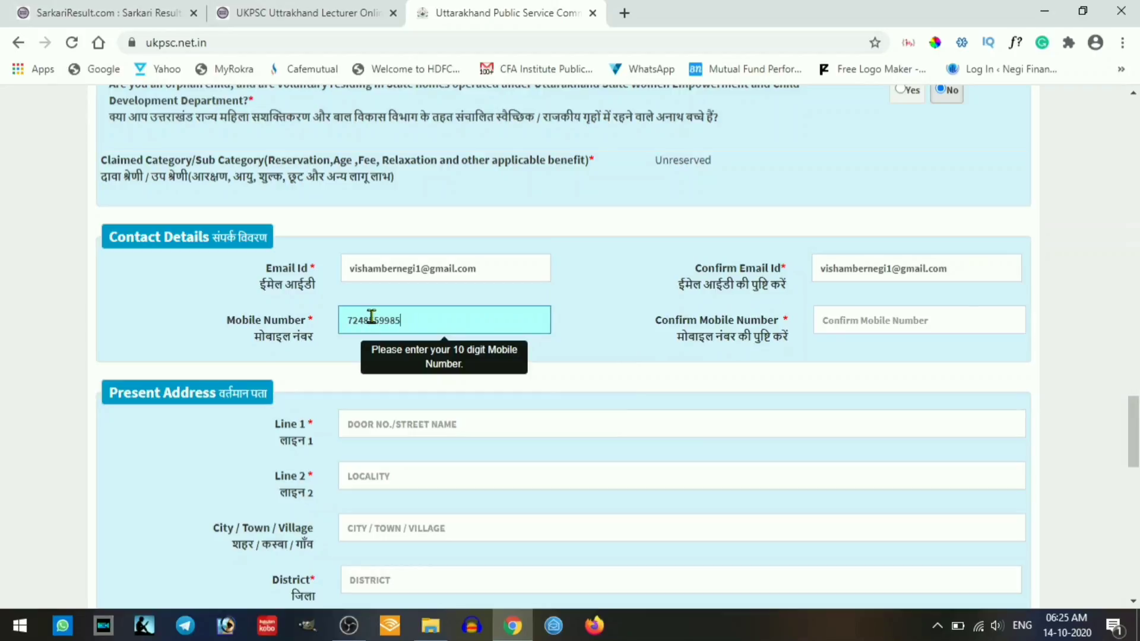
key("Tab")
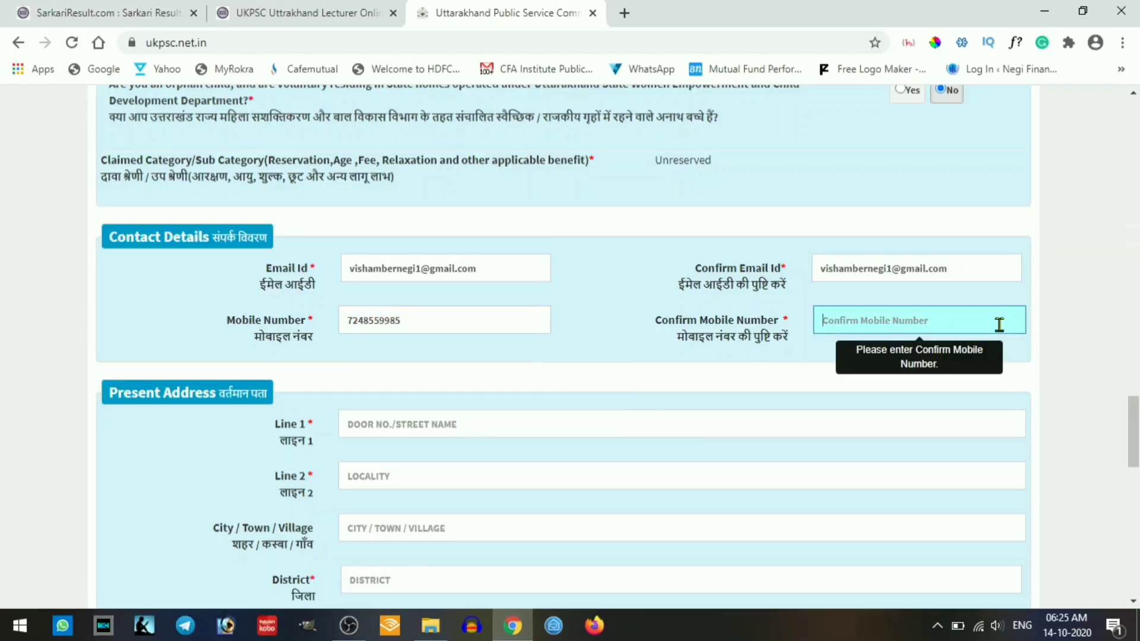
scroll(573, 460, "down", 1)
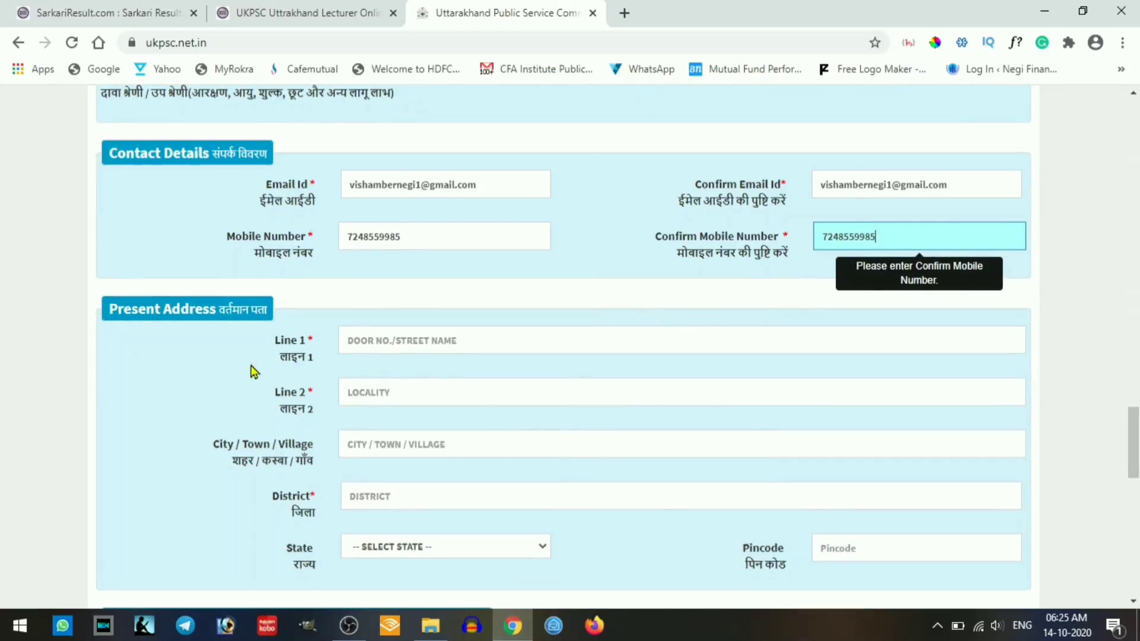
- Fill in the present address lines, city and district
left_click(424, 340)
scroll(643, 427, "down", 1)
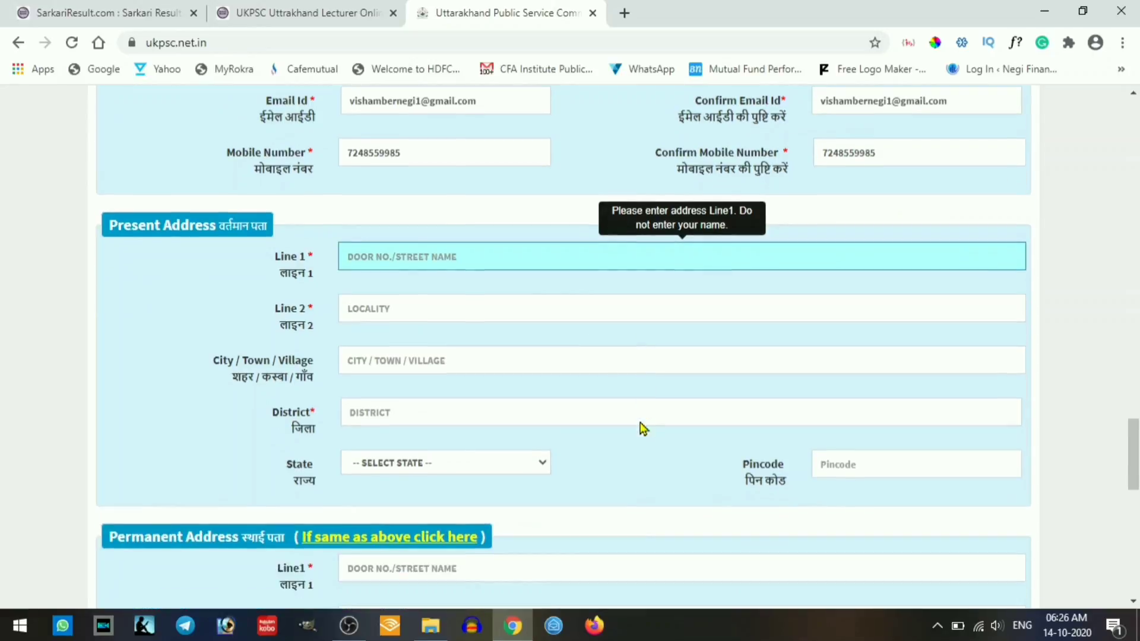
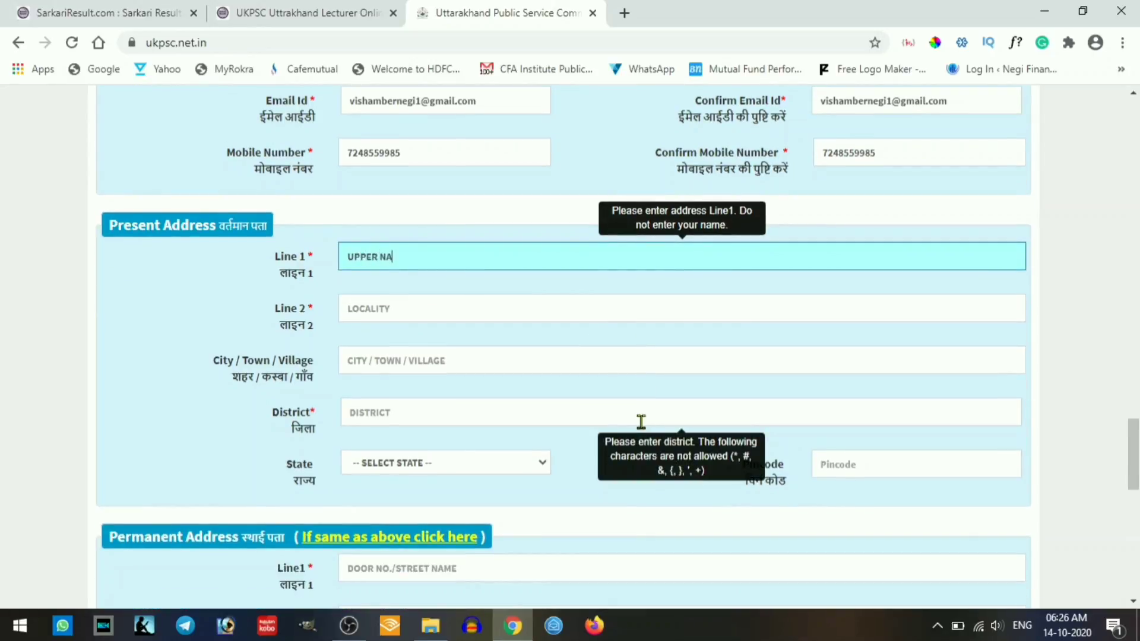
key("Tab")
key("Tab")
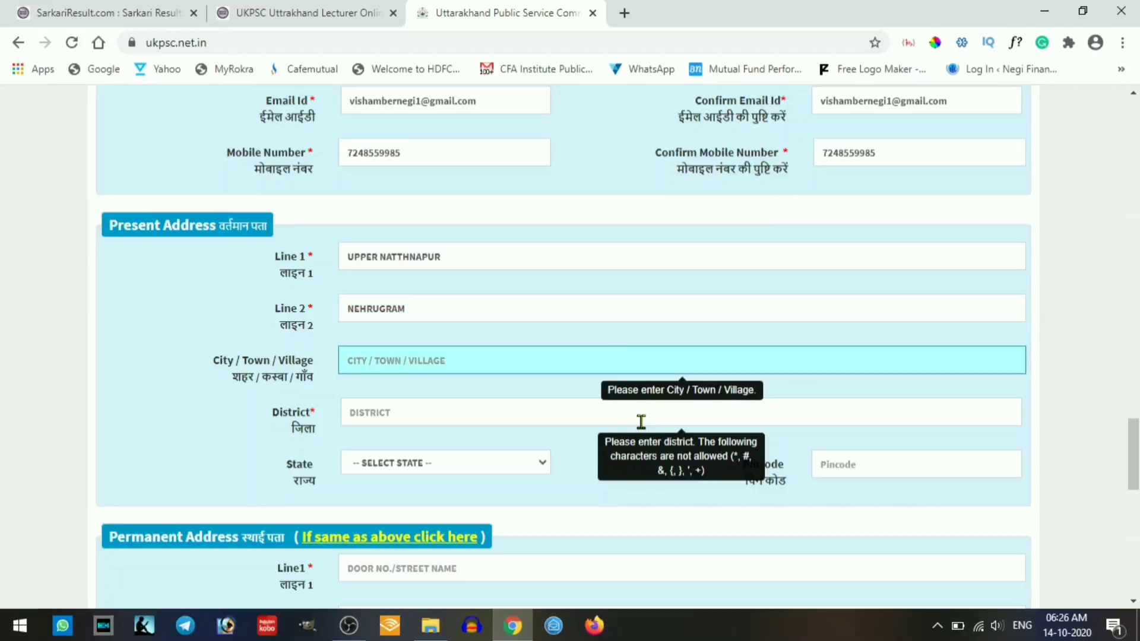
type("DEHRADUN")
key("Tab")
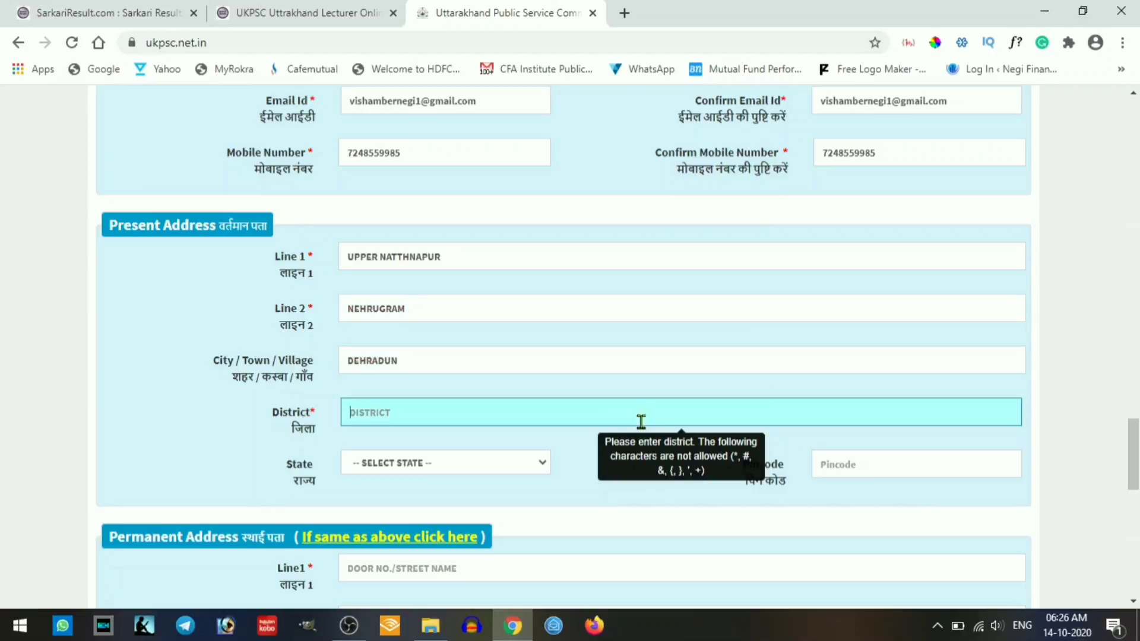
type("DEHRADUN")
key("Tab")
scroll(606, 504, "down", 2)
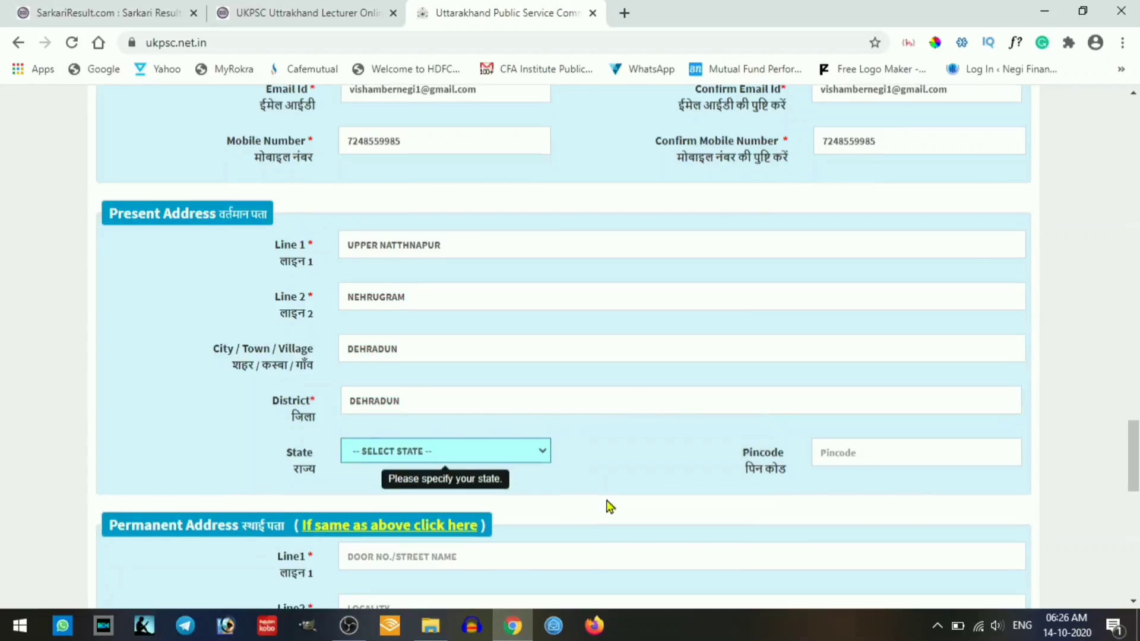
- Choose state UTTARAKHAND, enter the pincode, and copy the present address into Permanent Address
left_click(473, 381)
scroll(450, 275, "down", 5)
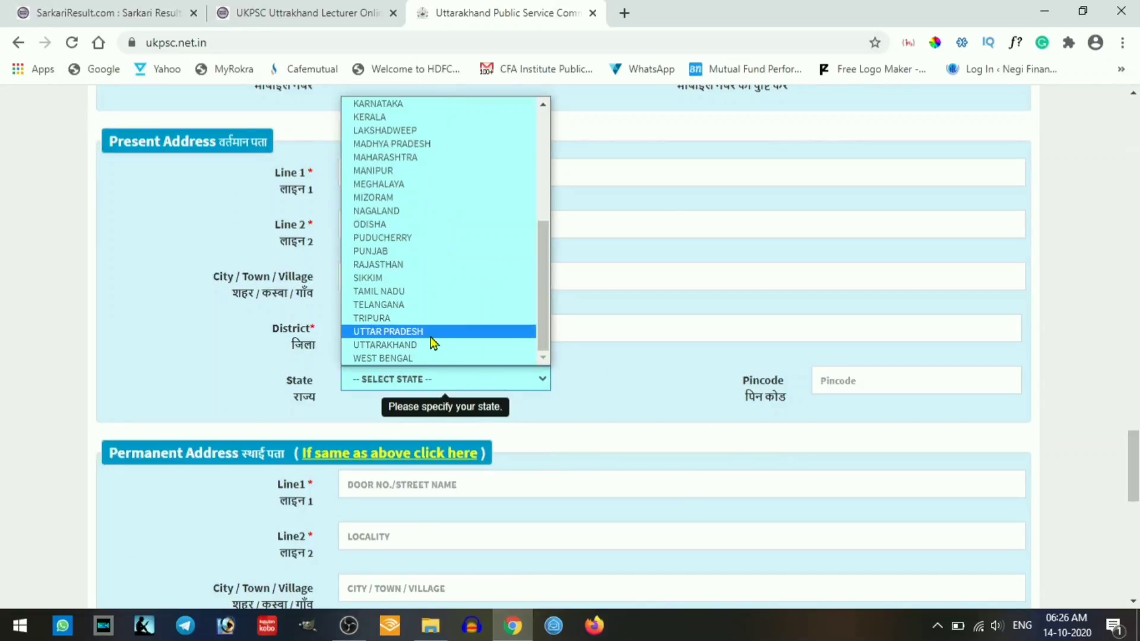
left_click(433, 344)
left_click(888, 382)
type("248005")
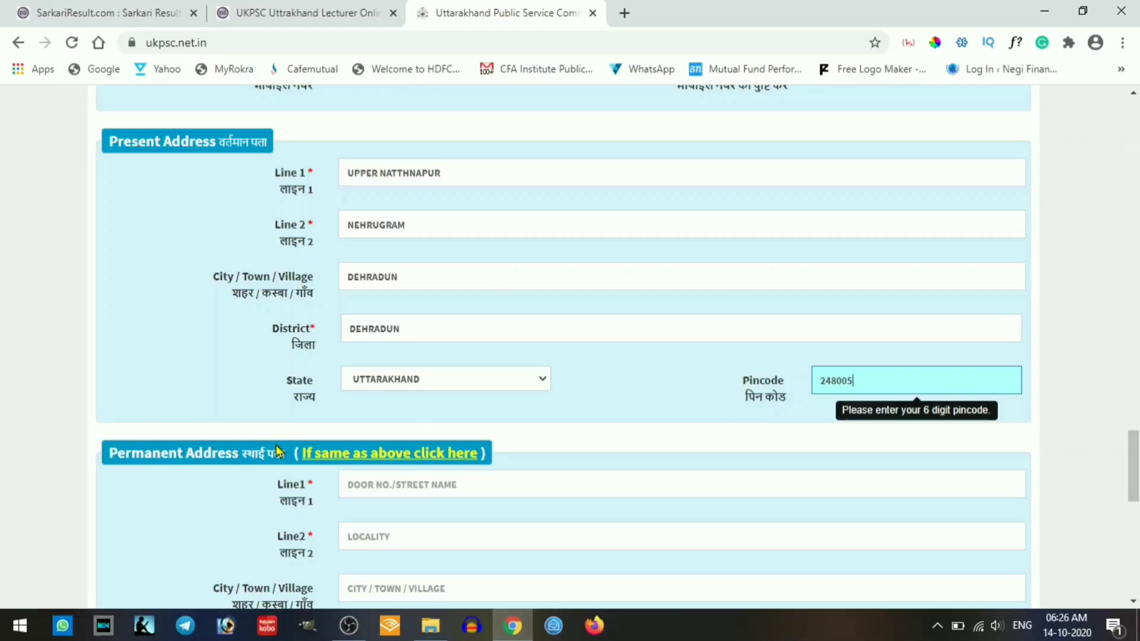
left_click(381, 455)
scroll(412, 338, "down", 1)
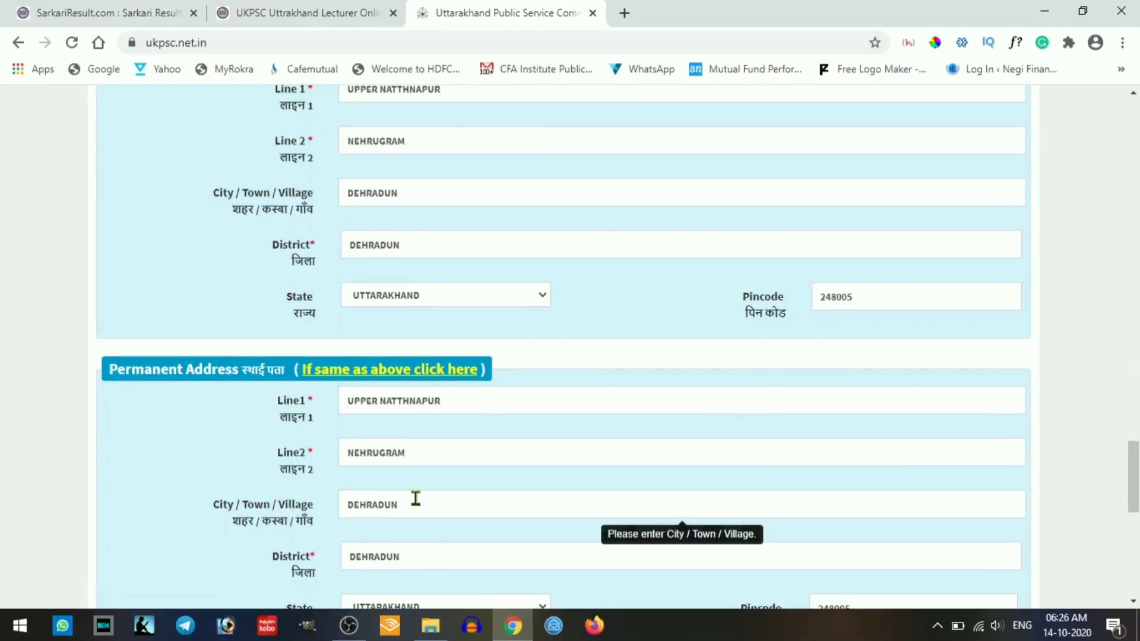
scroll(416, 499, "down", 3)
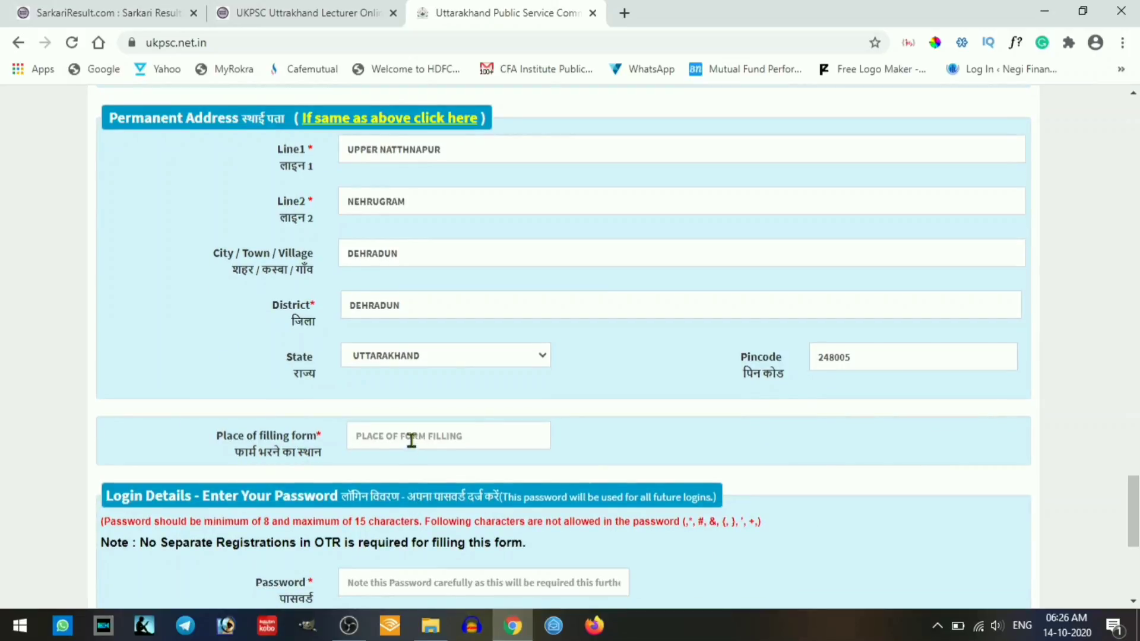
- Enter DEHRADUN as the place of filling the form
left_click(410, 438)
type("DEHR")
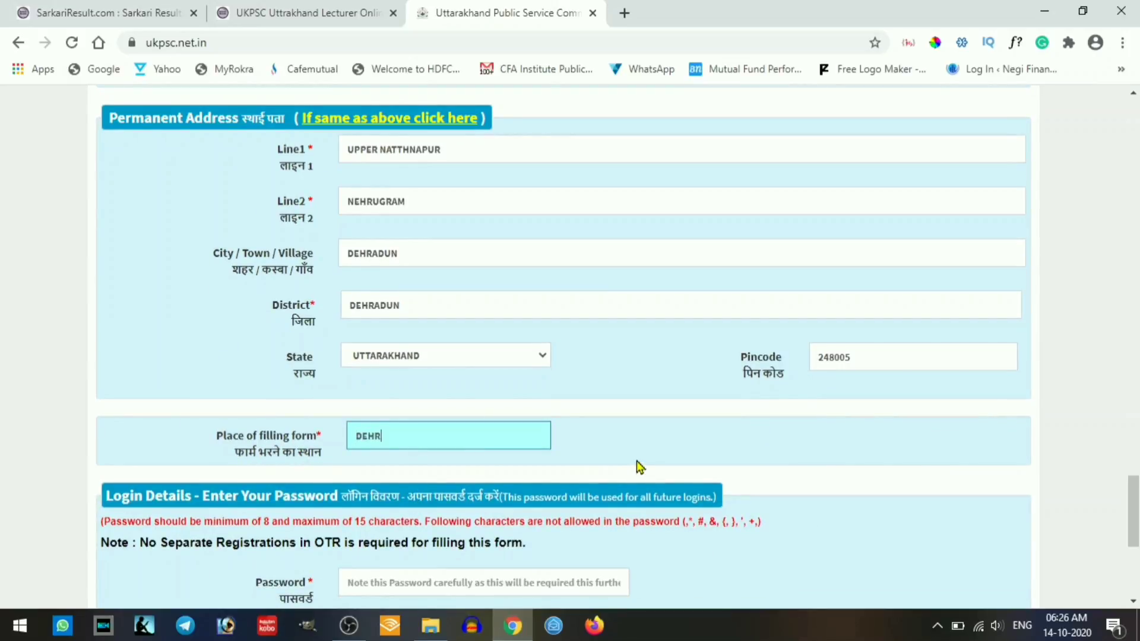
type("ADUN")
scroll(629, 462, "down", 3)
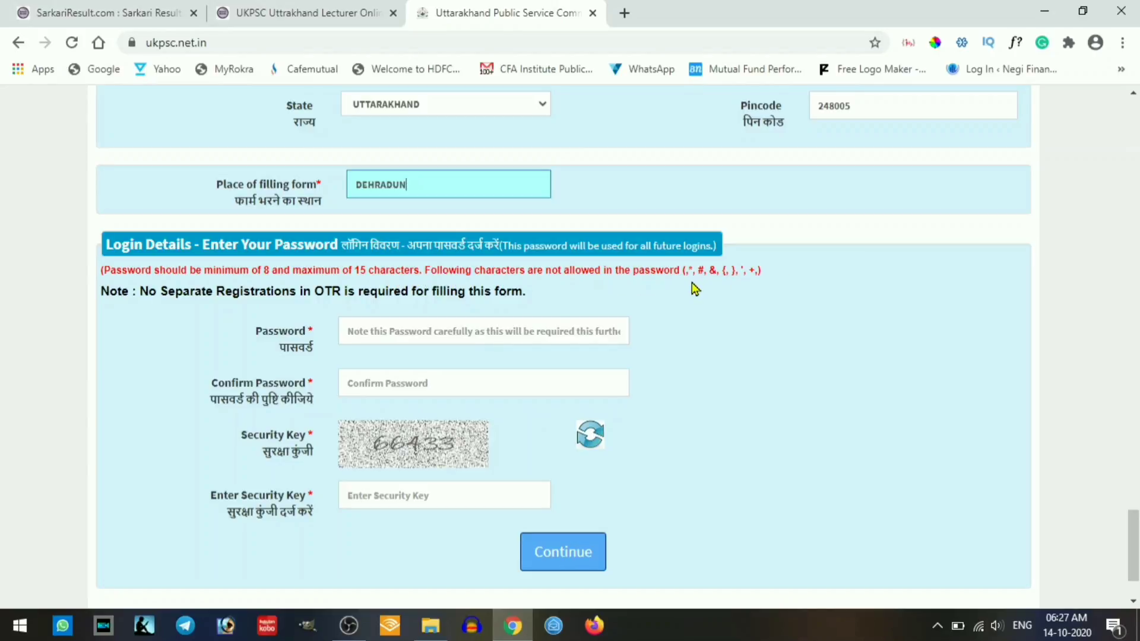
- Set and confirm the login password, then enter the security key
left_click(452, 330)
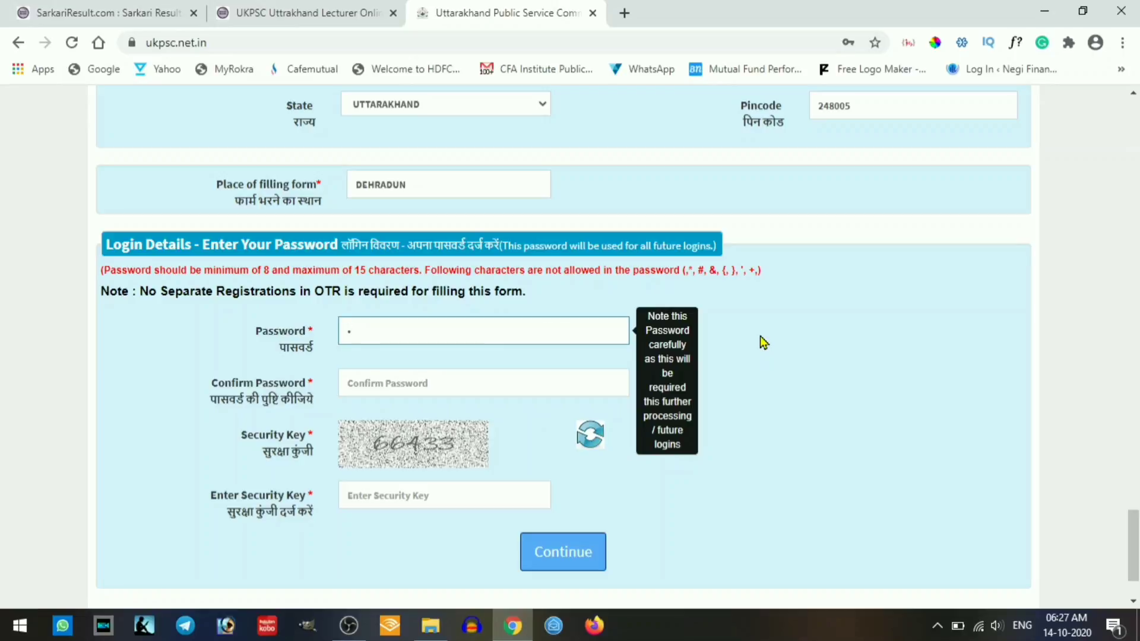
type("•••••••••")
key("Tab")
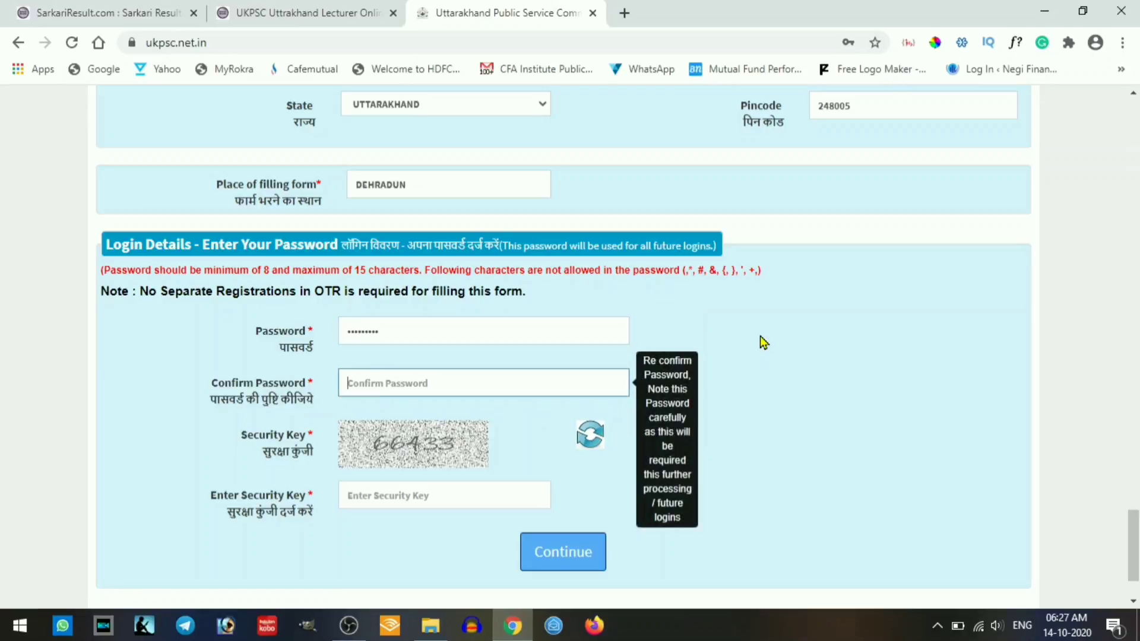
type("•")
scroll(443, 473, "down", 2)
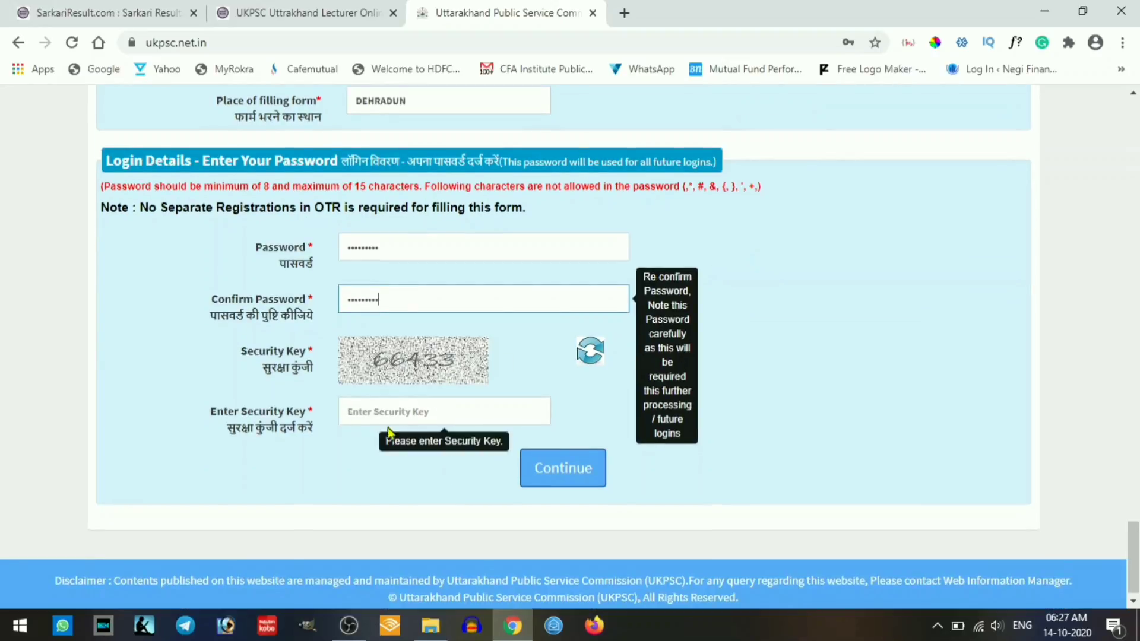
left_click(397, 415)
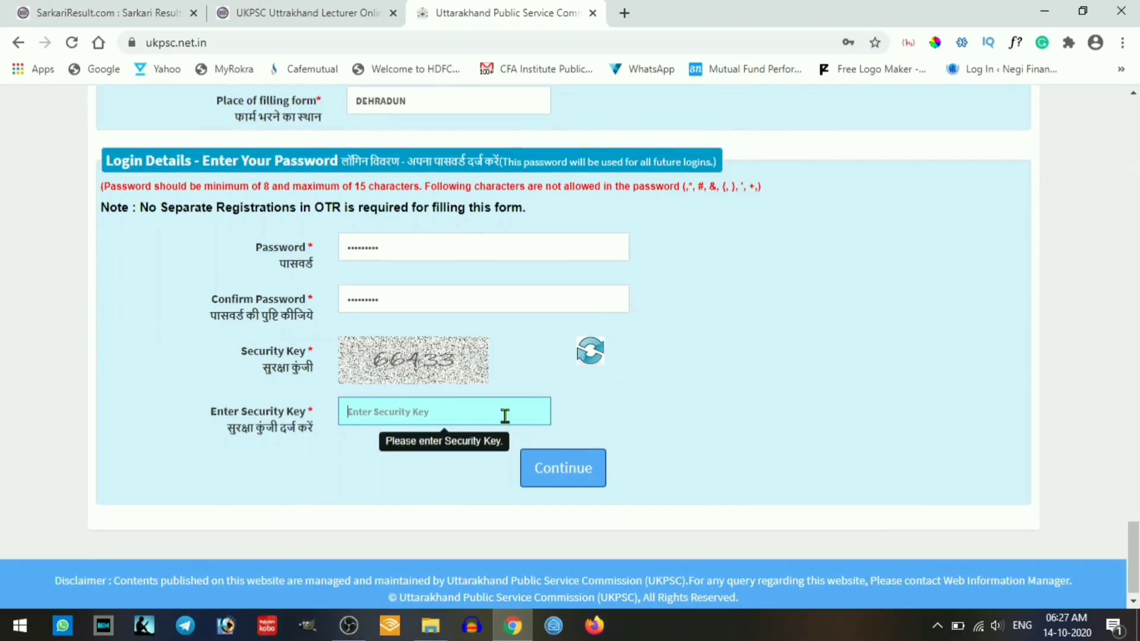
type("66433")
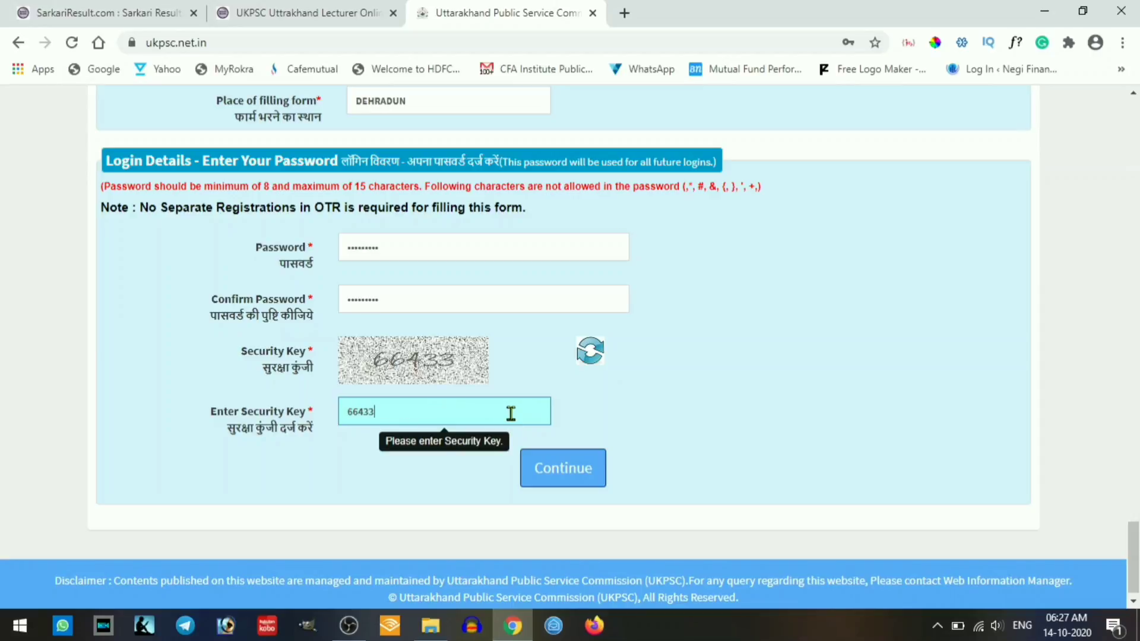
- Continue with the filled registration form and acknowledge the alert
left_click(574, 471)
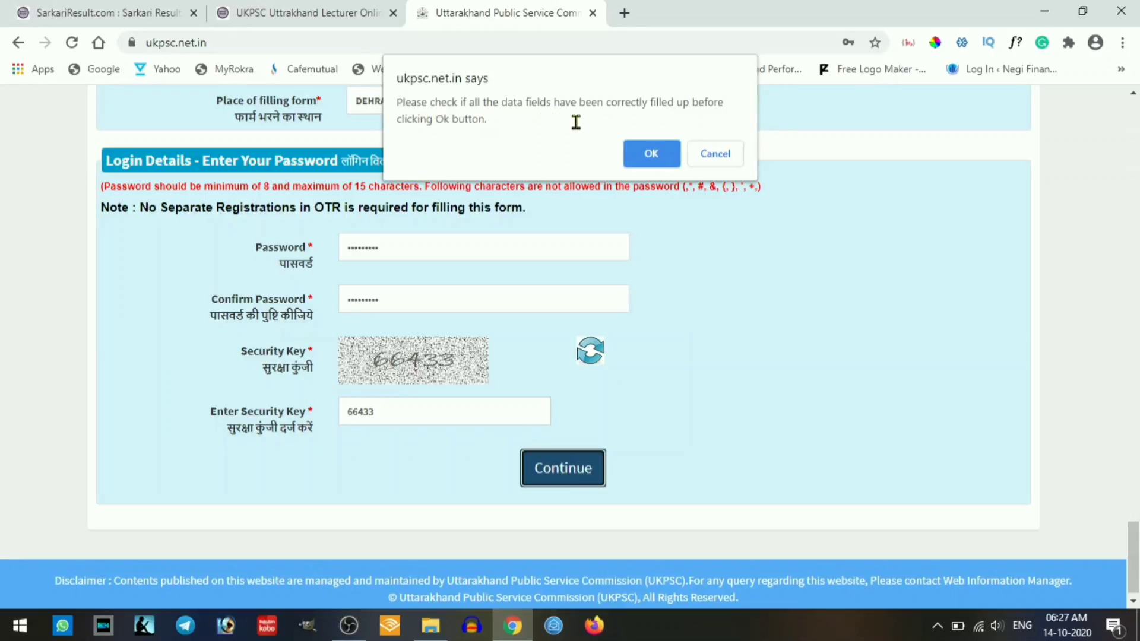
left_click(661, 158)
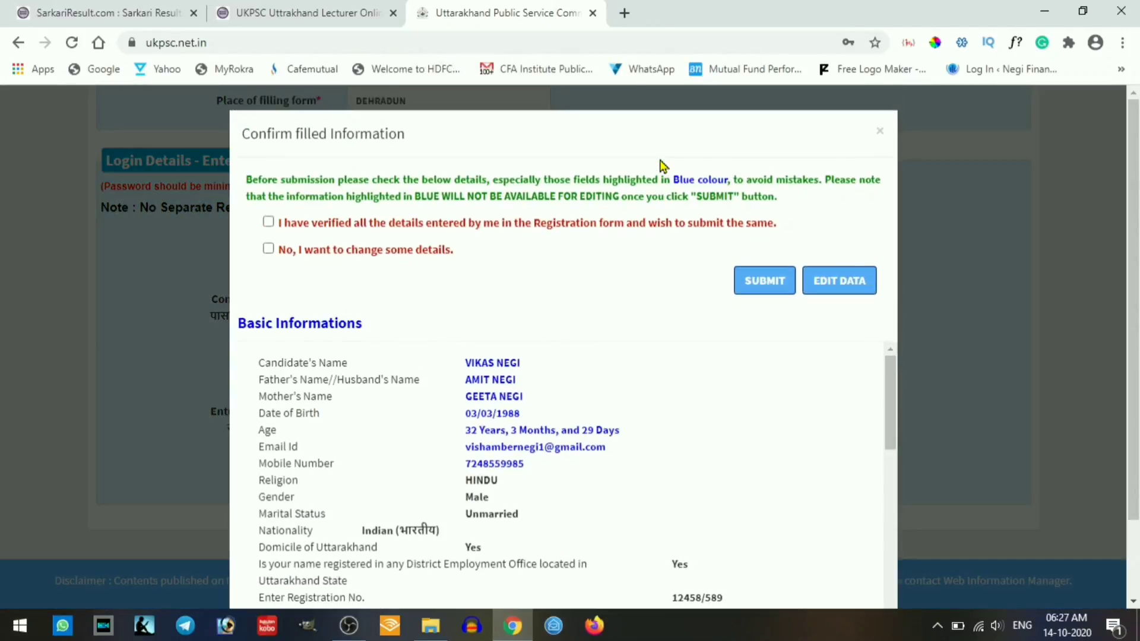
scroll(497, 247, "down", 1)
scroll(490, 247, "up", 1)
- Tick 'I have verified all the details', submit, and confirm the final submission
left_click(269, 223)
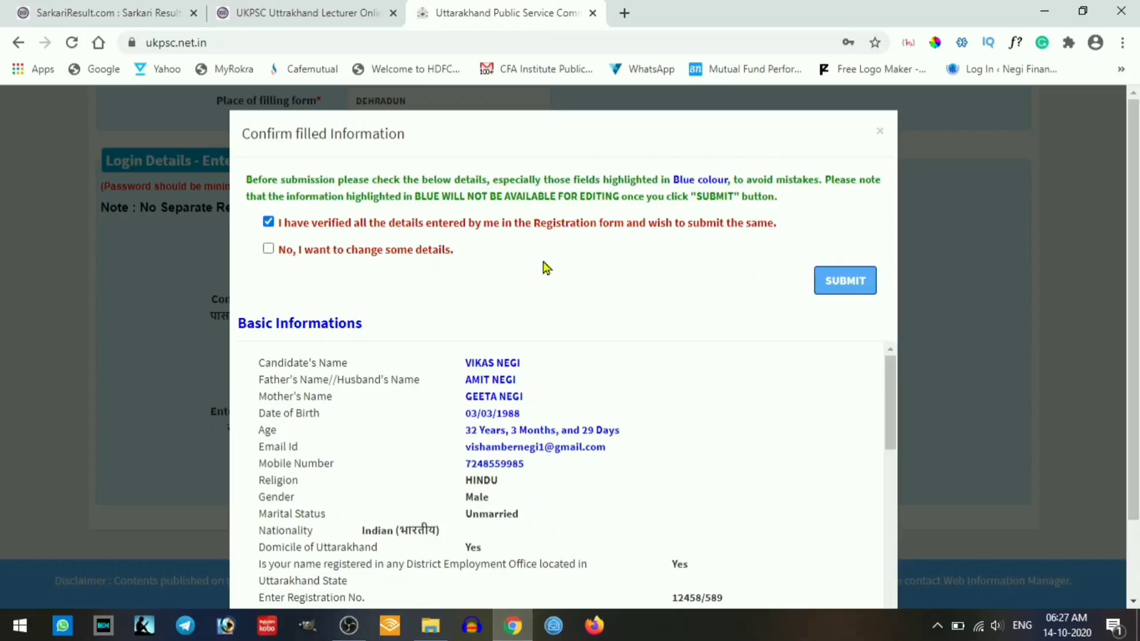
left_click(863, 286)
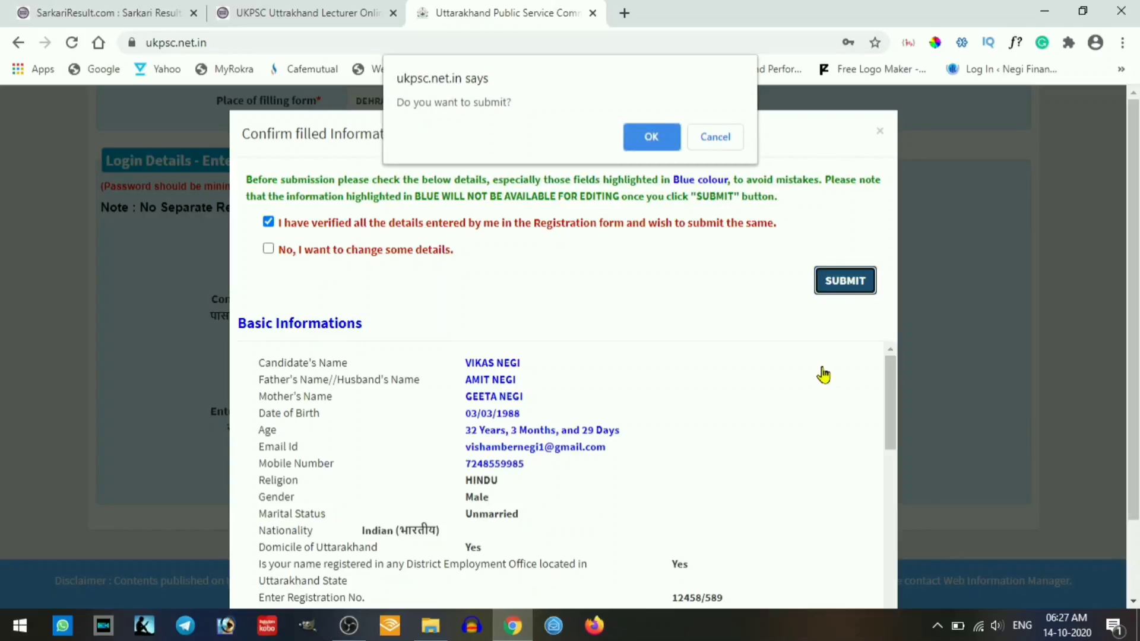
left_click(651, 137)
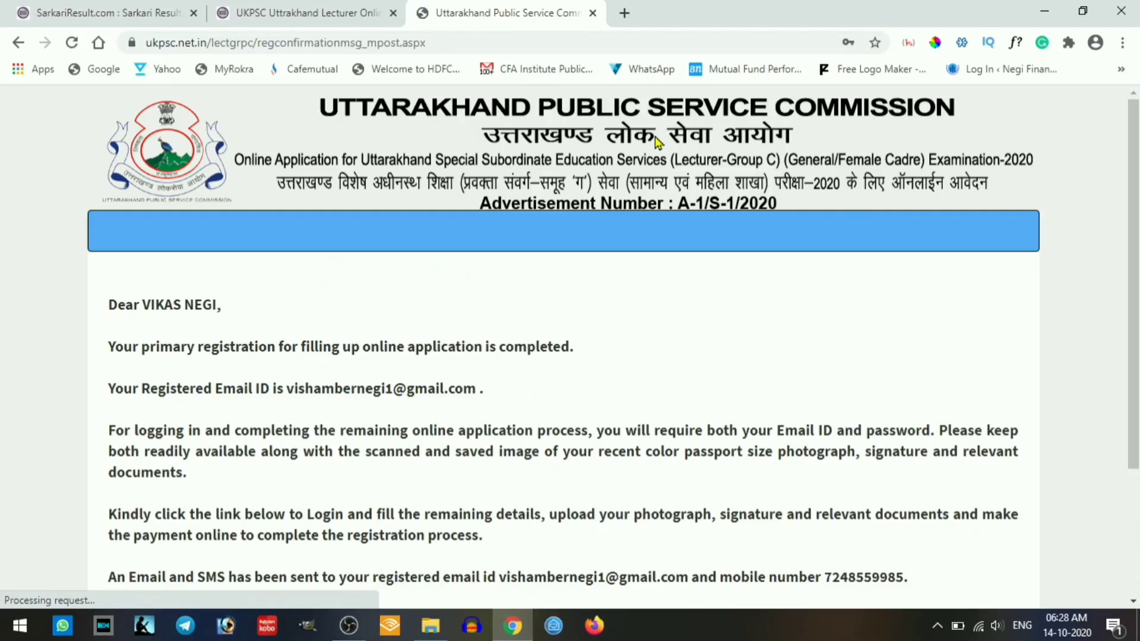
scroll(632, 270, "down", 3)
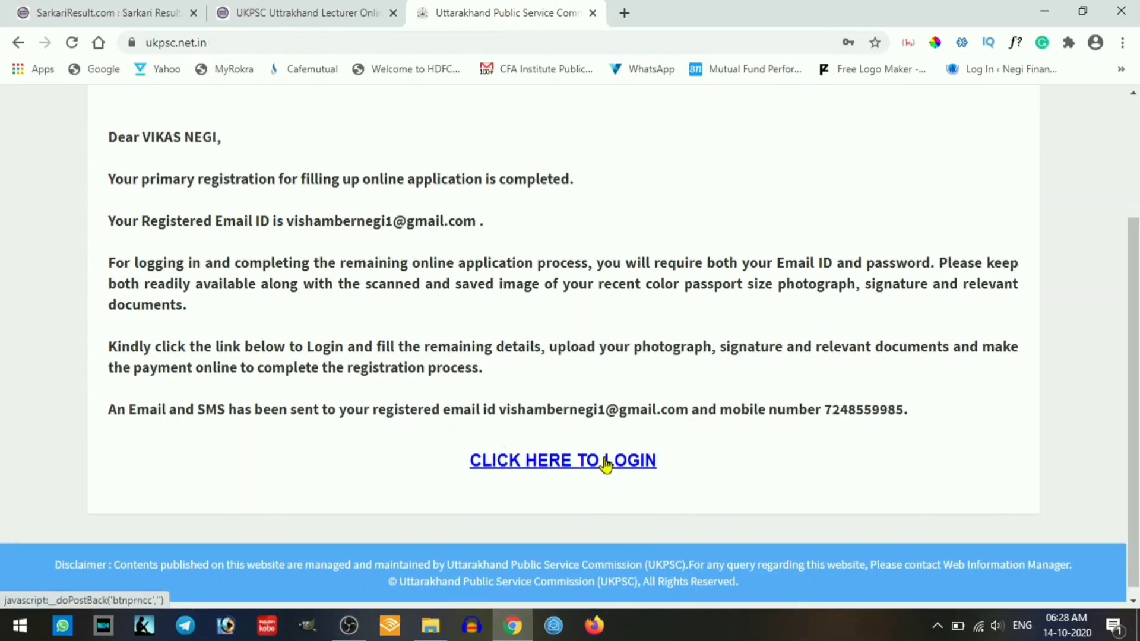
- Log in to the UKPSC portal with the applicant's email, password and the displayed security key
left_click(599, 466)
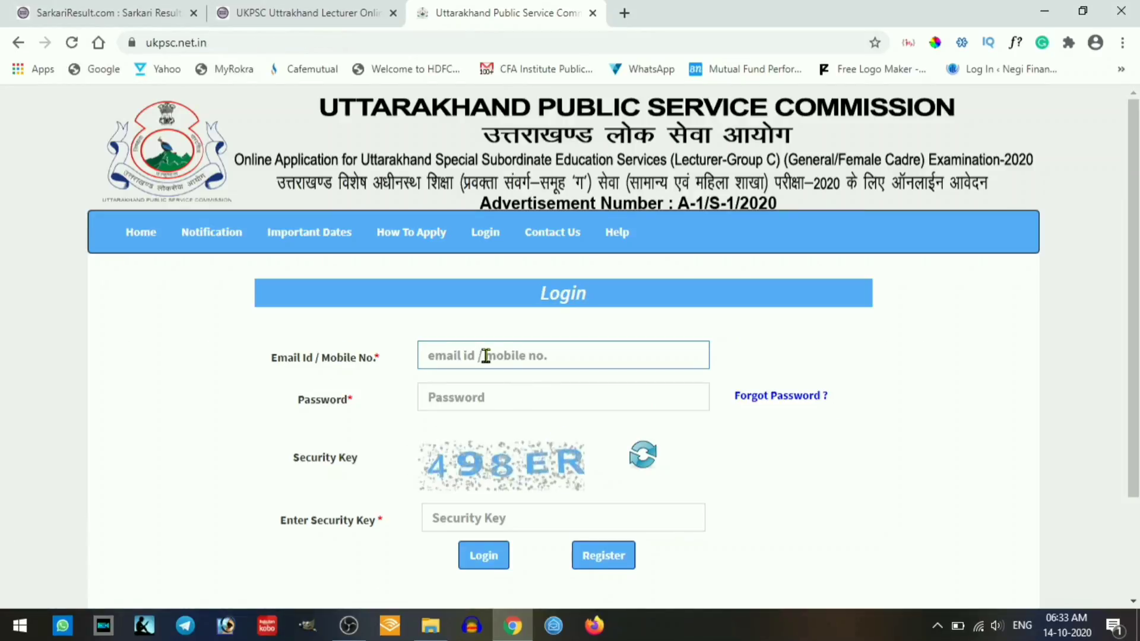
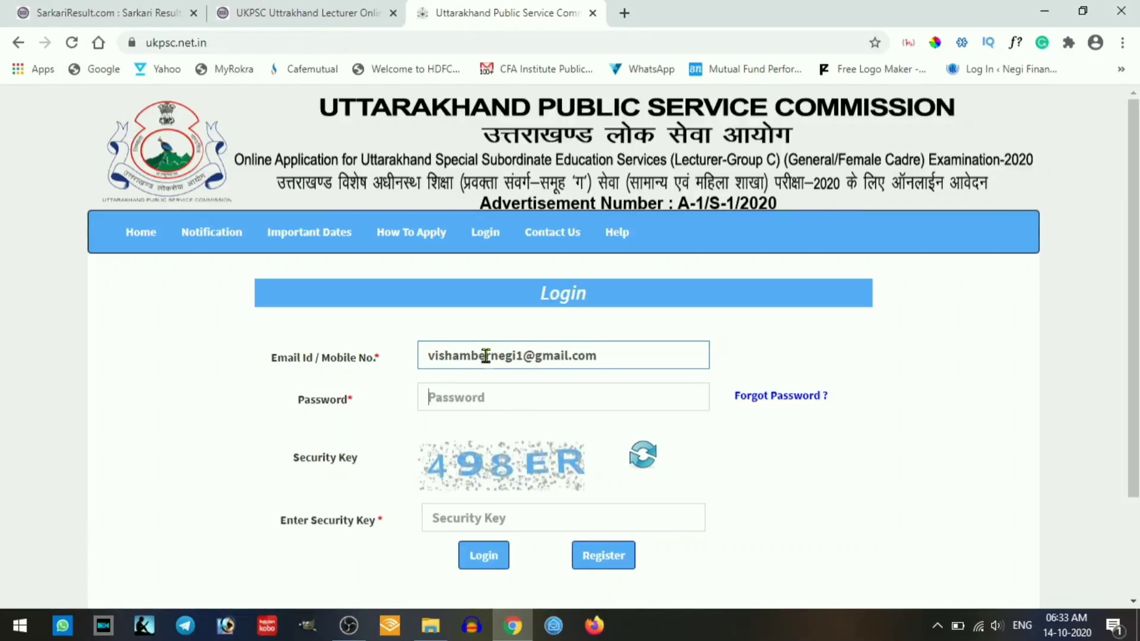
key("Tab")
type("•")
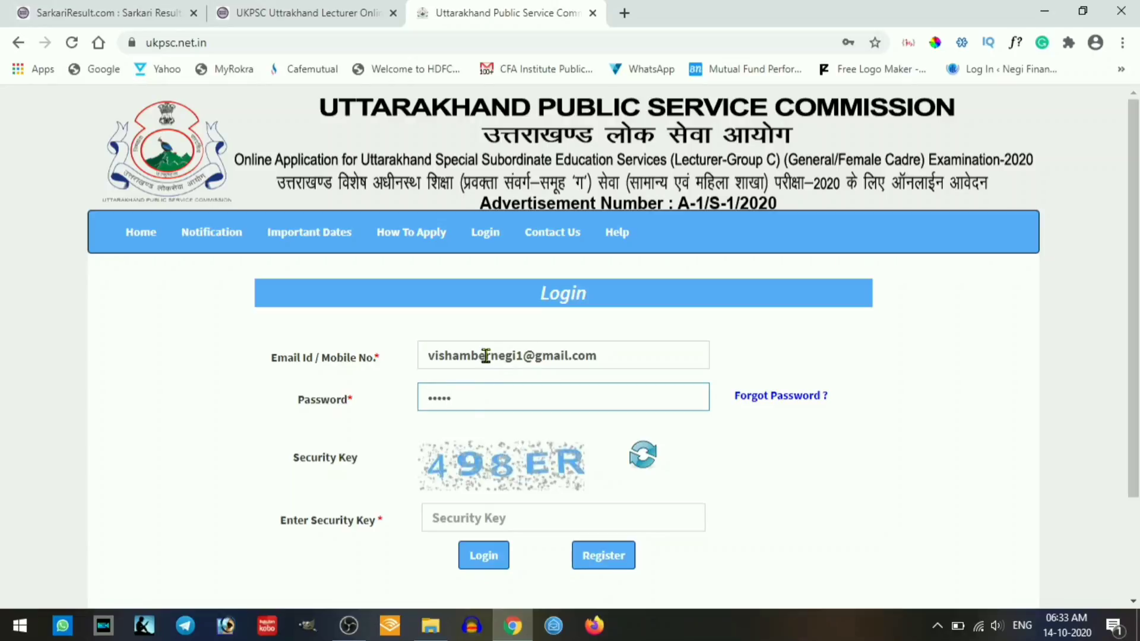
type("•••••••")
key("Tab")
type("49")
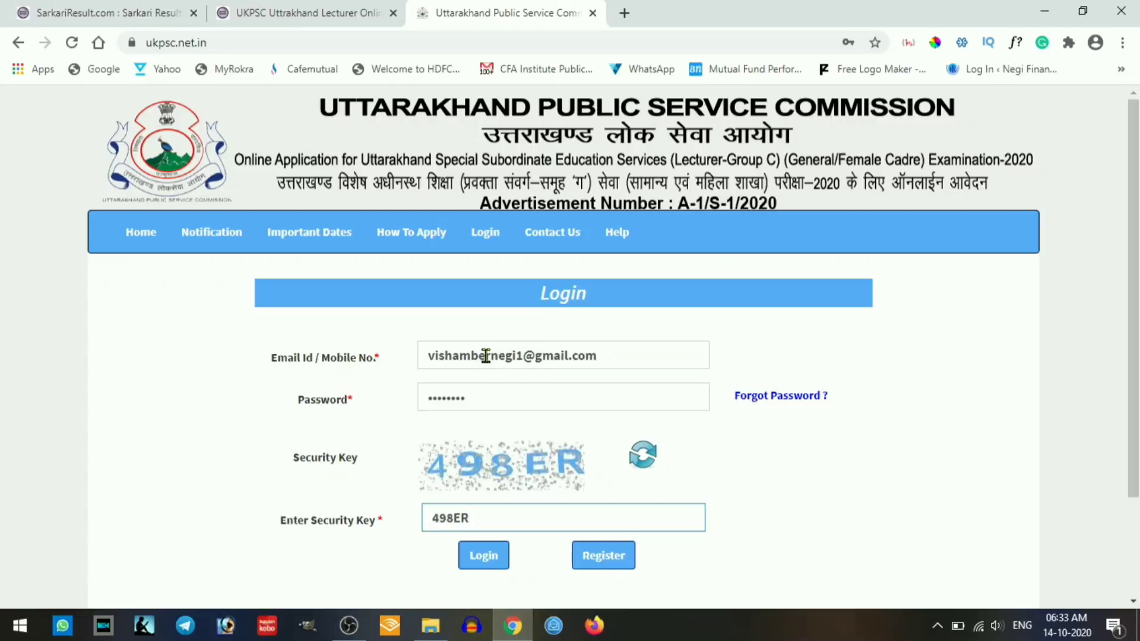
left_click(484, 556)
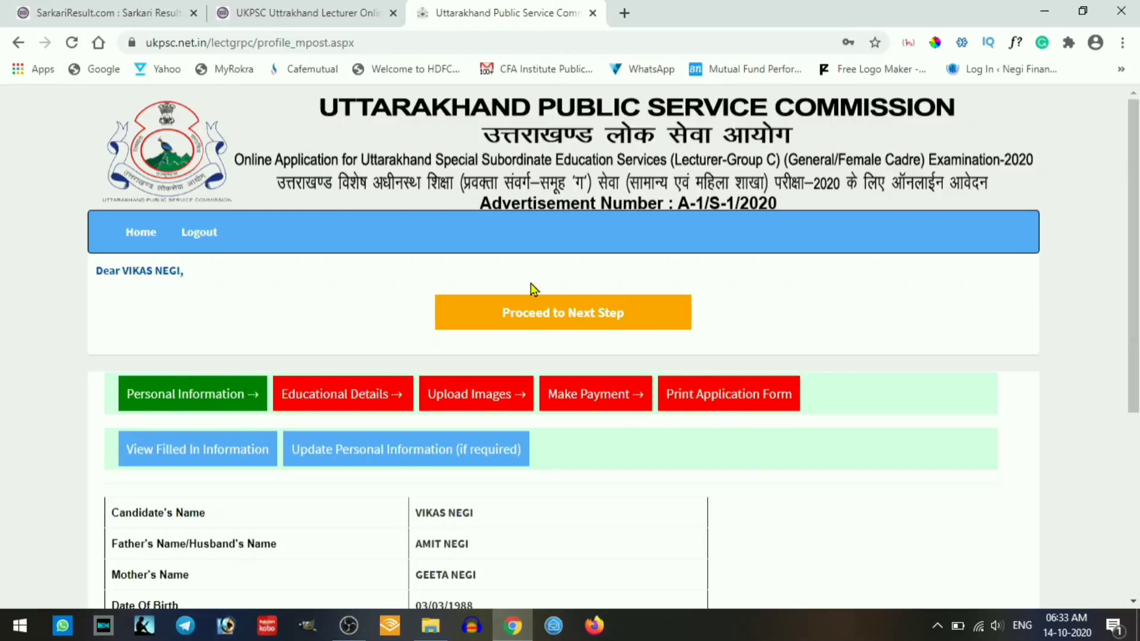
- Continue to Post Information and tick Maths (General Branch) as the post applied for
left_click(569, 310)
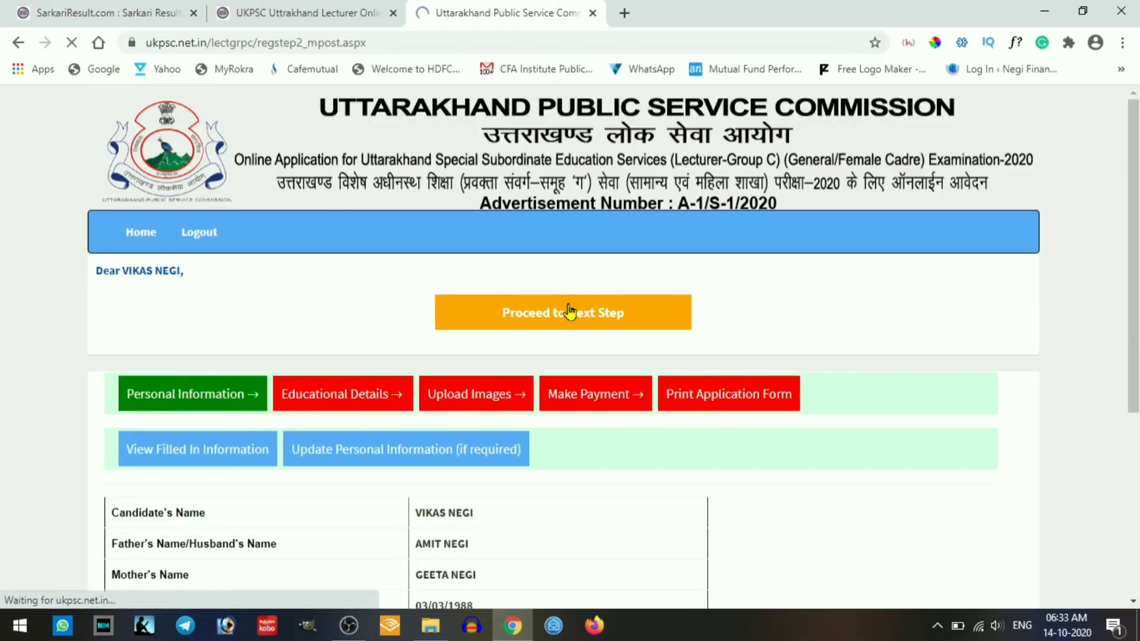
scroll(569, 310, "down", 3)
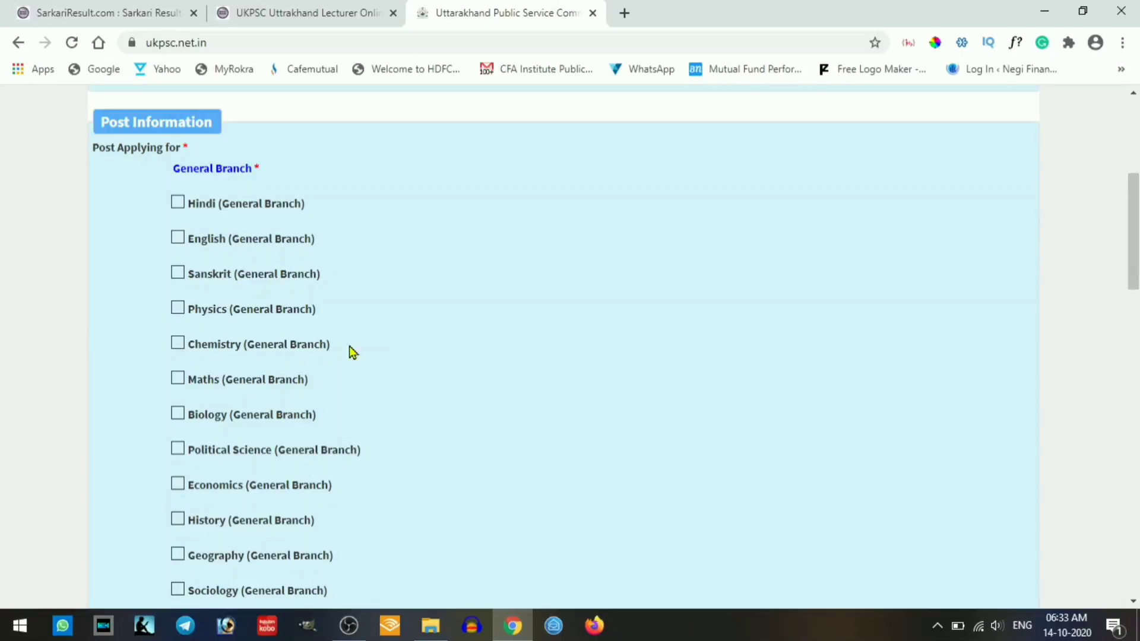
left_click(176, 381)
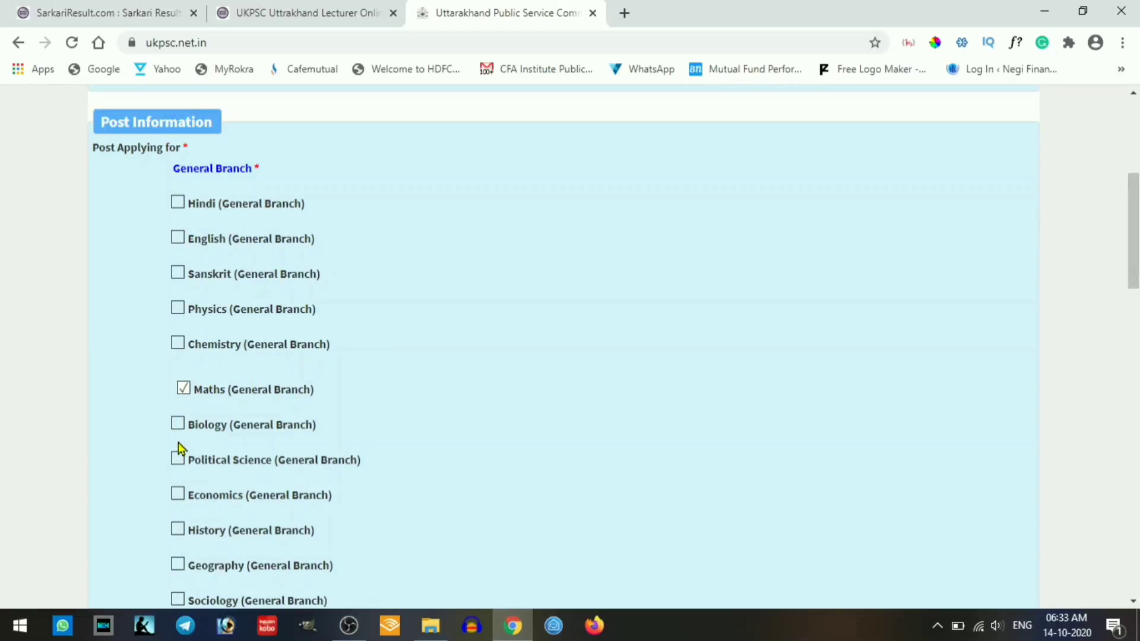
scroll(500, 362, "down", 11)
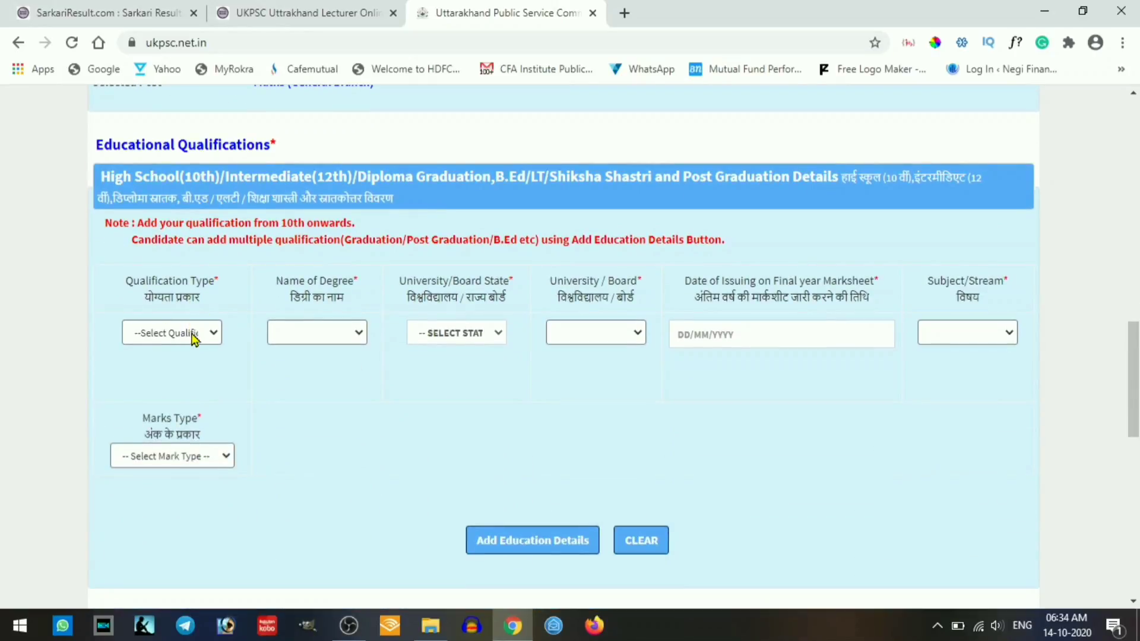
- Enter High School(10th) from Uttrakhand Board of School Education (UTTARAKHAND), marksheet dated 27/06/2010
left_click(193, 336)
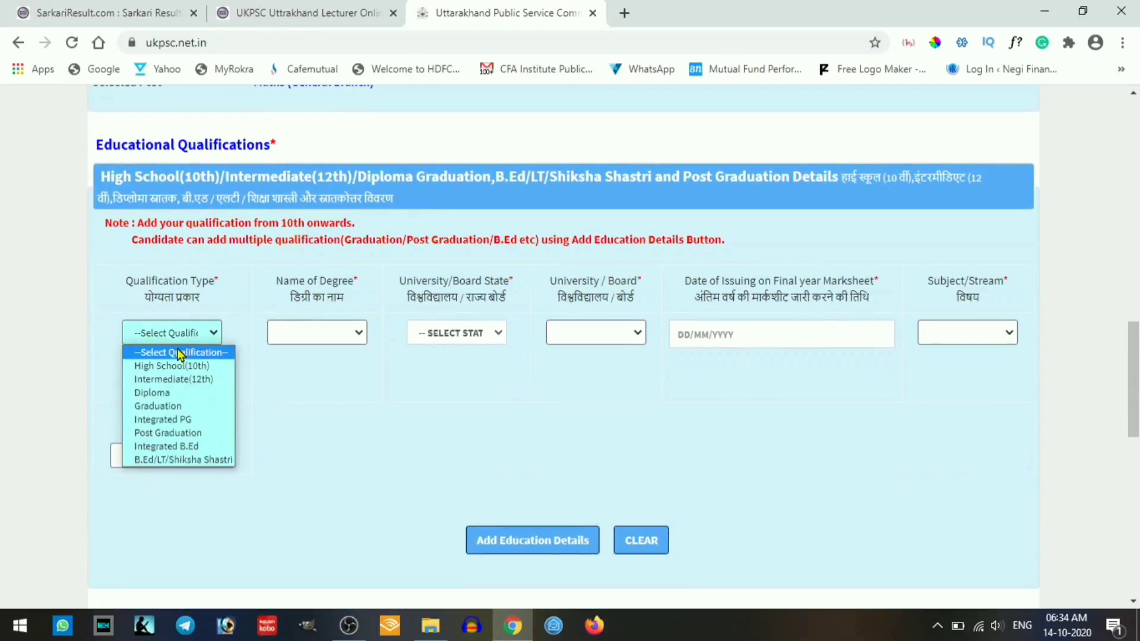
left_click(178, 365)
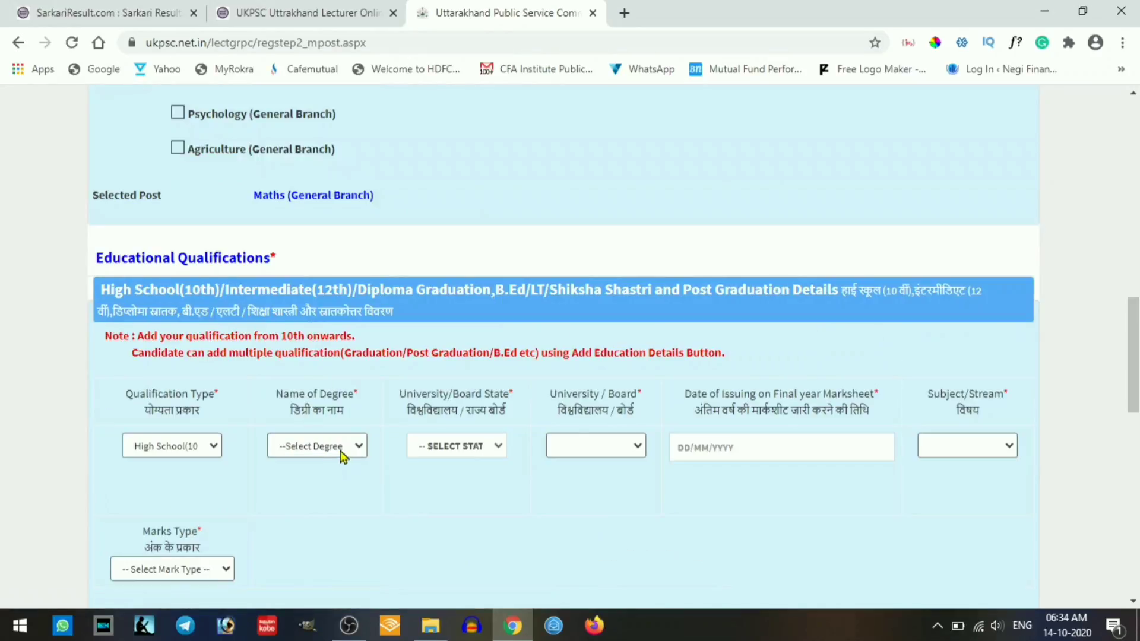
left_click(342, 457)
left_click(320, 478)
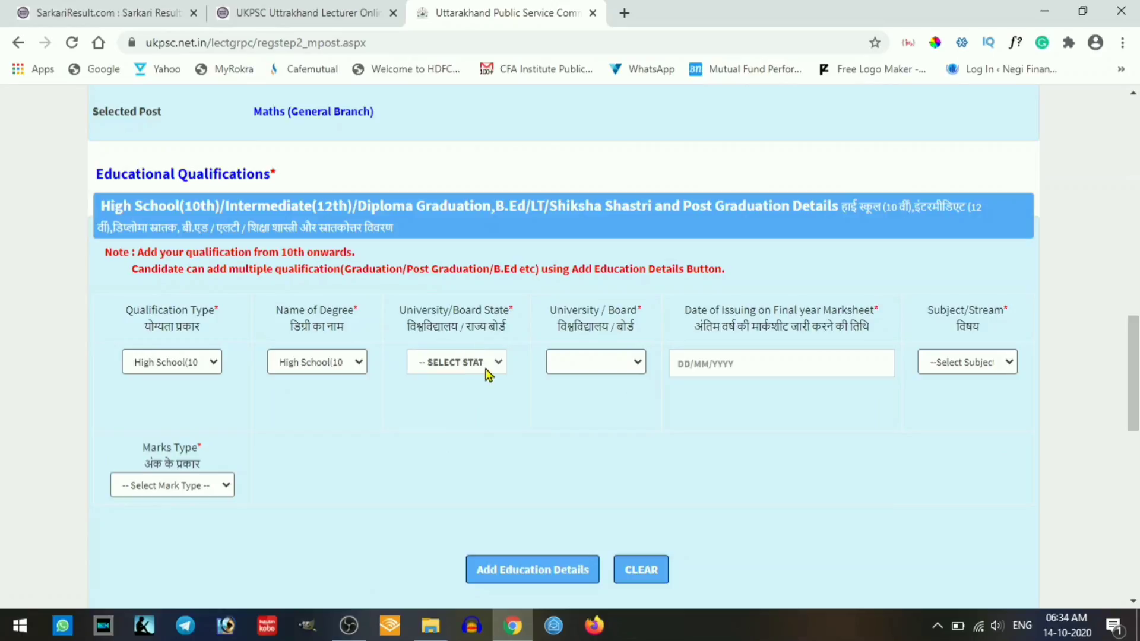
left_click(492, 370)
scroll(484, 329, "down", 5)
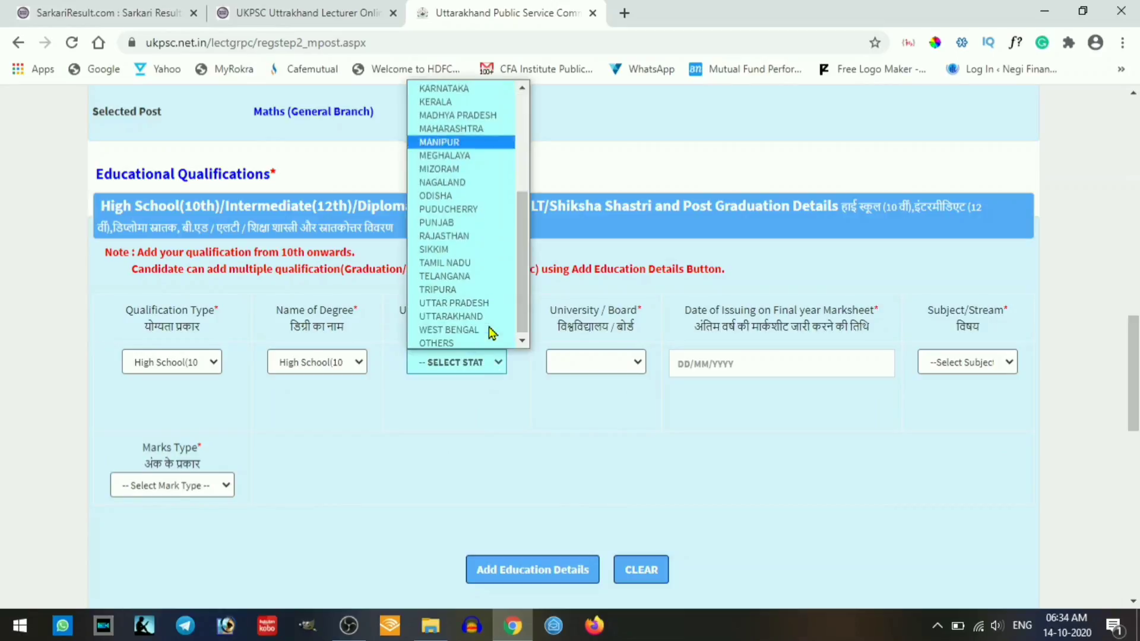
left_click(484, 327)
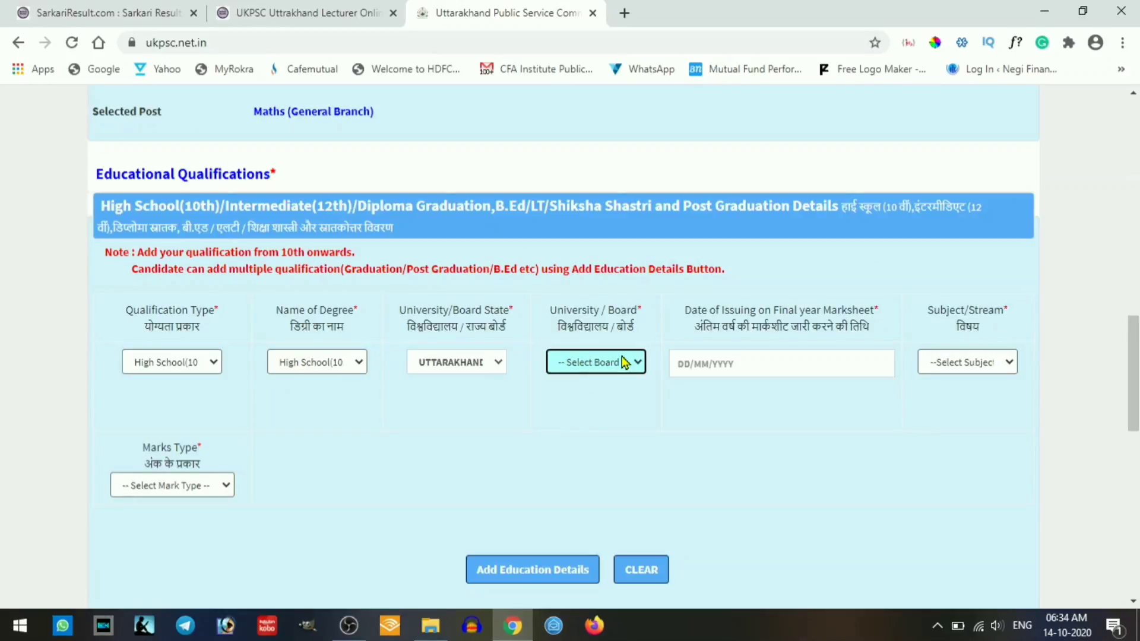
left_click(624, 362)
scroll(636, 279, "down", 5)
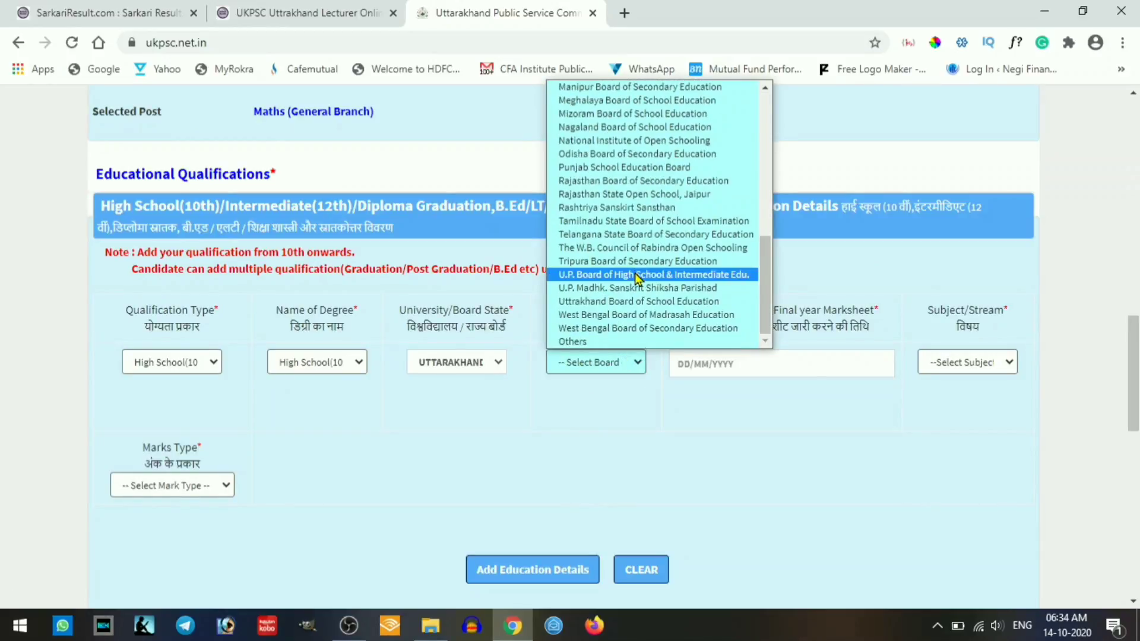
left_click(641, 302)
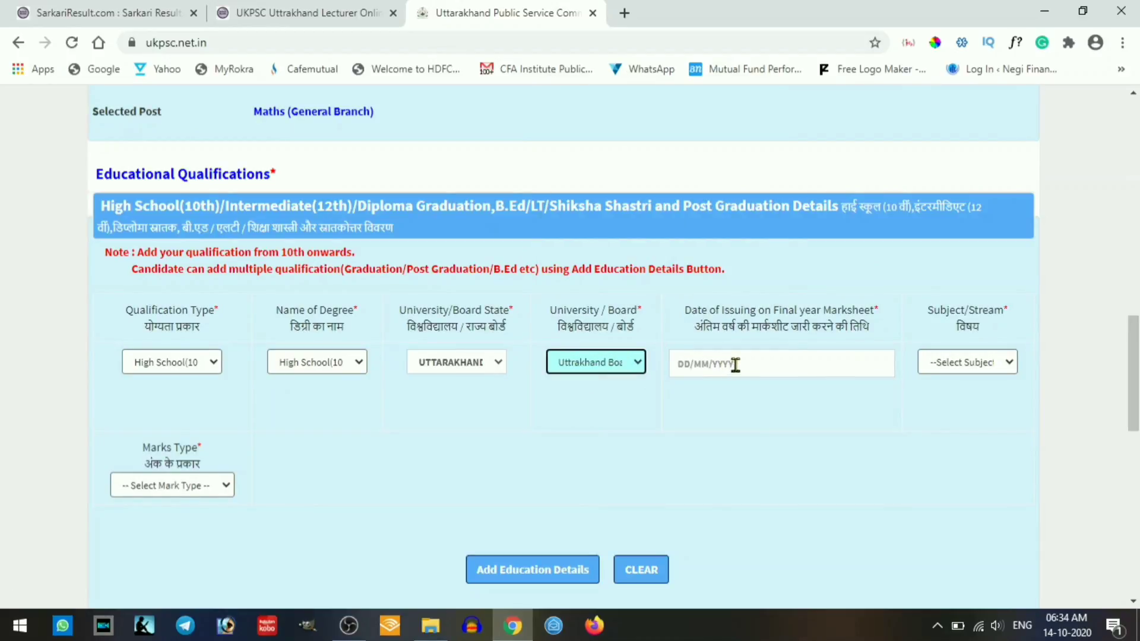
left_click(735, 364)
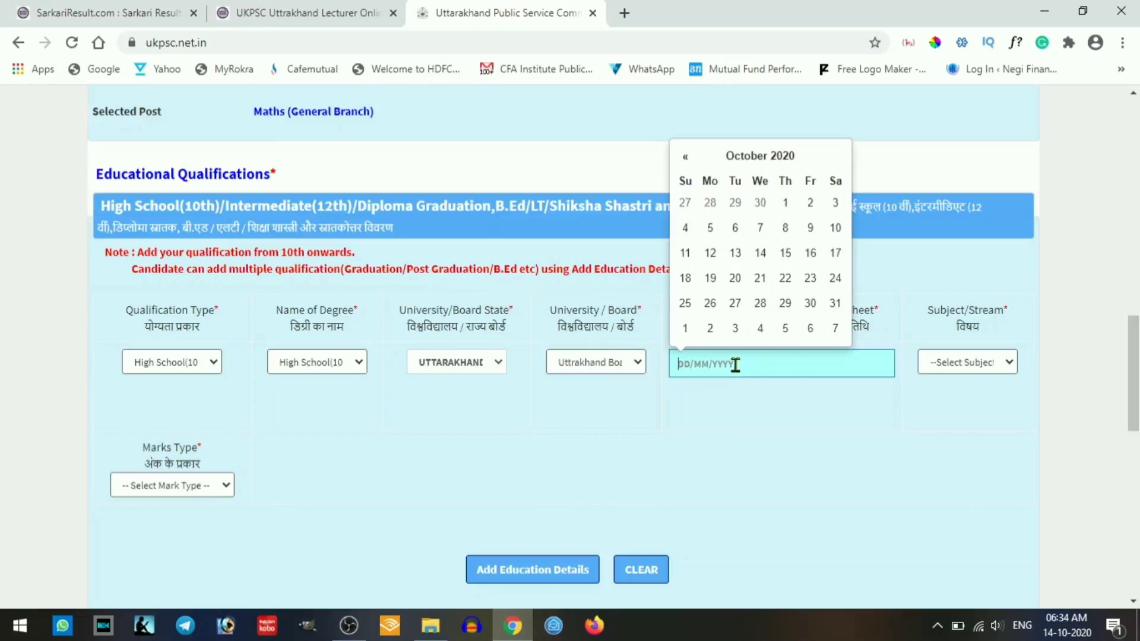
type("27/06")
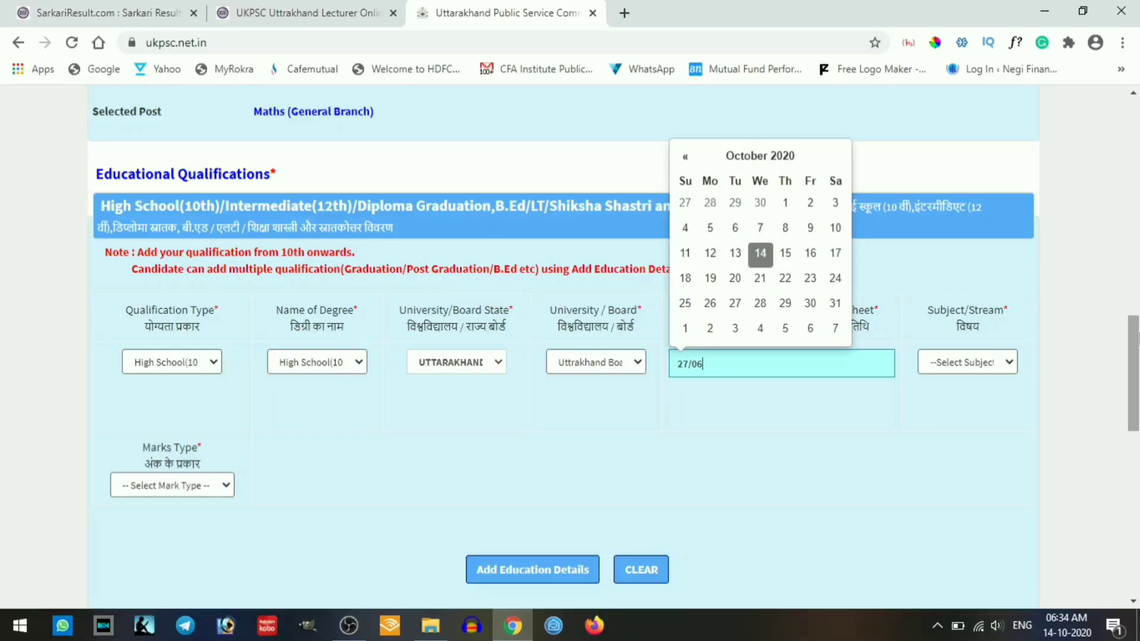
type("/2010")
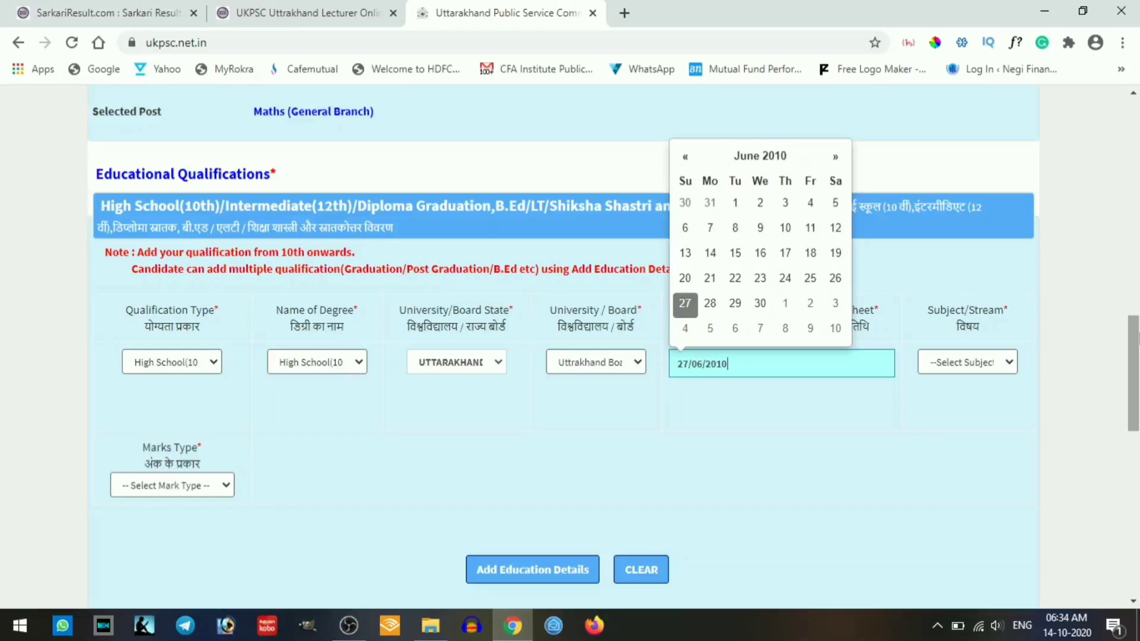
- Set High School Subjects and marks 350 of 600, then add the High School record
left_click(995, 362)
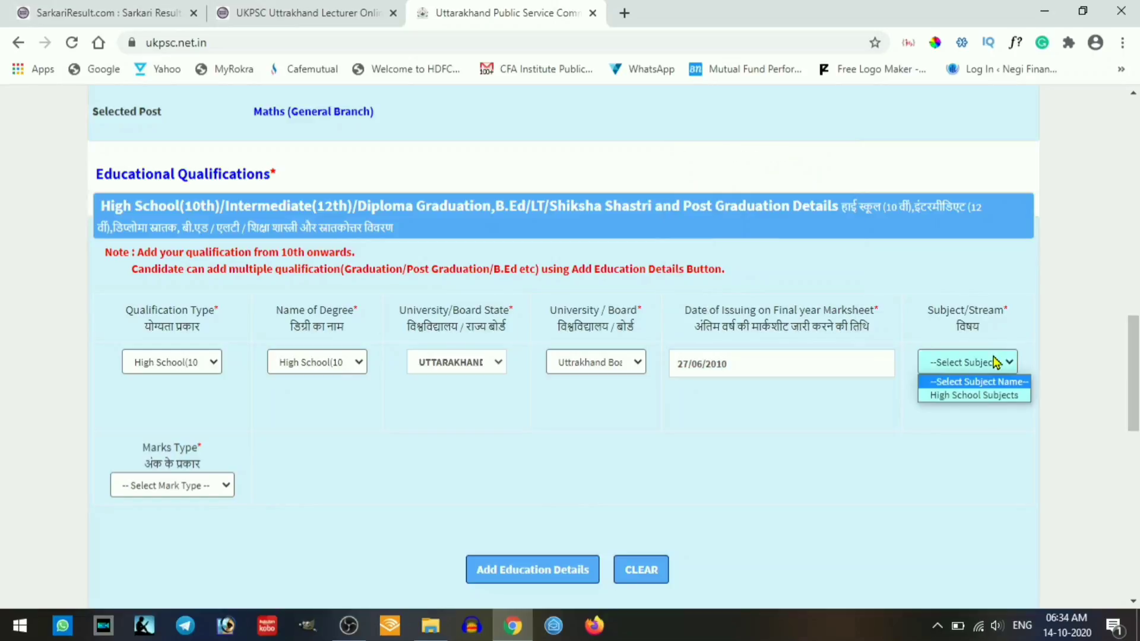
left_click(983, 395)
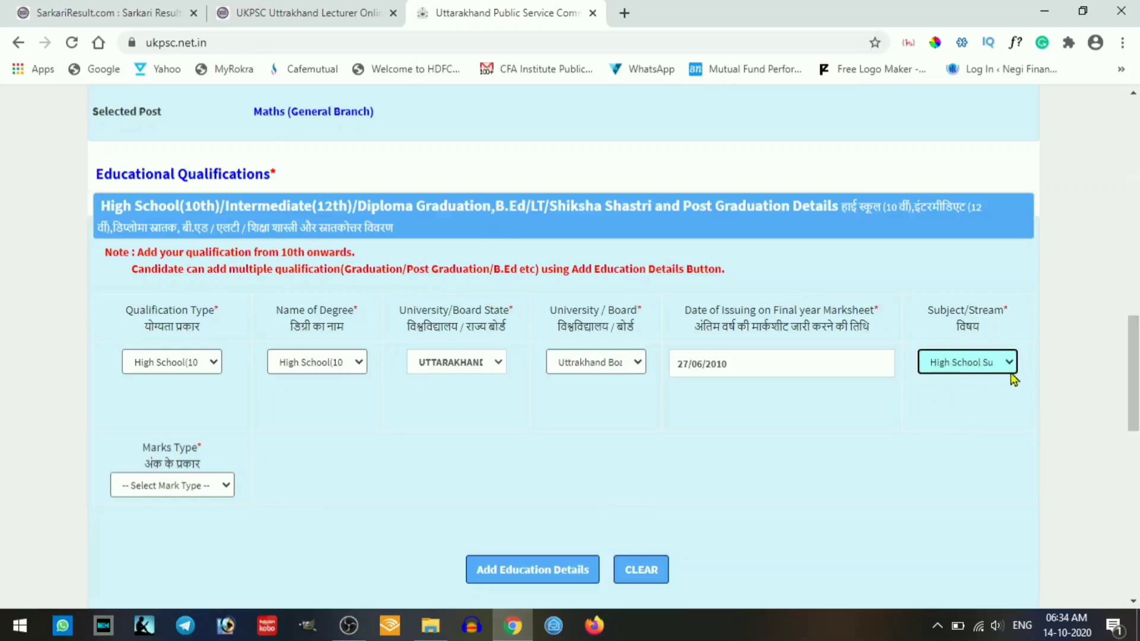
left_click(200, 486)
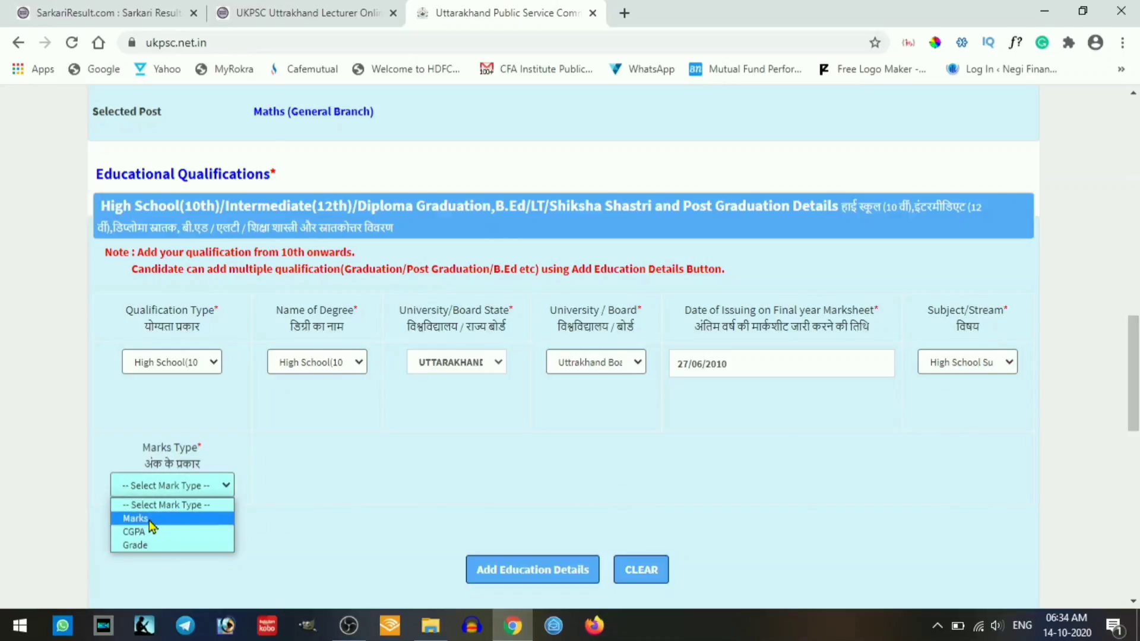
left_click(148, 520)
left_click(351, 494)
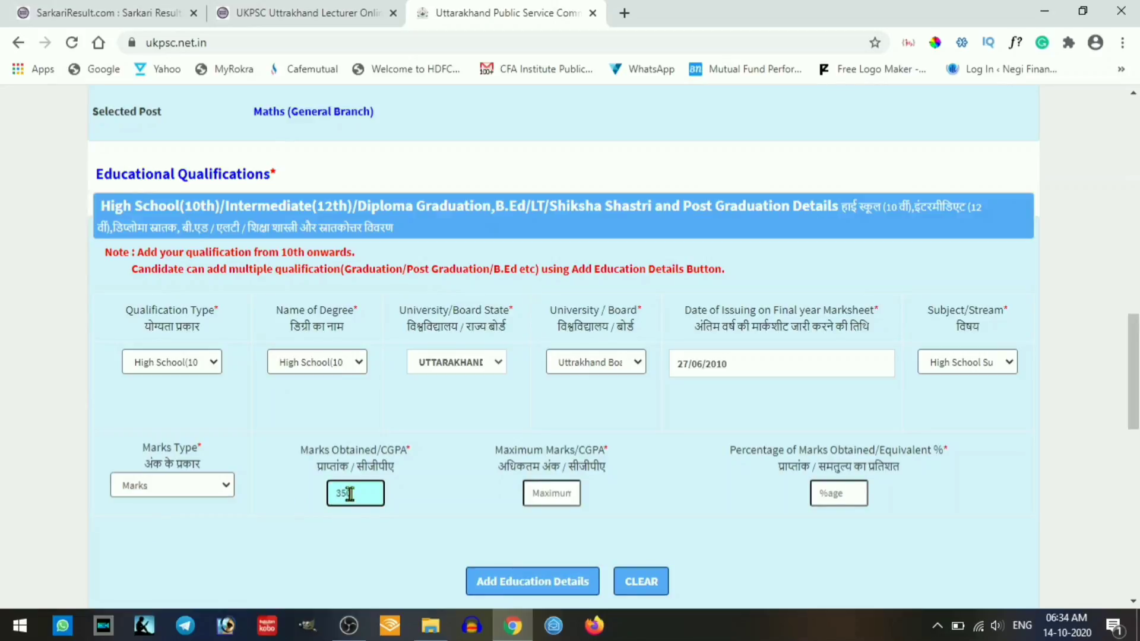
key("Tab")
type("600")
key("Tab")
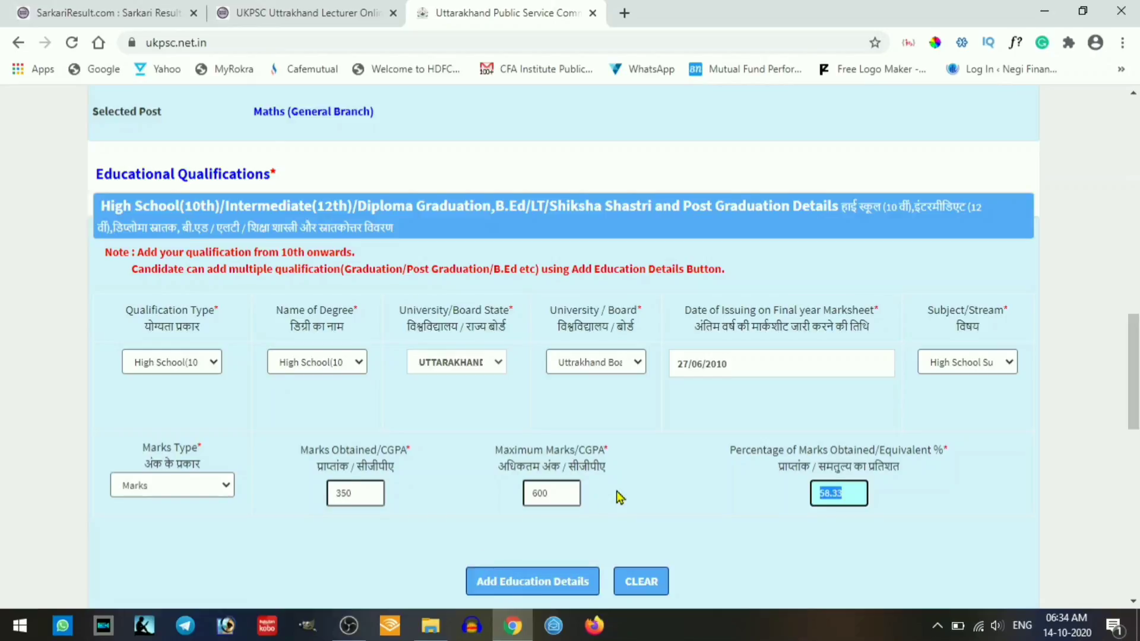
scroll(617, 498, "down", 2)
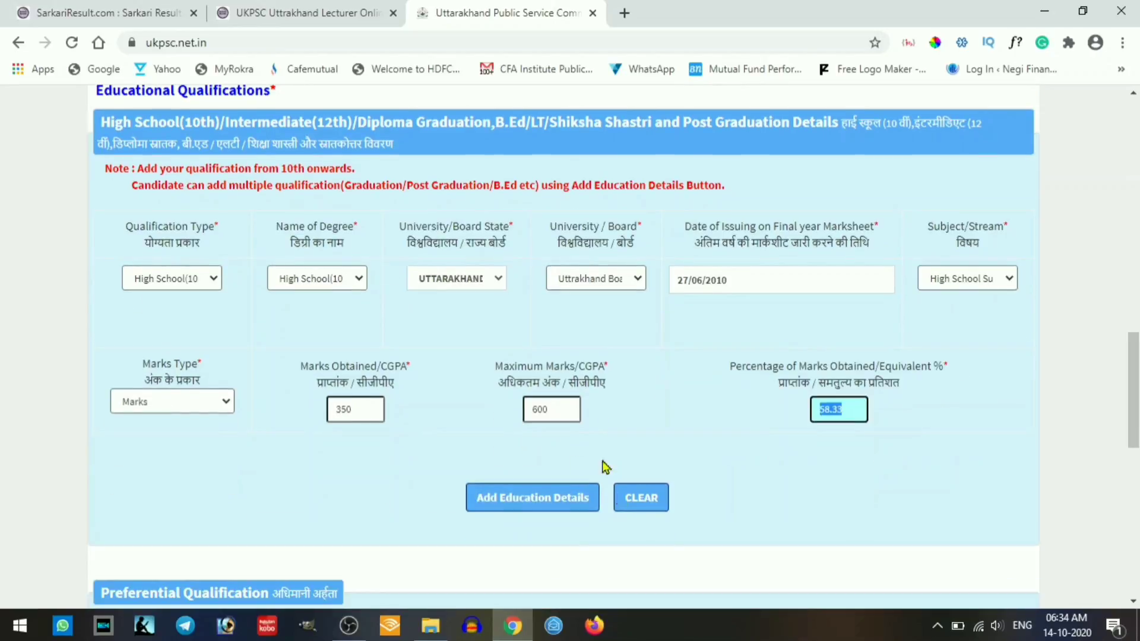
left_click(533, 505)
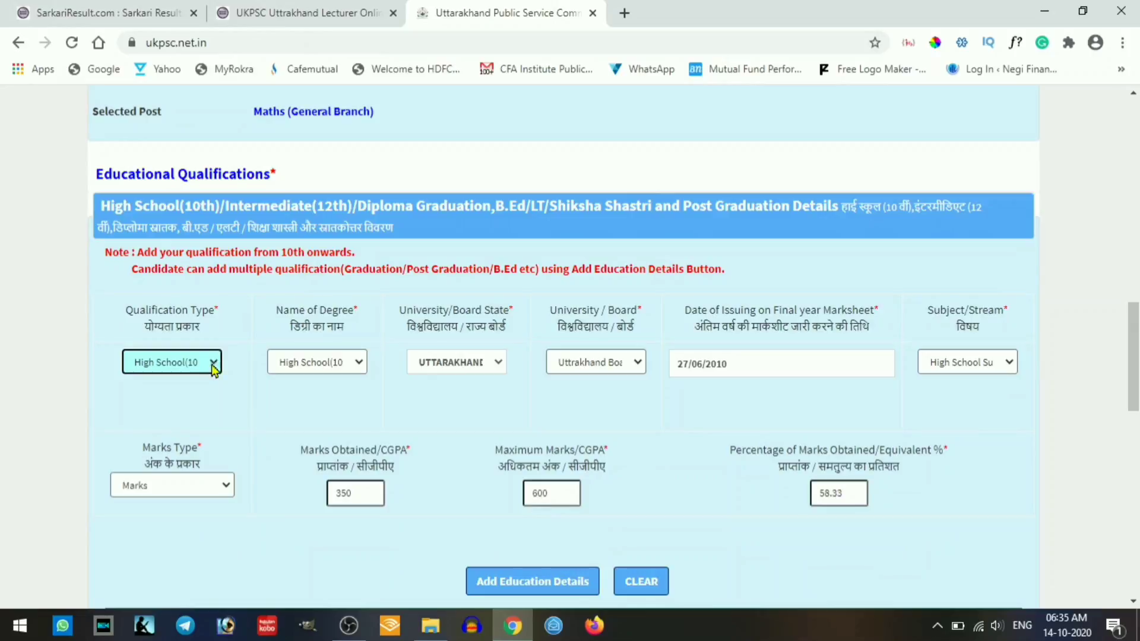
- Enter Intermediate(12th) from Uttrakhand Board of School Education (UTTARAKHAND), marksheet dated 26/06/2012
left_click(214, 362)
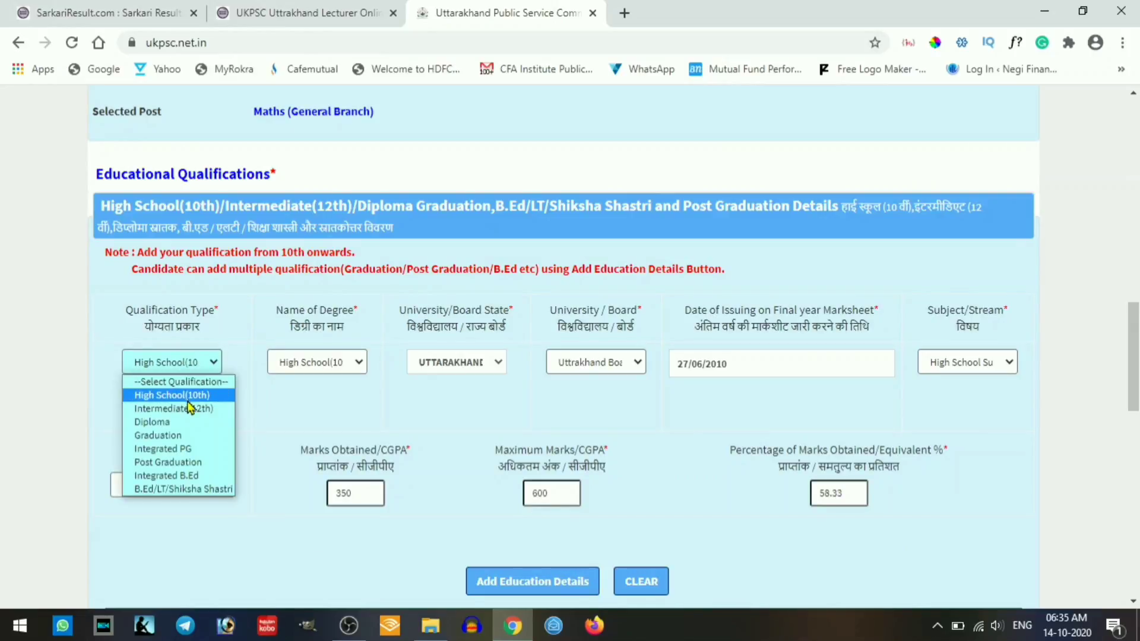
left_click(189, 409)
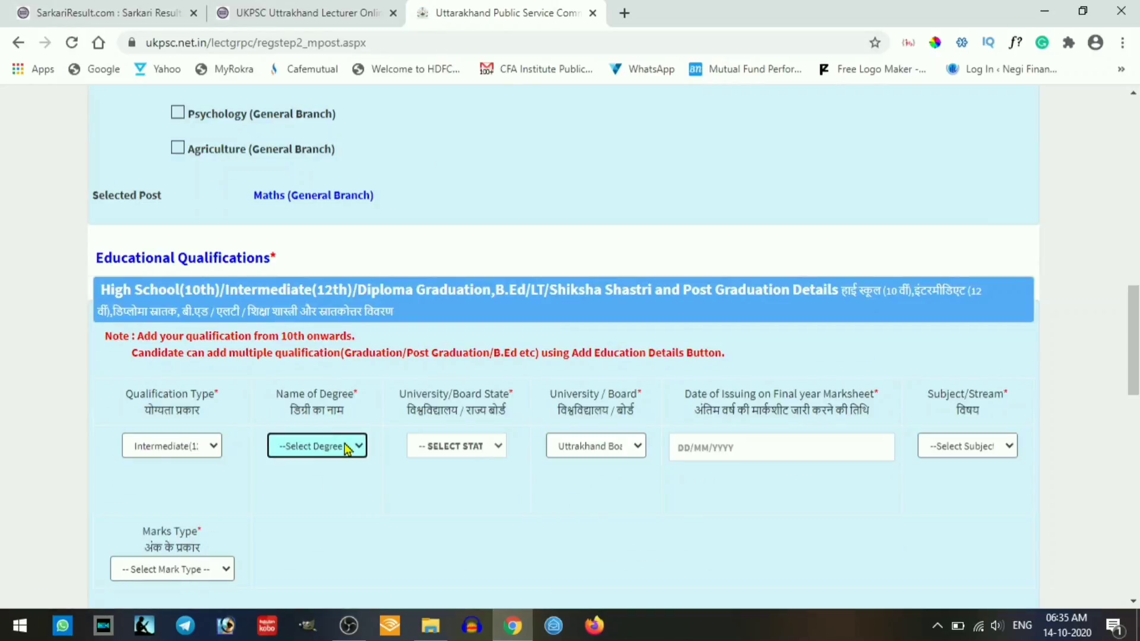
left_click(354, 447)
left_click(338, 477)
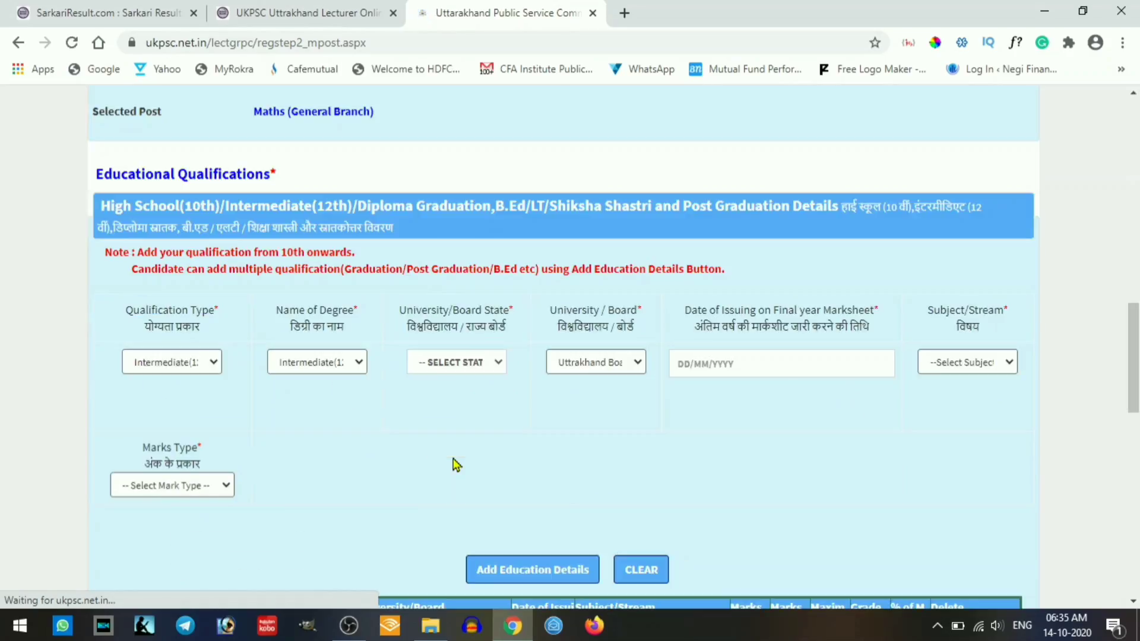
left_click(486, 363)
scroll(482, 292, "down", 1)
scroll(482, 292, "down", 5)
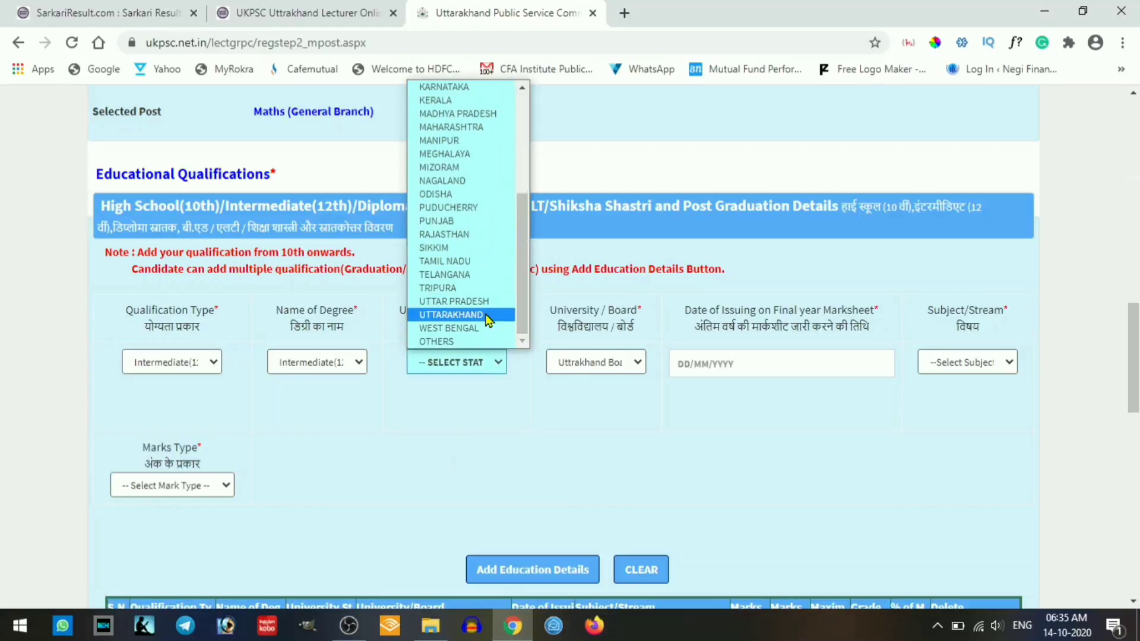
left_click(484, 319)
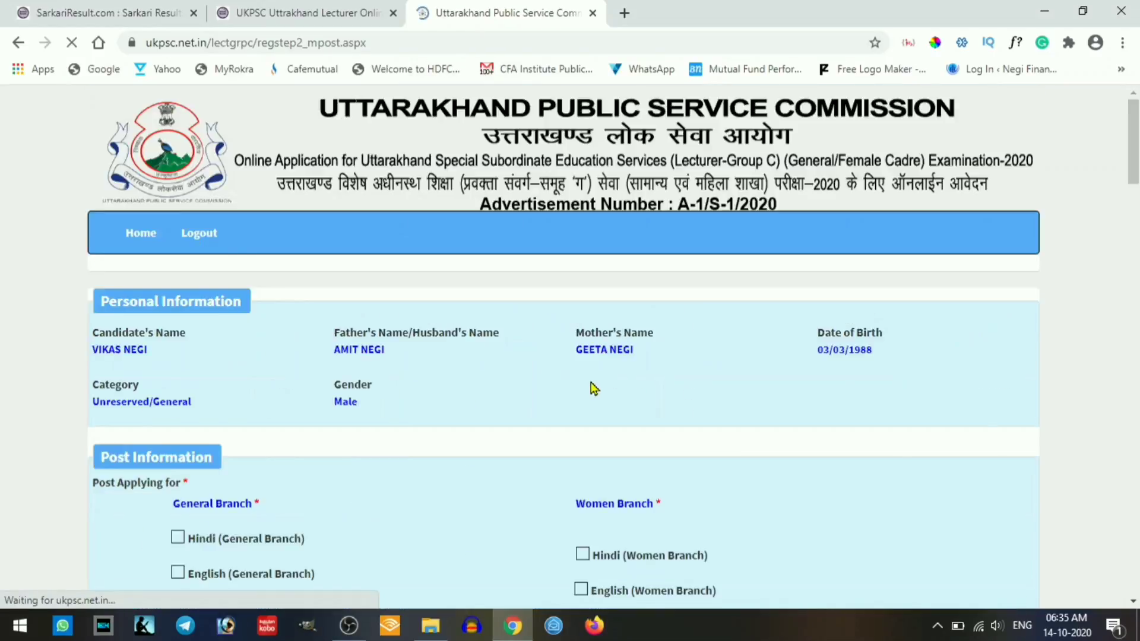
left_click(628, 447)
scroll(629, 403, "down", 9)
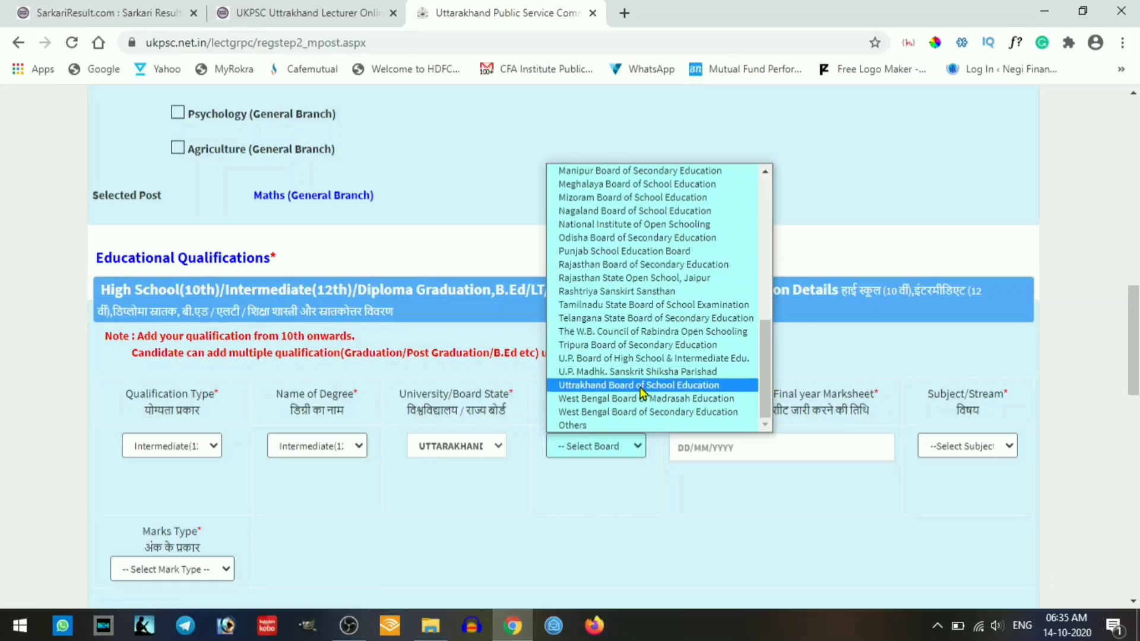
left_click(641, 385)
left_click(760, 444)
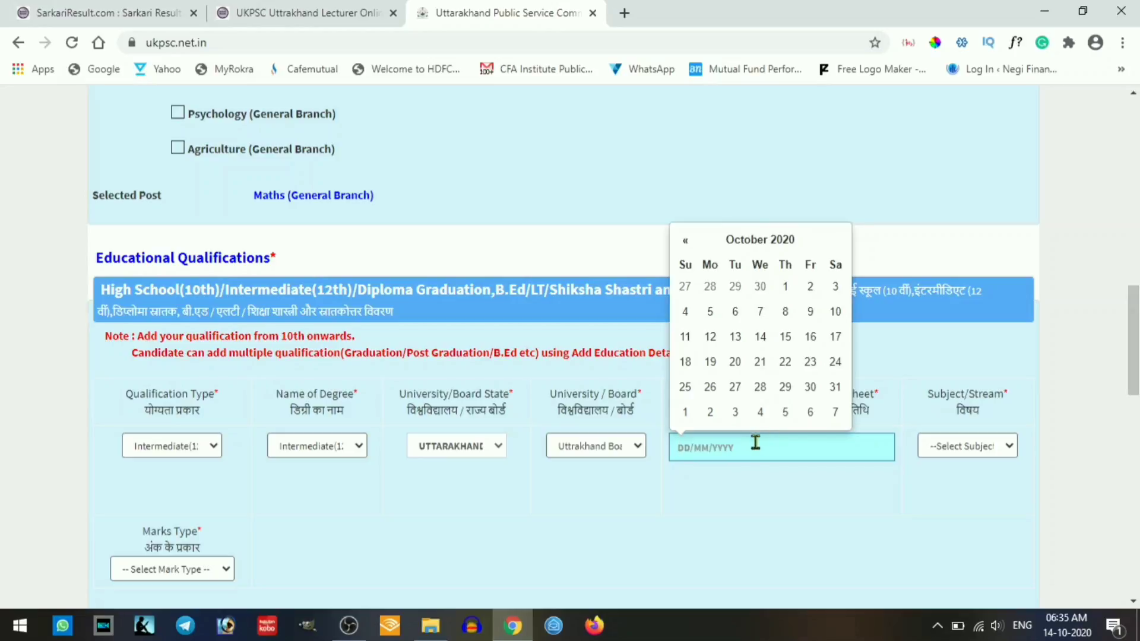
type("26")
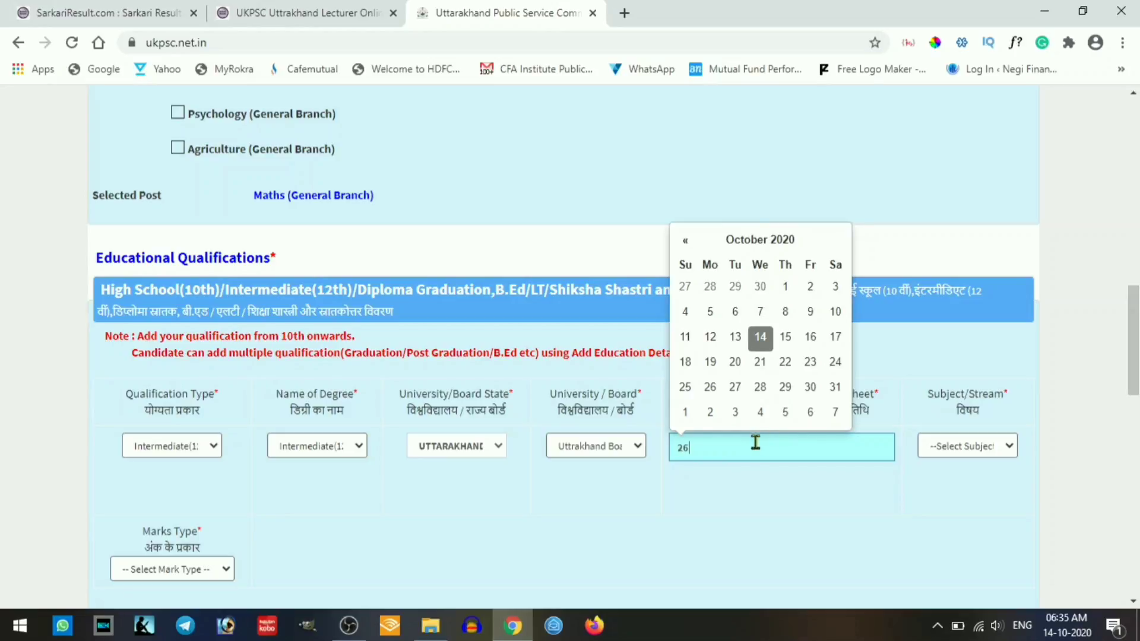
type("/06/2012")
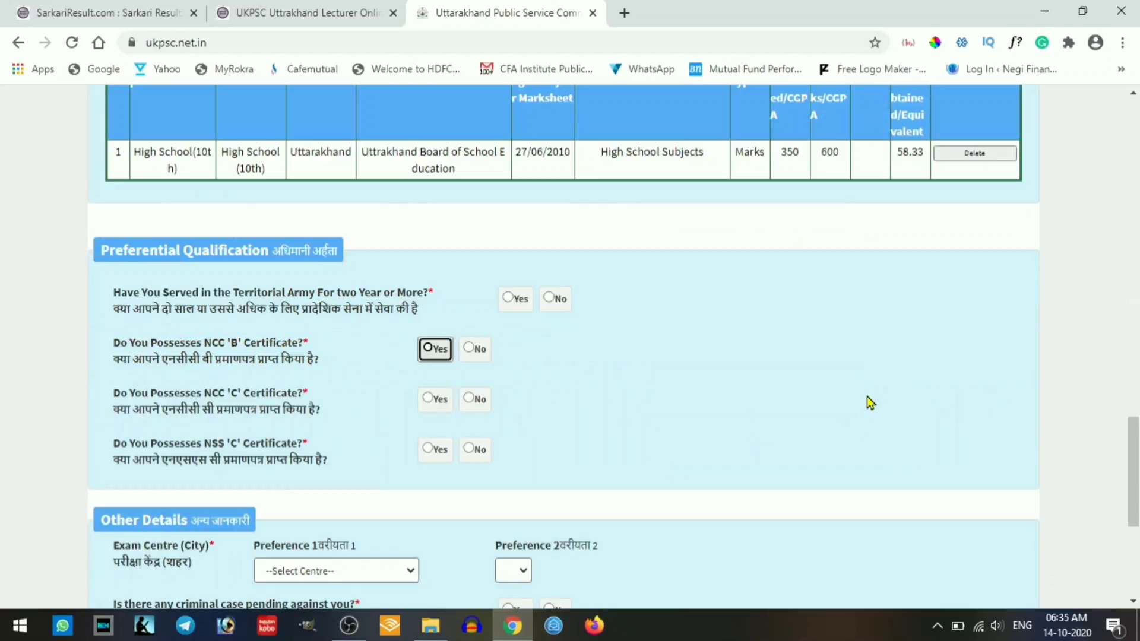
- Set stream to Science and marks 350 of 500 (70.00%), then add the Intermediate row
scroll(869, 403, "up", 8)
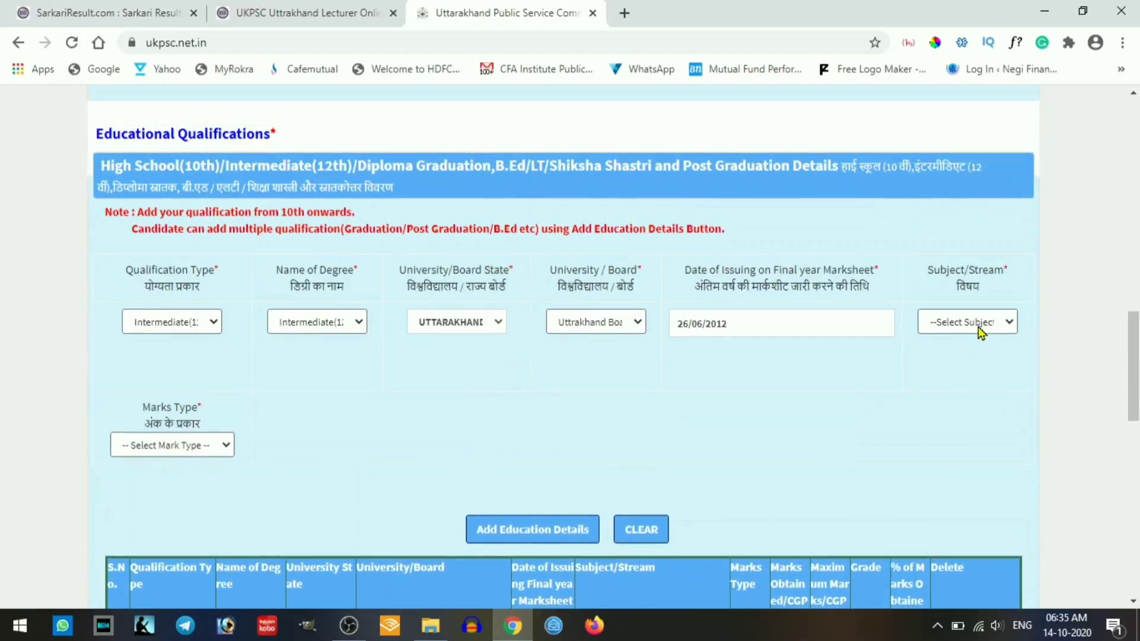
left_click(980, 326)
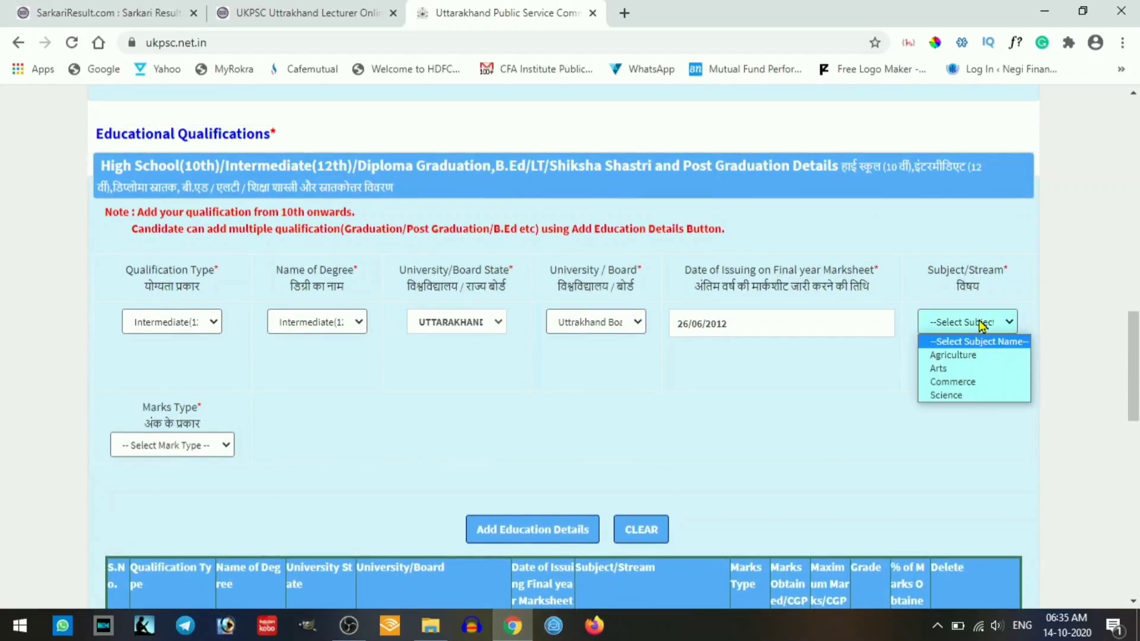
left_click(966, 394)
left_click(196, 447)
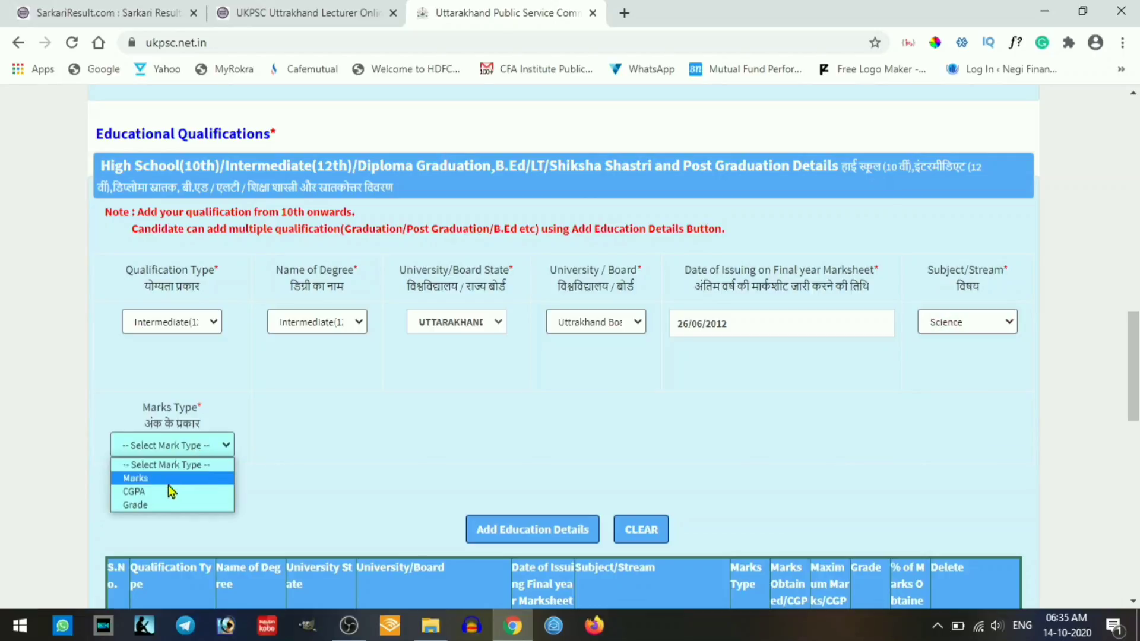
left_click(158, 479)
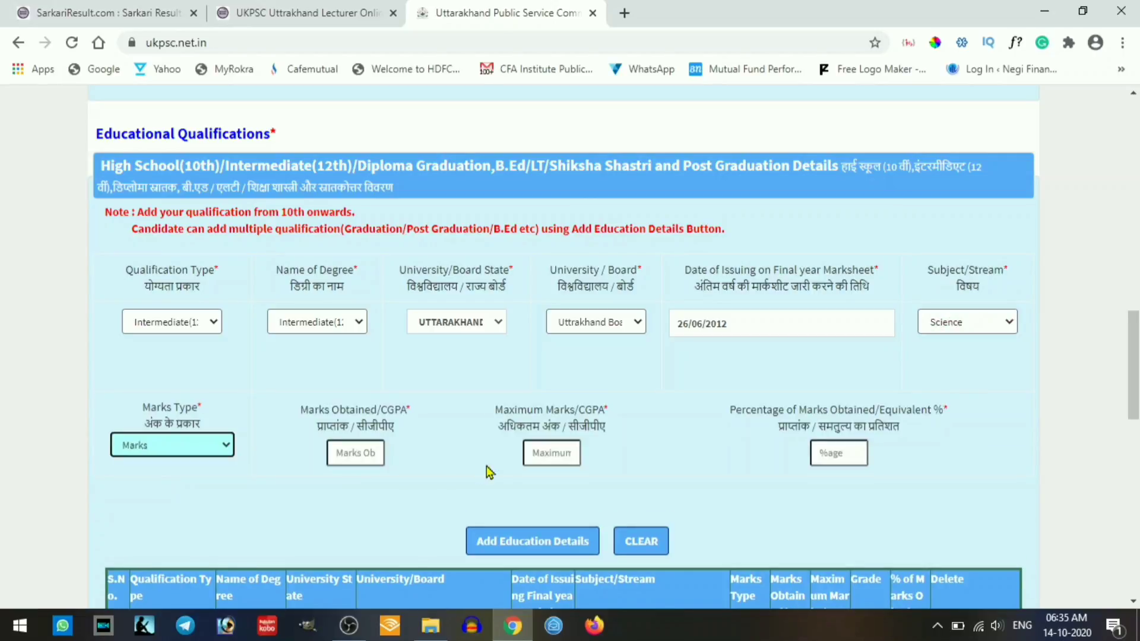
left_click(355, 454)
type("350")
key("Tab")
type("6")
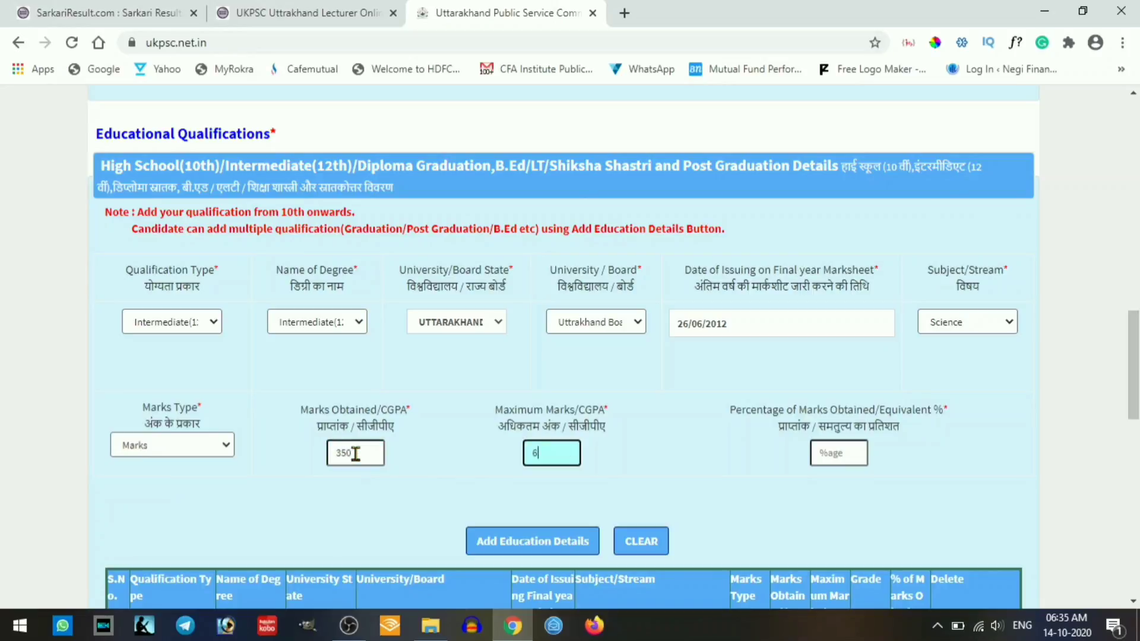
key("Tab")
key("shift+Tab")
type("500")
key("Tab")
left_click(540, 546)
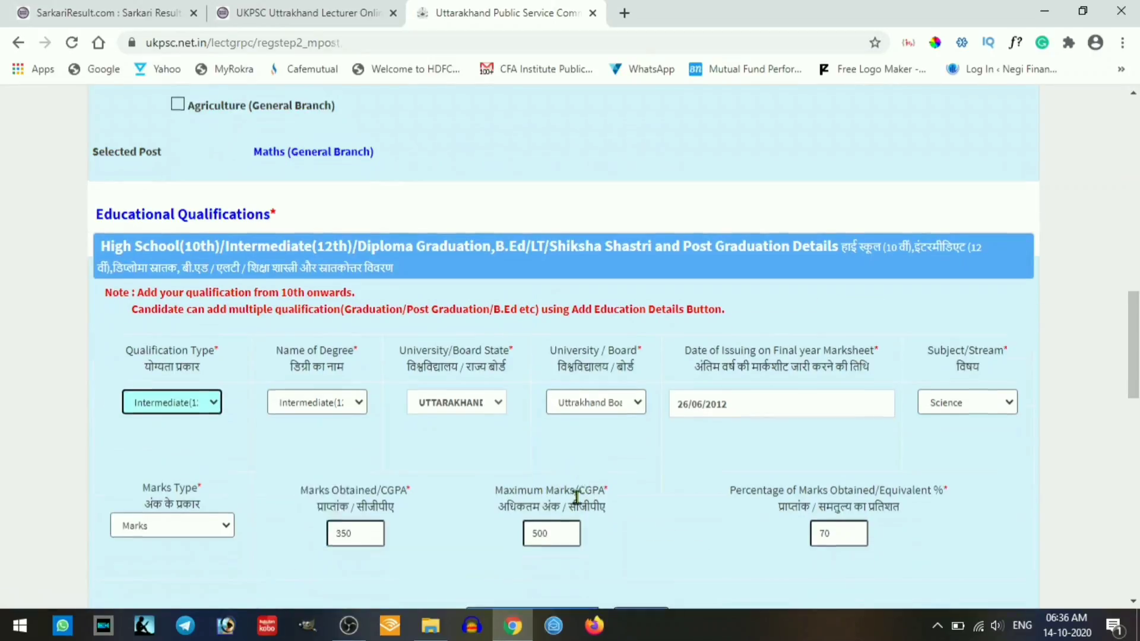
scroll(576, 497, "down", 5)
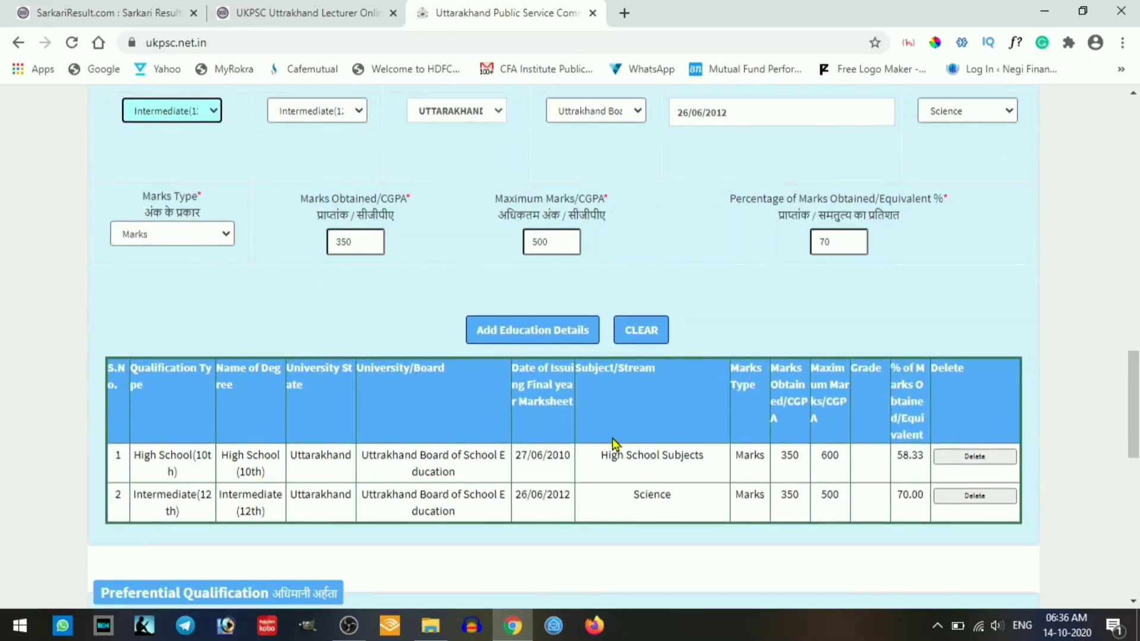
scroll(611, 438, "up", 3)
- Enter Graduation, Bachelor of Science from Hemwati Nandan Bahuguna Garhwal University, Uttarakhand, dated 25/06/2015
left_click(212, 278)
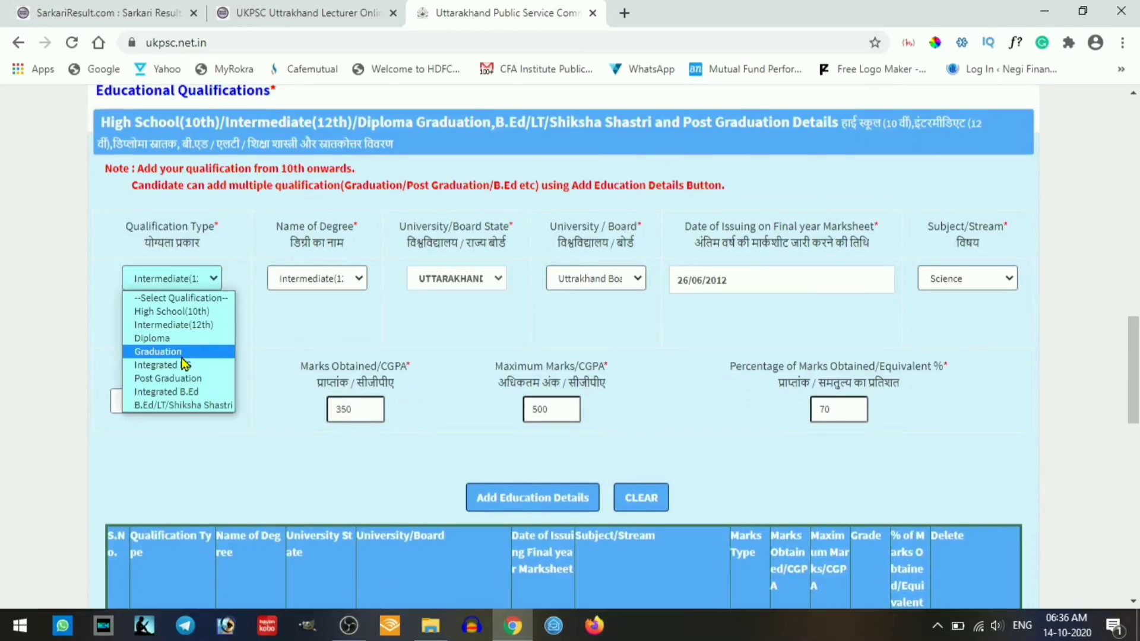
left_click(182, 353)
left_click(333, 362)
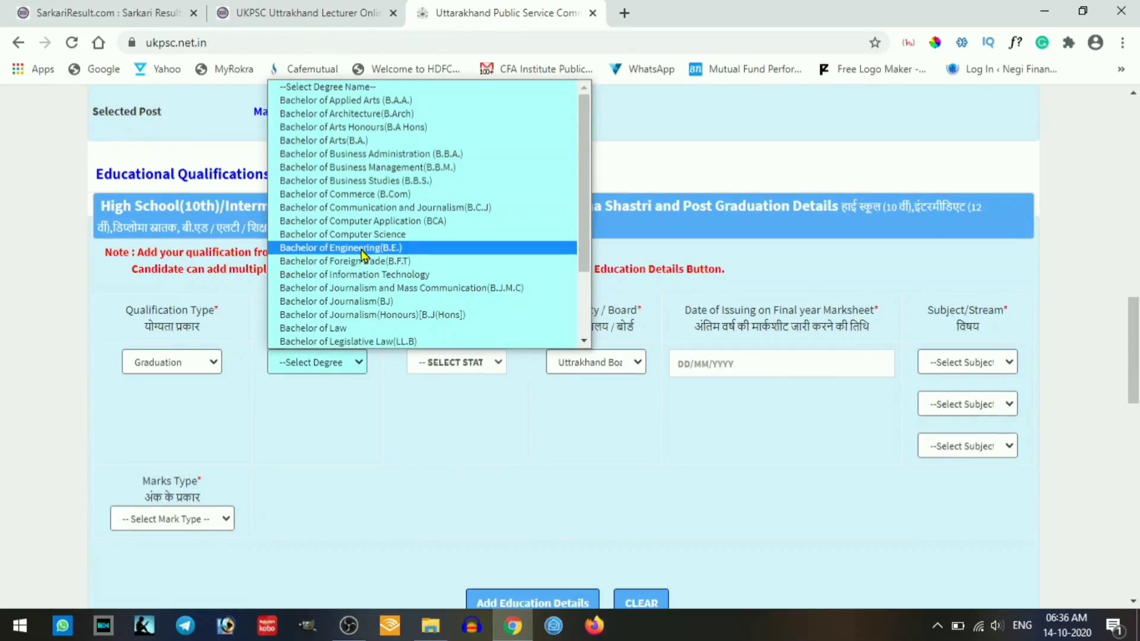
scroll(363, 255, "down", 3)
left_click(357, 340)
left_click(463, 363)
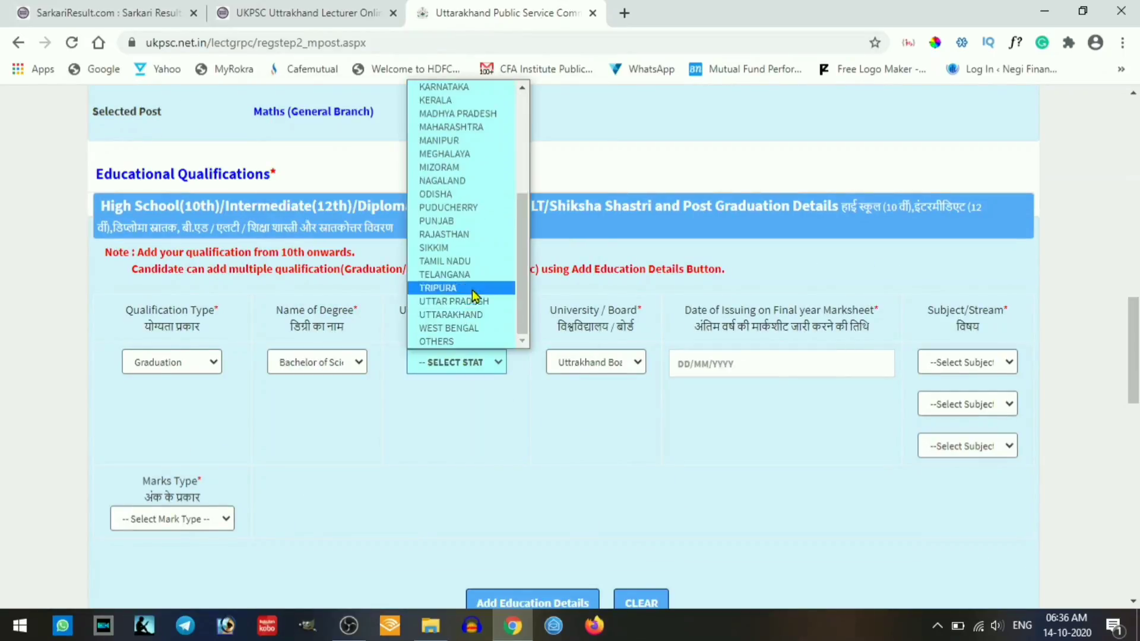
left_click(451, 314)
left_click(595, 445)
left_click(594, 309)
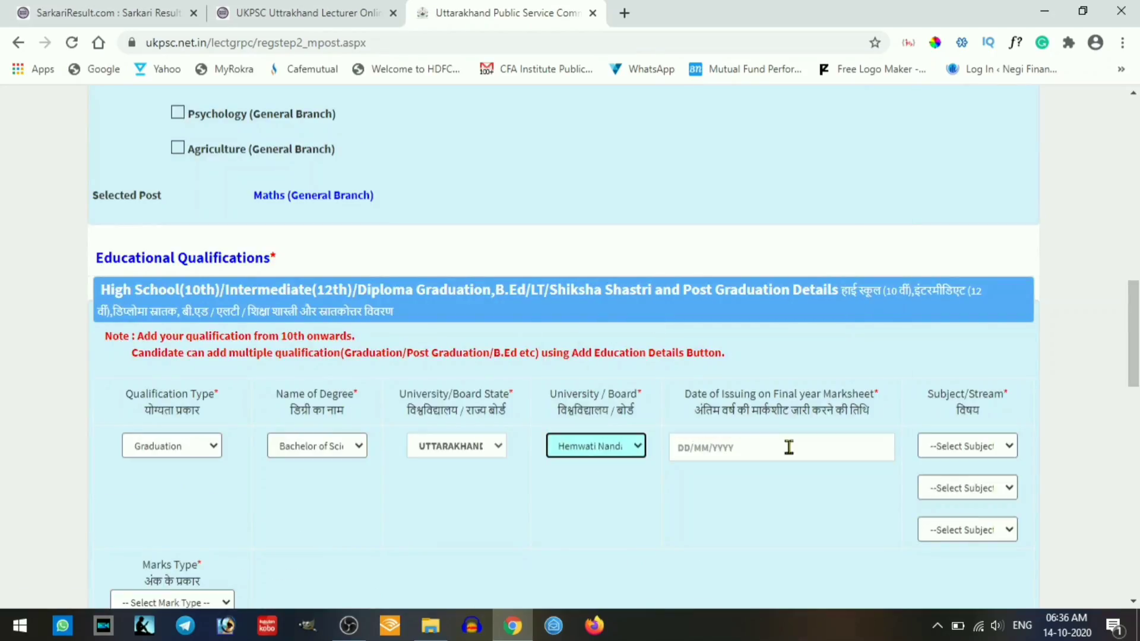
left_click(788, 447)
type("25/06/2015")
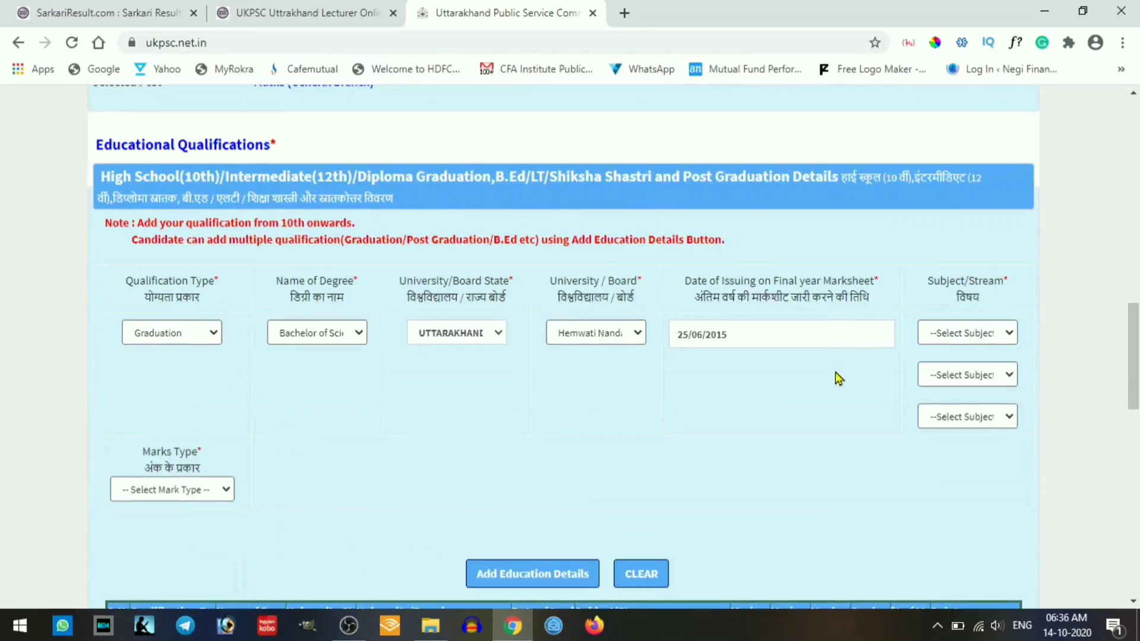
- Set subjects Physics, Chemistry, Mathematics and marks 800 of 1350, then add the Graduation row
left_click(967, 331)
left_click(962, 261)
left_click(967, 375)
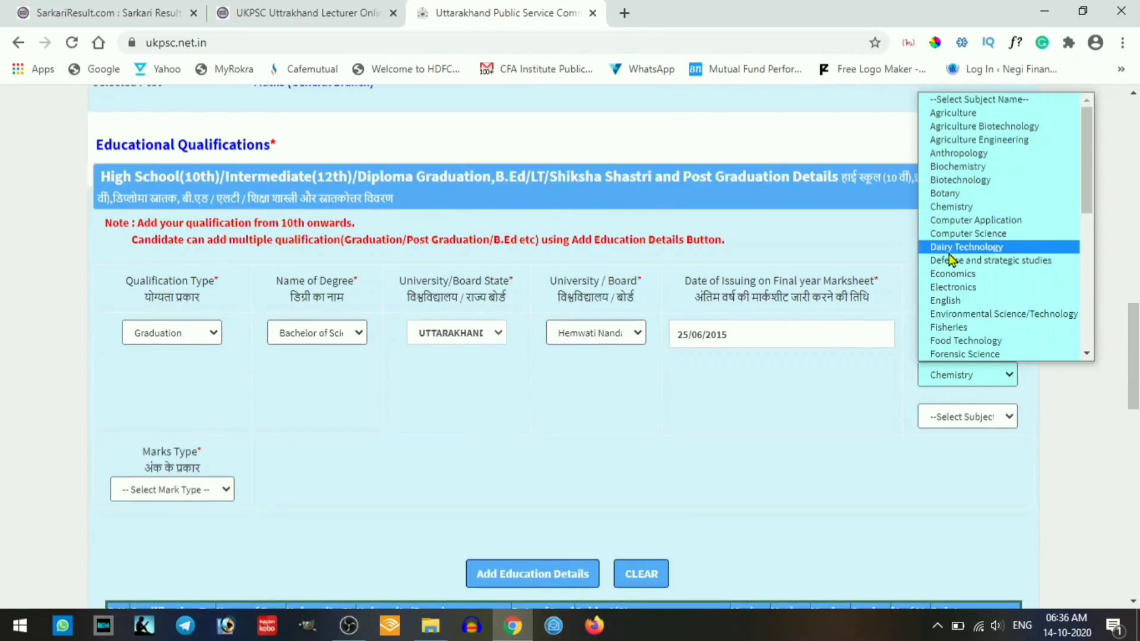
left_click(951, 207)
left_click(990, 419)
key("m")
left_click(984, 396)
left_click(187, 493)
left_click(173, 525)
left_click(367, 503)
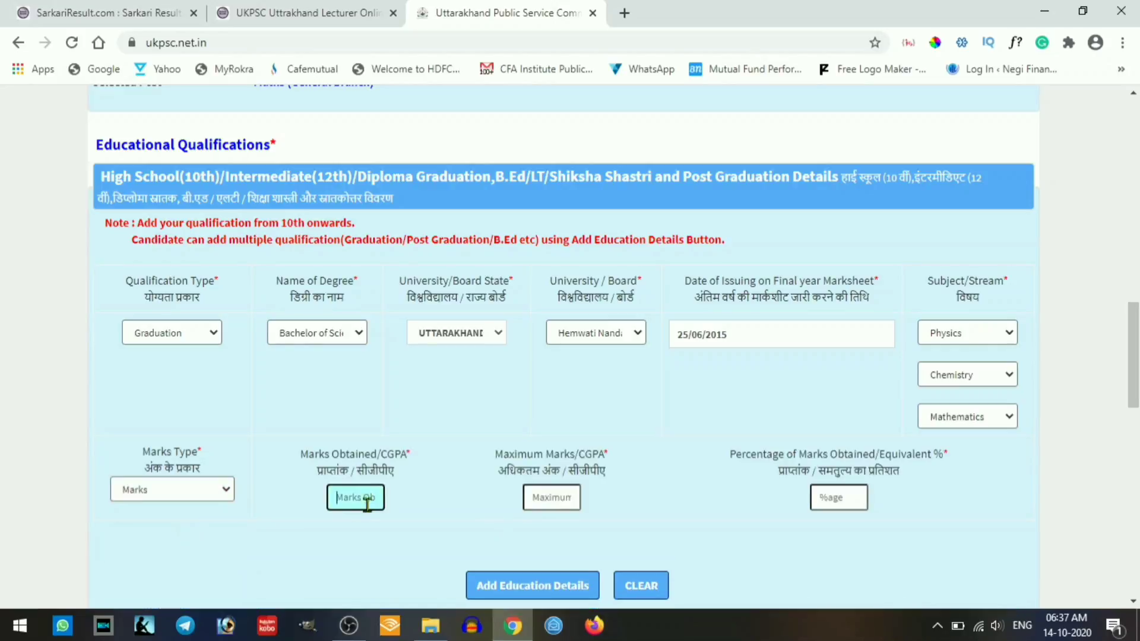
type("800")
key("Tab")
type("1350")
key("Tab")
scroll(369, 504, "down", 4)
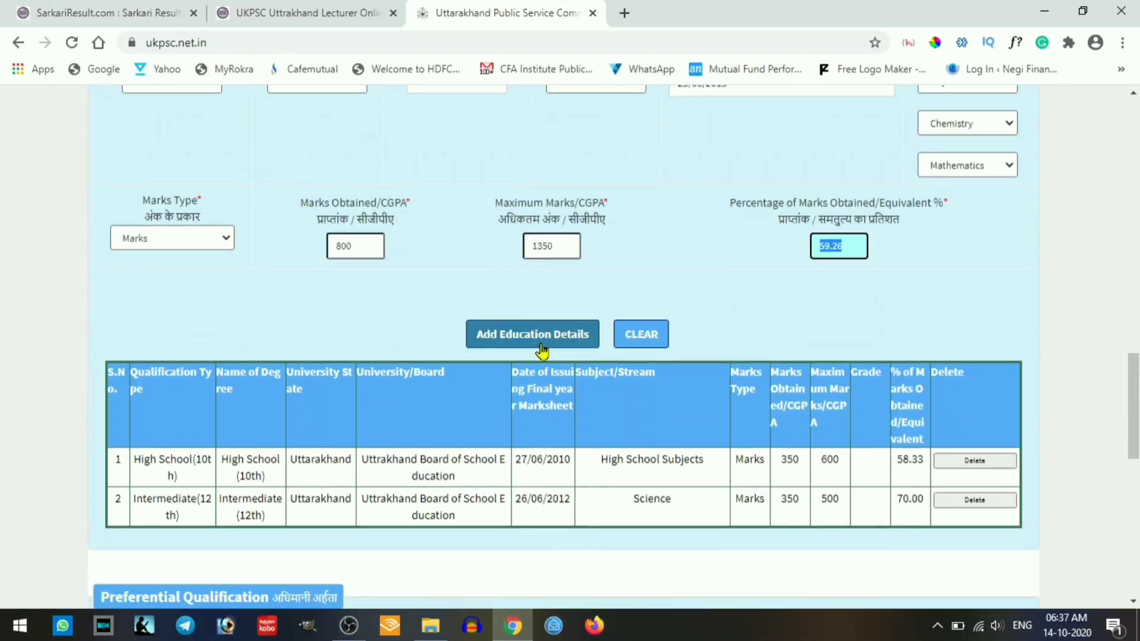
left_click(541, 351)
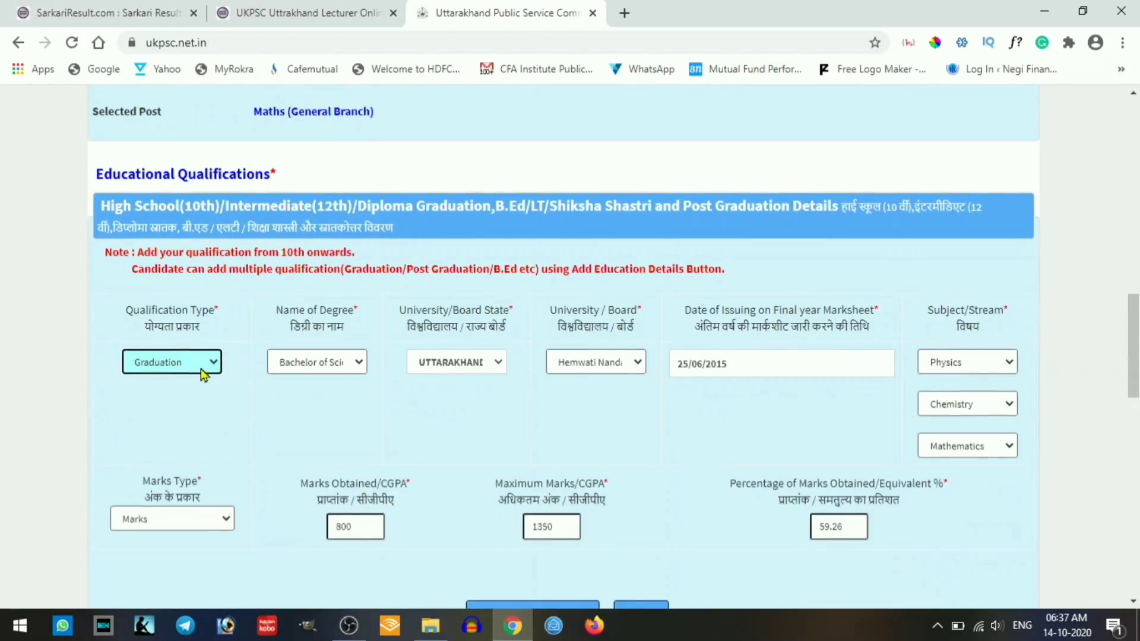
- Enter Post Graduation, Master of Science from Hemwati Nandan Bahuguna Garhwal University, dated 26/06/2017
left_click(202, 366)
left_click(172, 409)
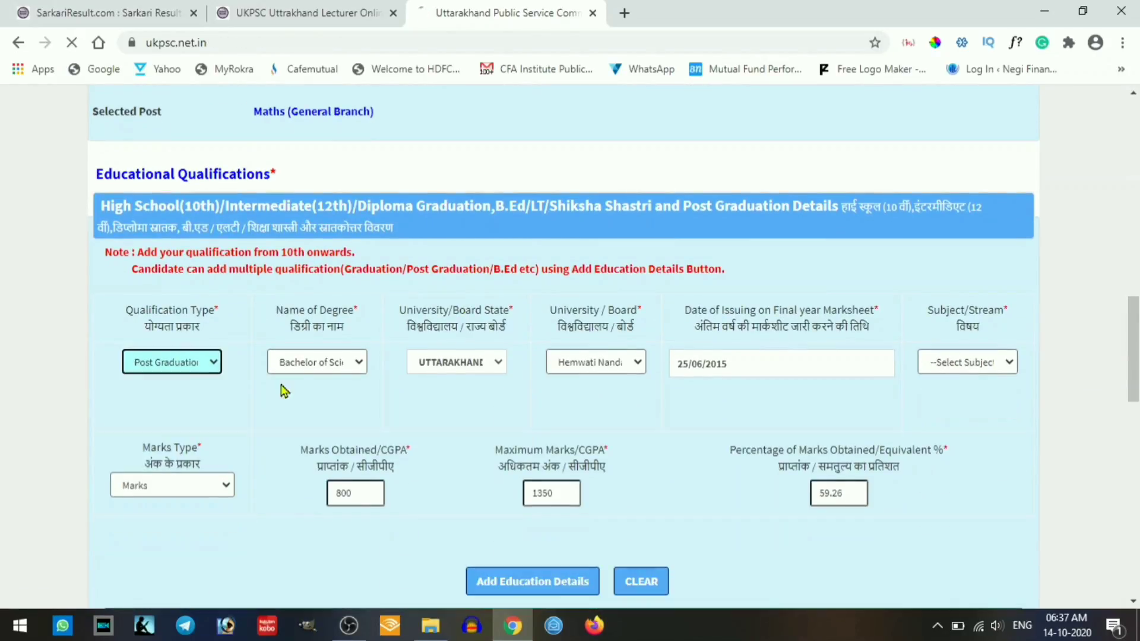
left_click(332, 363)
scroll(336, 380, "up", 1)
left_click(340, 451)
scroll(362, 409, "down", 3)
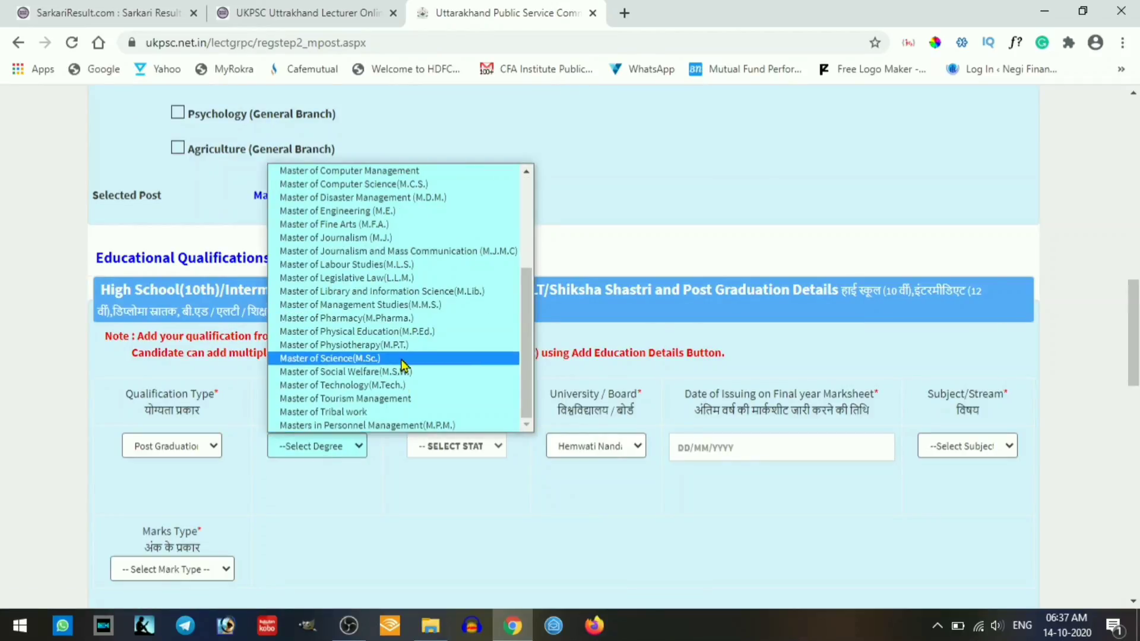
left_click(402, 359)
scroll(494, 451, "down", 1)
left_click(456, 362)
left_click(463, 310)
left_click(593, 445)
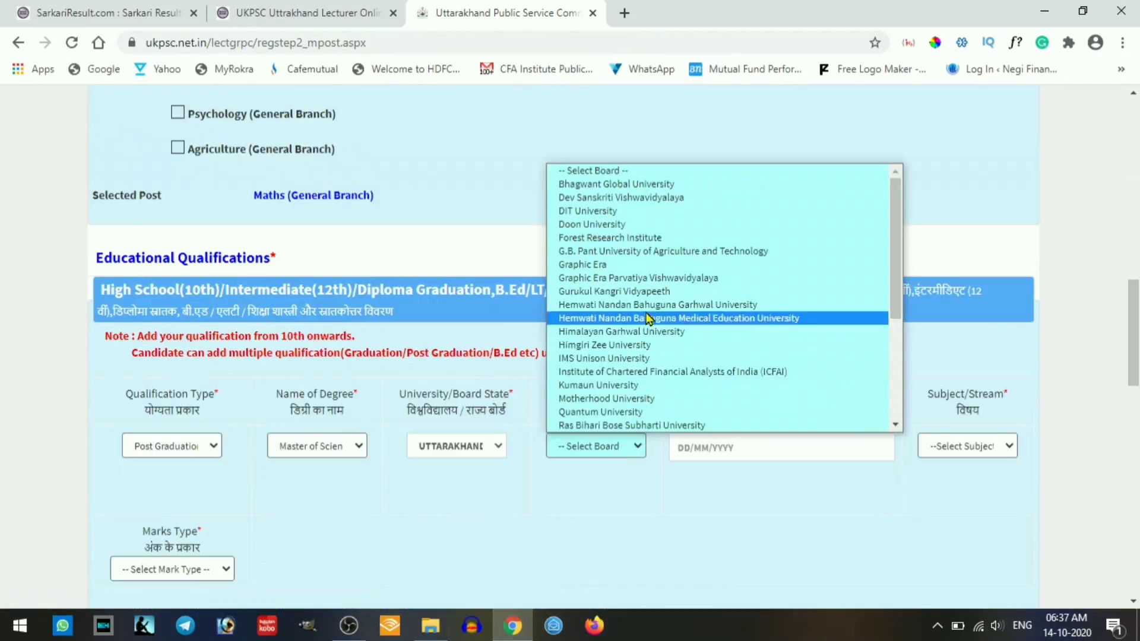
left_click(659, 319)
left_click(756, 448)
type("26/06/2017")
- Set subject Mathematics and marks 800 of 1350, then add the Post Graduation row
left_click(967, 446)
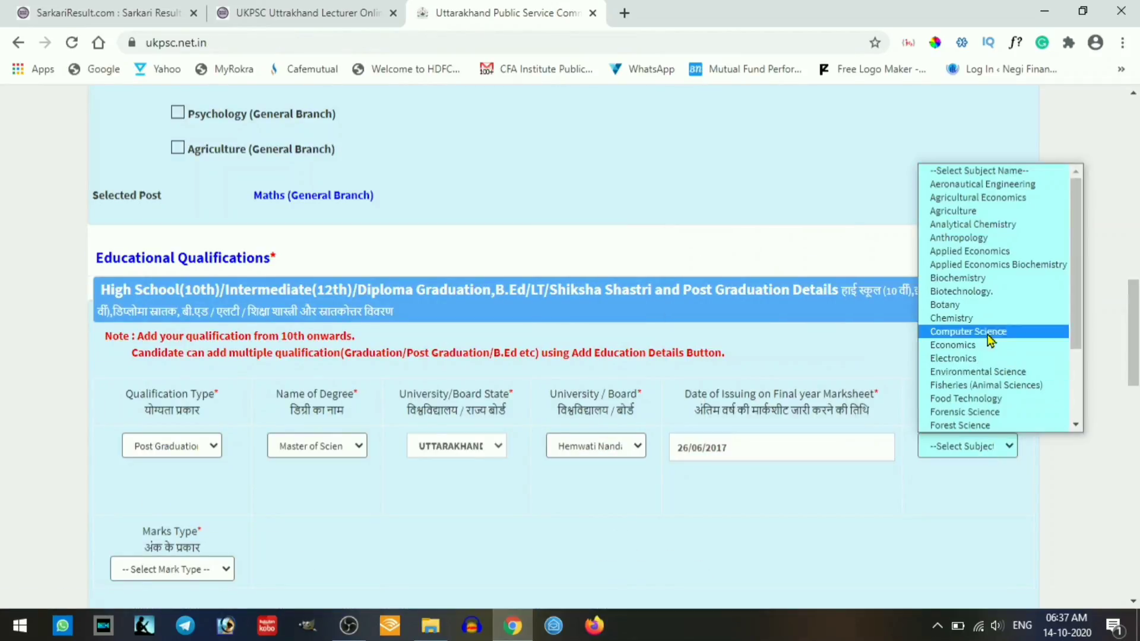
scroll(987, 332, "down", 2)
left_click(977, 412)
scroll(435, 490, "down", 1)
left_click(170, 486)
left_click(155, 518)
left_click(369, 492)
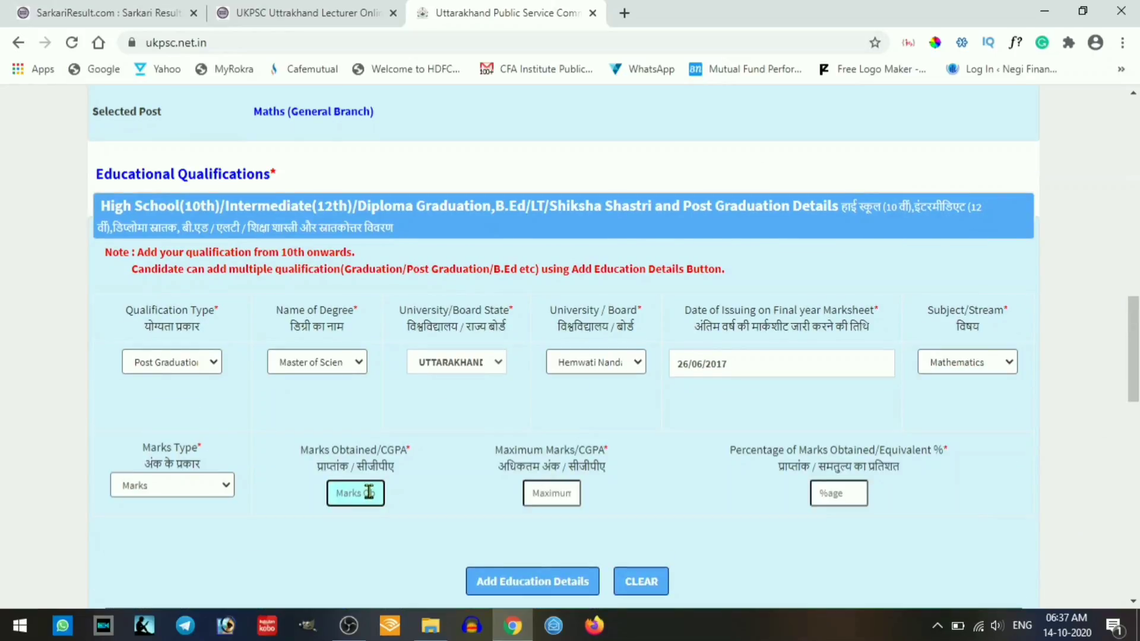
type("800")
key("Tab")
type("1350")
key("Tab")
left_click(532, 581)
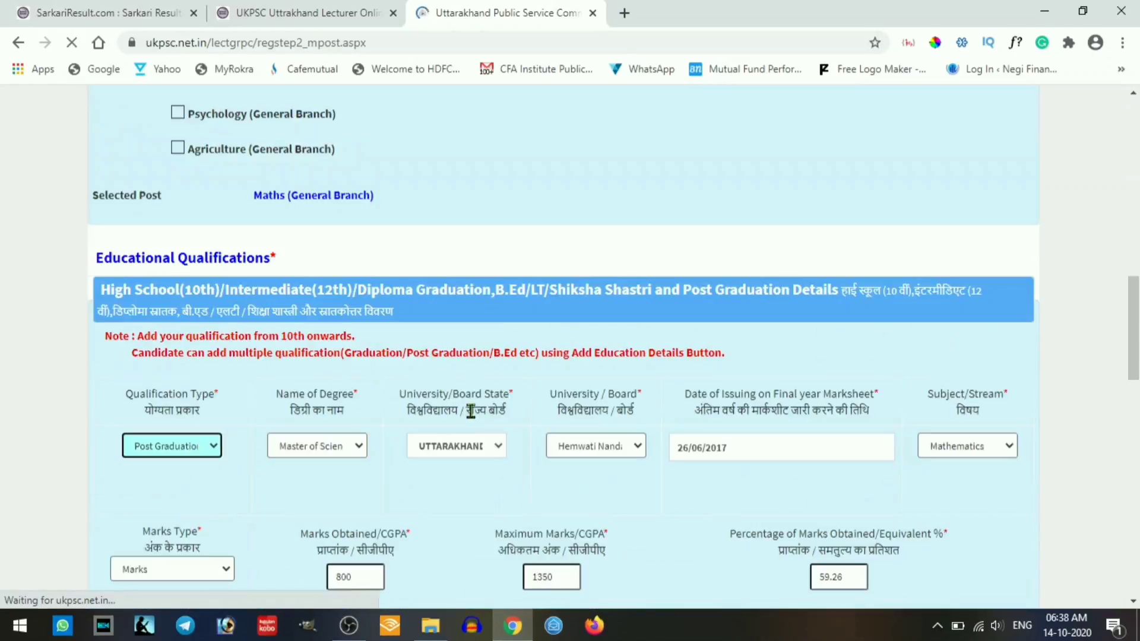
scroll(433, 445, "down", 3)
- Enter a B.Ed/LT/Shiksha Shastri qualification from Hemwati Nandan Bahuguna Garhwal University, Uttarakhand, dated 30/06/2019
left_click(211, 287)
left_click(183, 405)
scroll(279, 321, "down", 2)
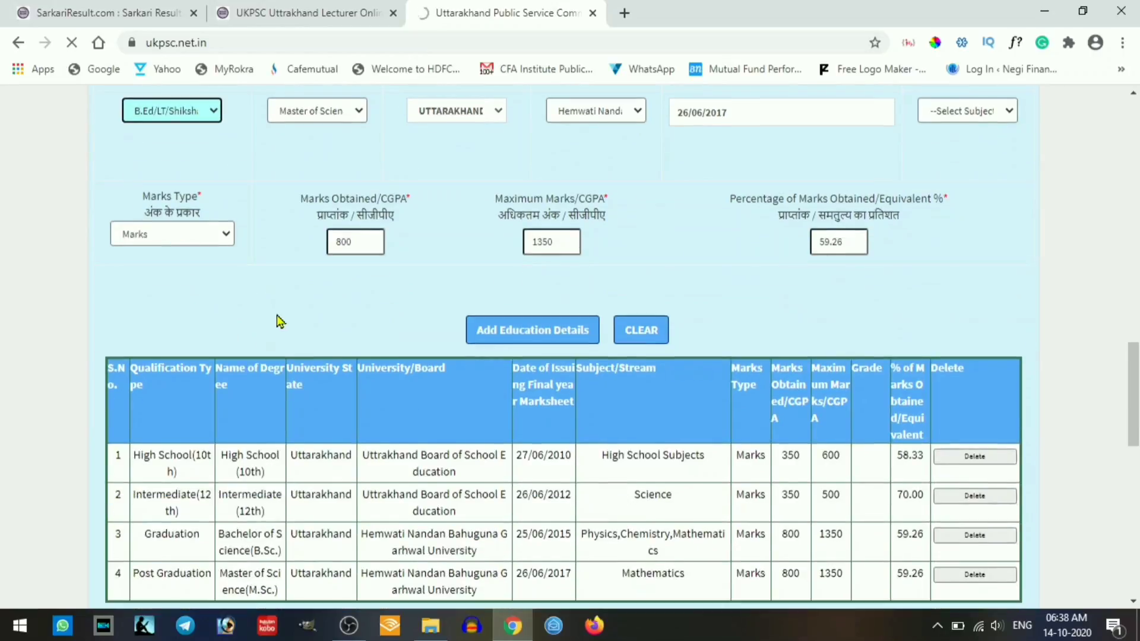
left_click(334, 447)
left_click(336, 480)
left_click(481, 446)
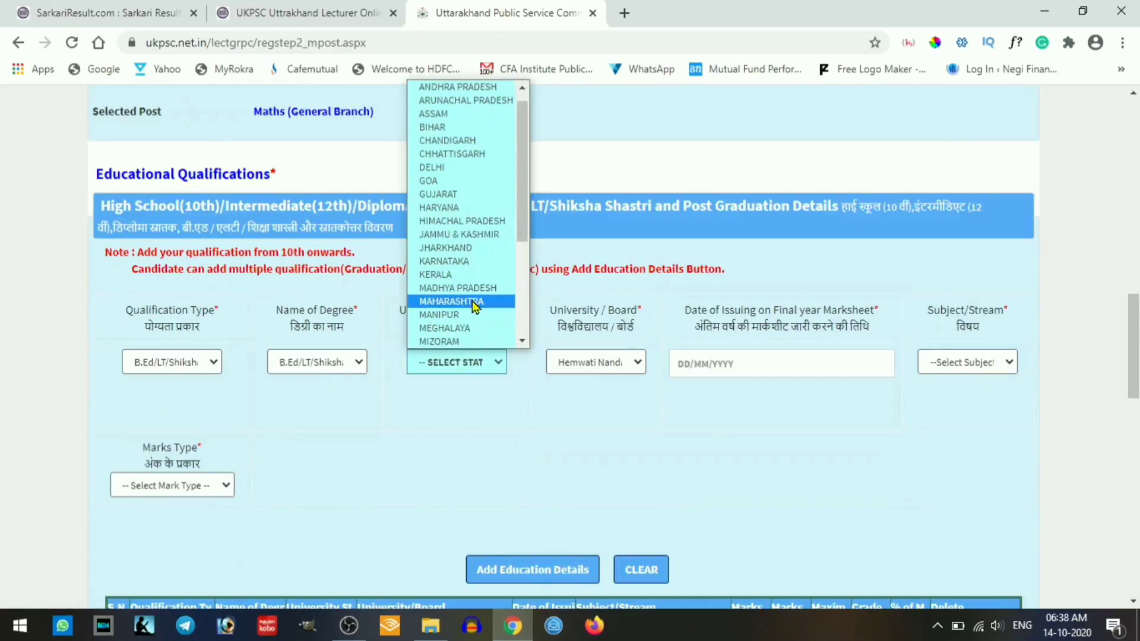
left_click(473, 300)
left_click(596, 446)
left_click(649, 293)
key("Tab")
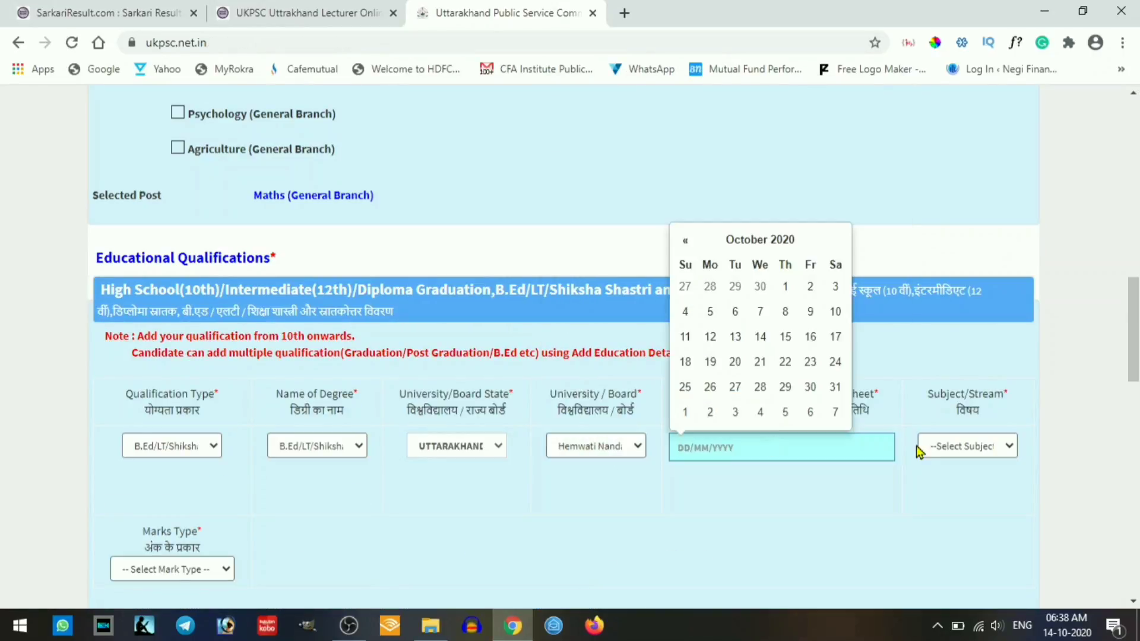
type("30/06/2019")
- Set B.Ed subjects with 900 of 1350 marks and add the row to the education table
left_click(878, 481)
scroll(842, 373, "down", 5)
scroll(842, 372, "up", 3)
left_click(981, 288)
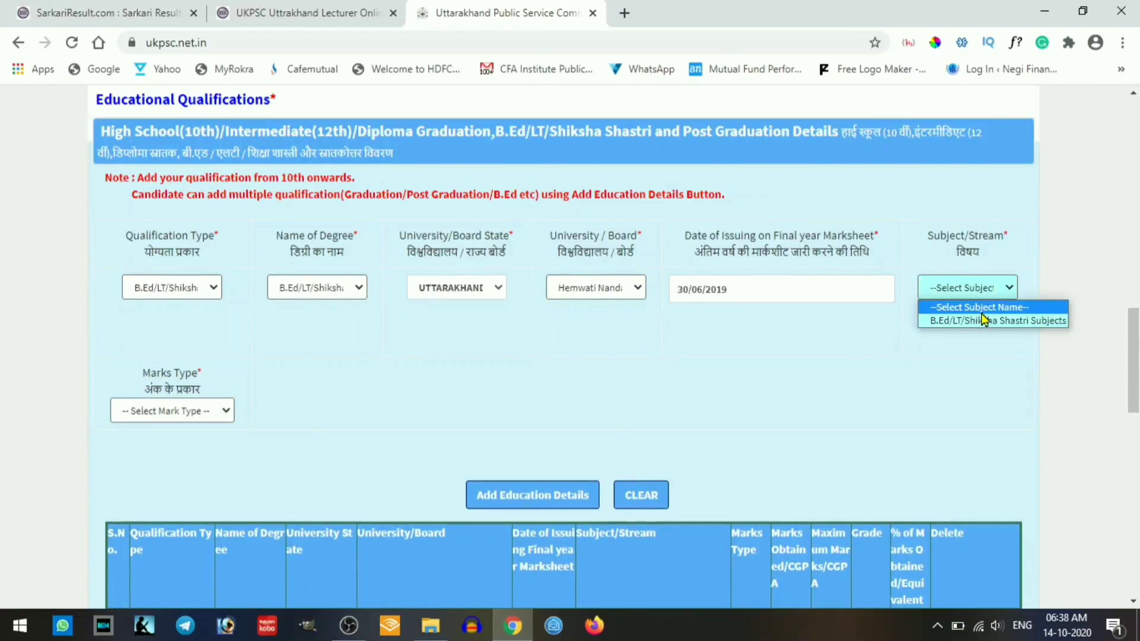
left_click(986, 321)
left_click(204, 412)
left_click(190, 446)
left_click(359, 415)
type("900")
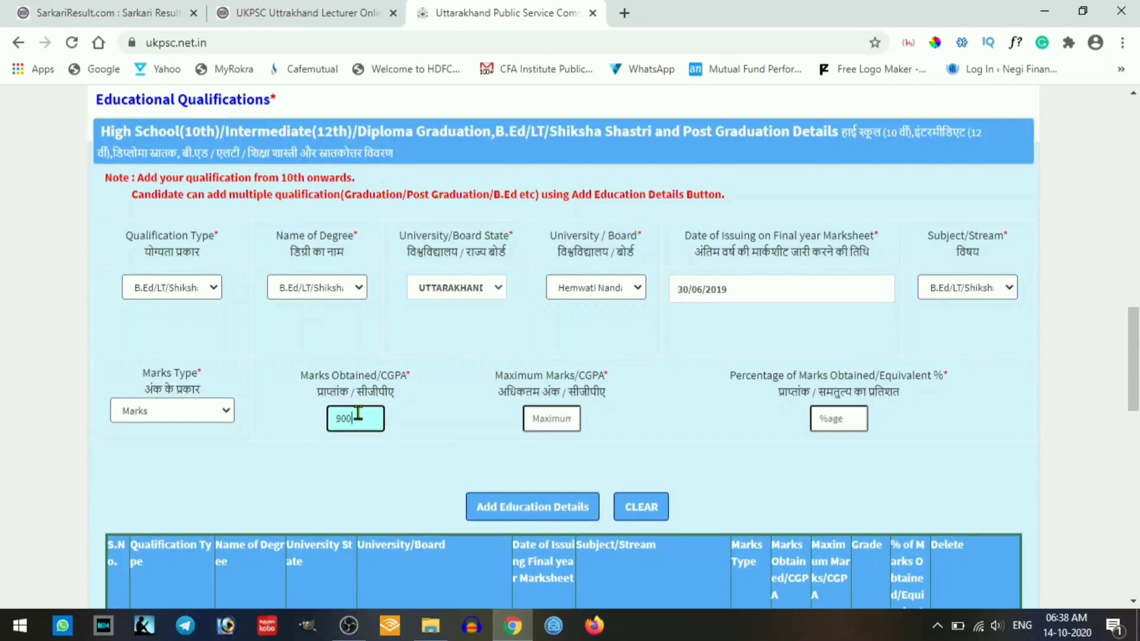
key("Tab")
type("1350")
key("Tab")
left_click(530, 506)
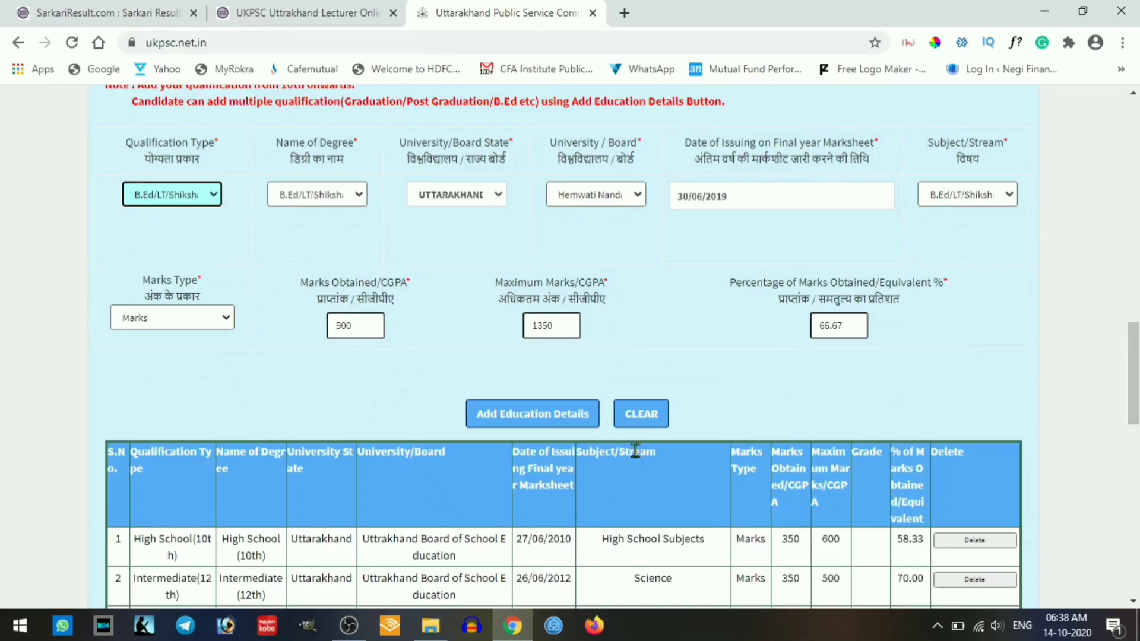
scroll(608, 451, "down", 3)
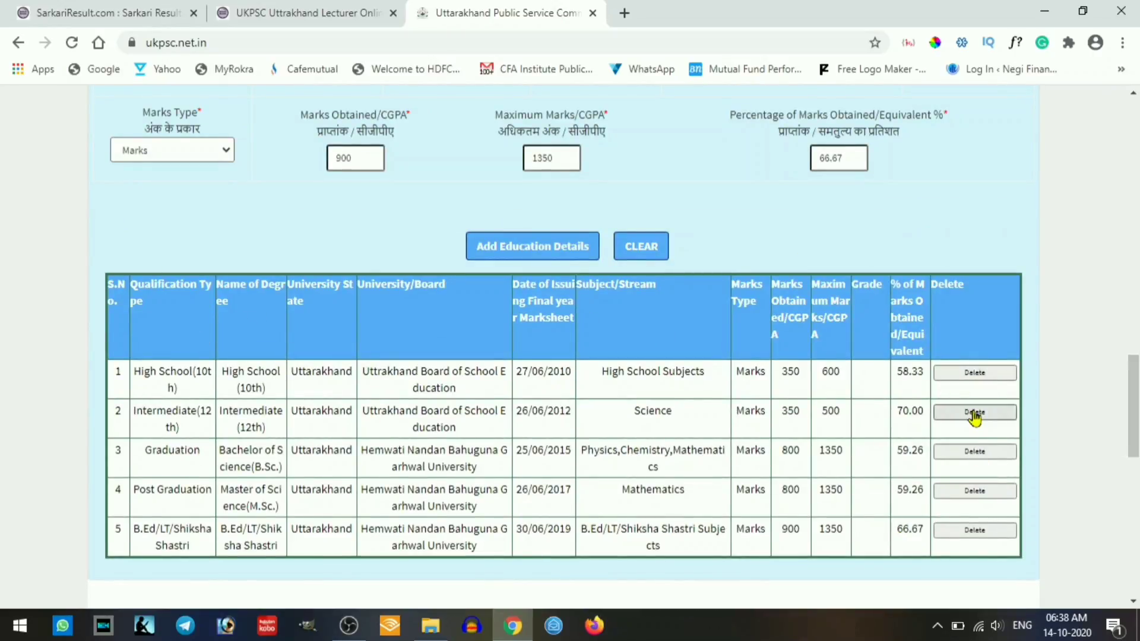
scroll(974, 417, "down", 7)
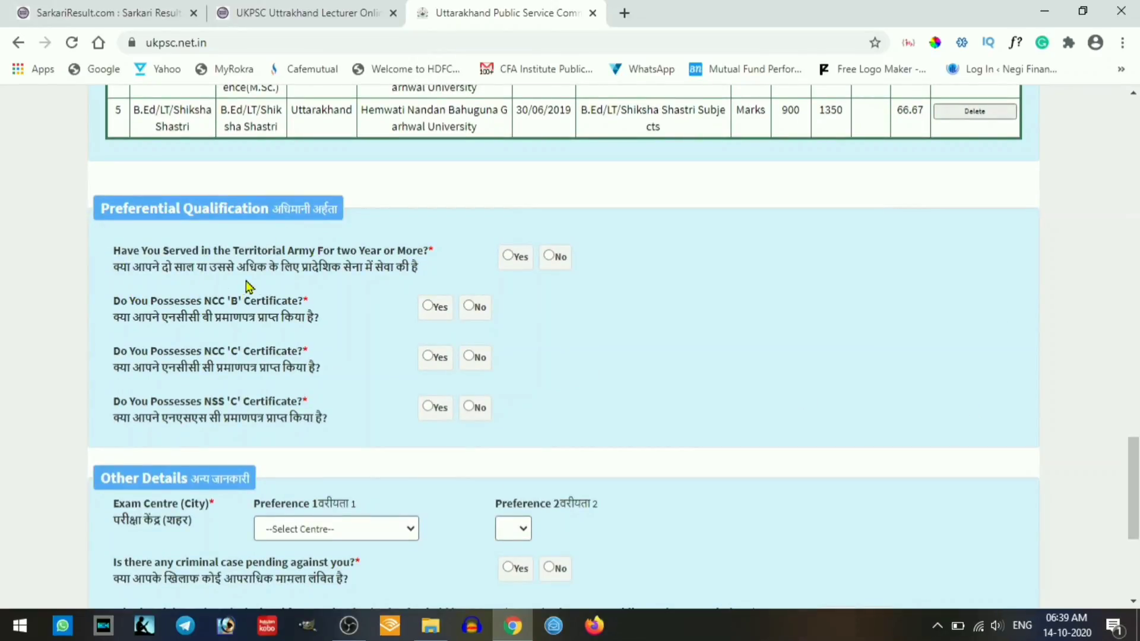
- Answer No to Territorial Army, NCC 'B', NCC 'C' and NSS 'C' questions
left_click(553, 256)
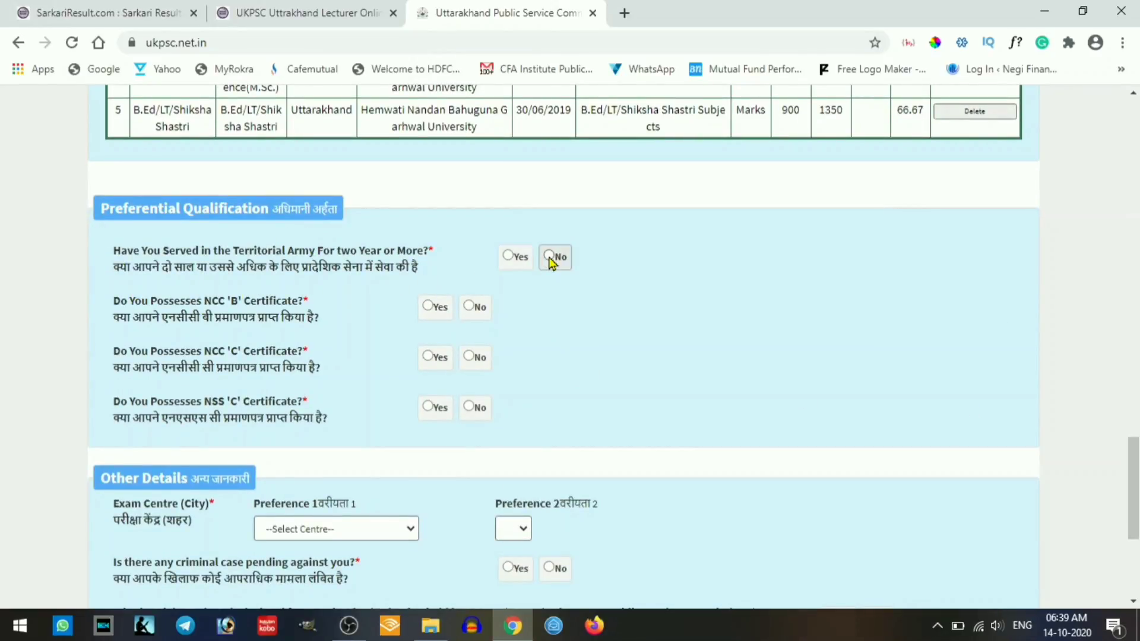
left_click(474, 306)
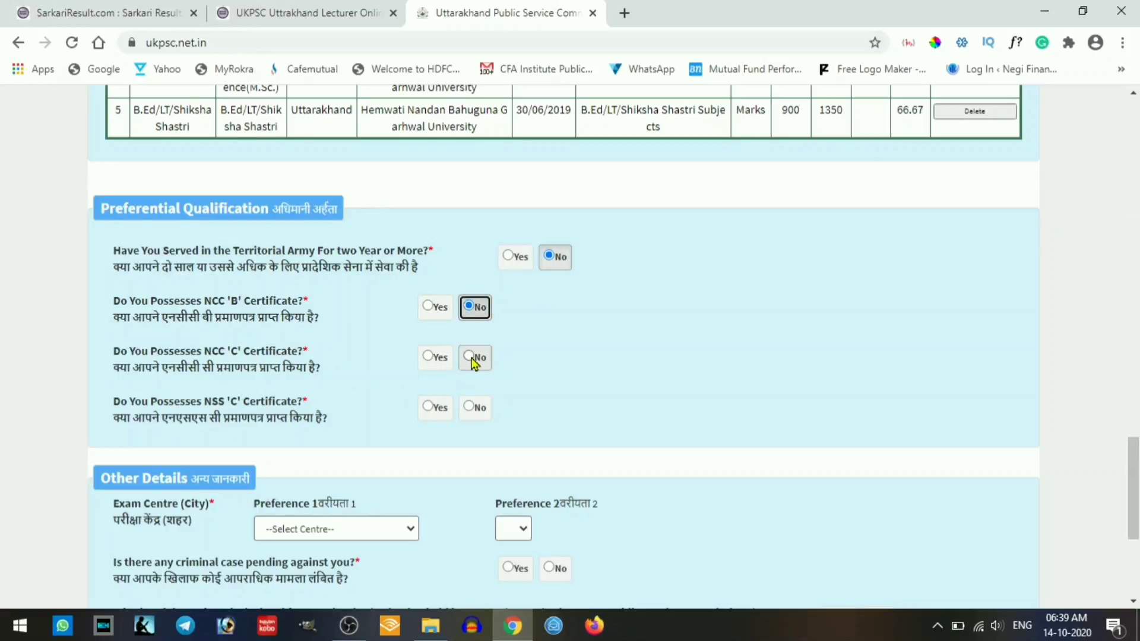
left_click(475, 357)
left_click(475, 408)
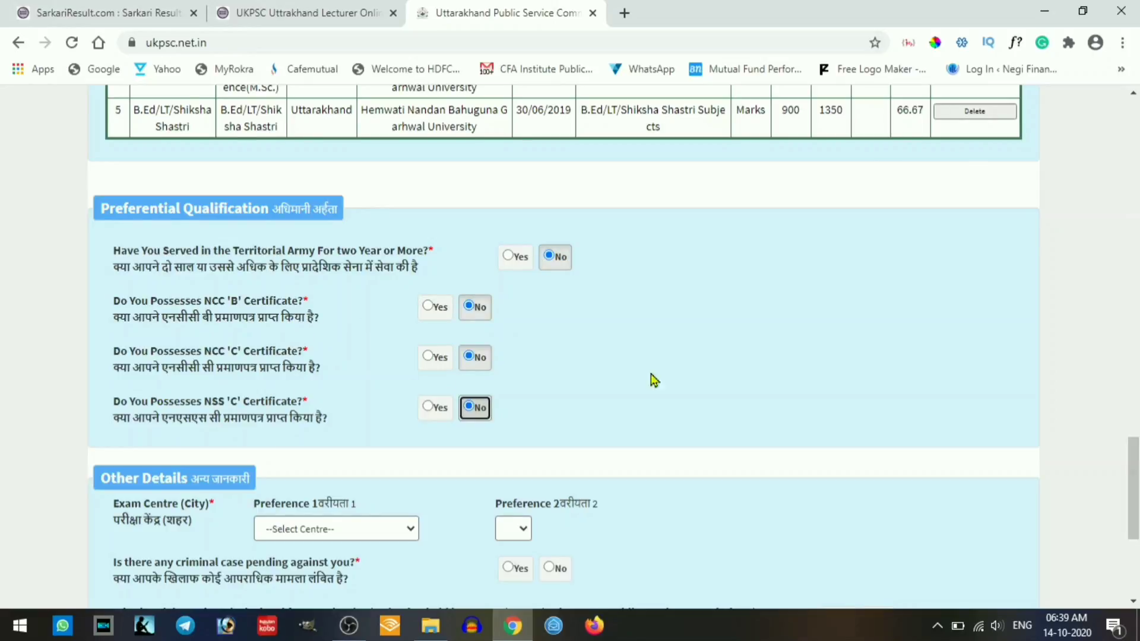
- Choose Dehradun and Rishikesh (Dehradun) as first and second exam centre preferences
scroll(653, 383, "down", 4)
left_click(315, 278)
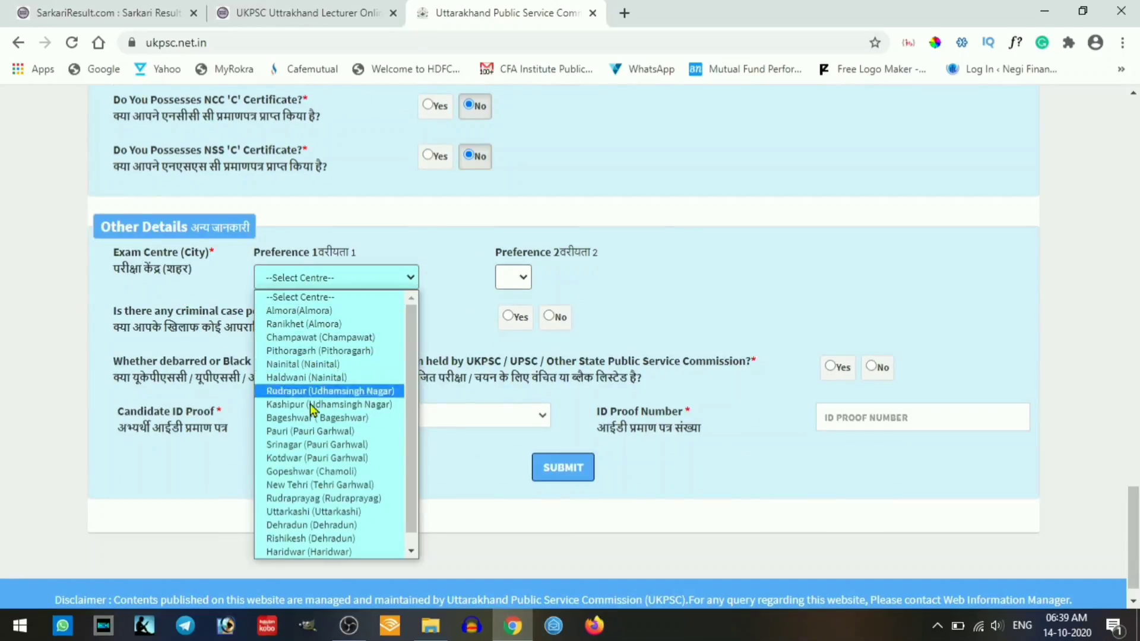
left_click(306, 524)
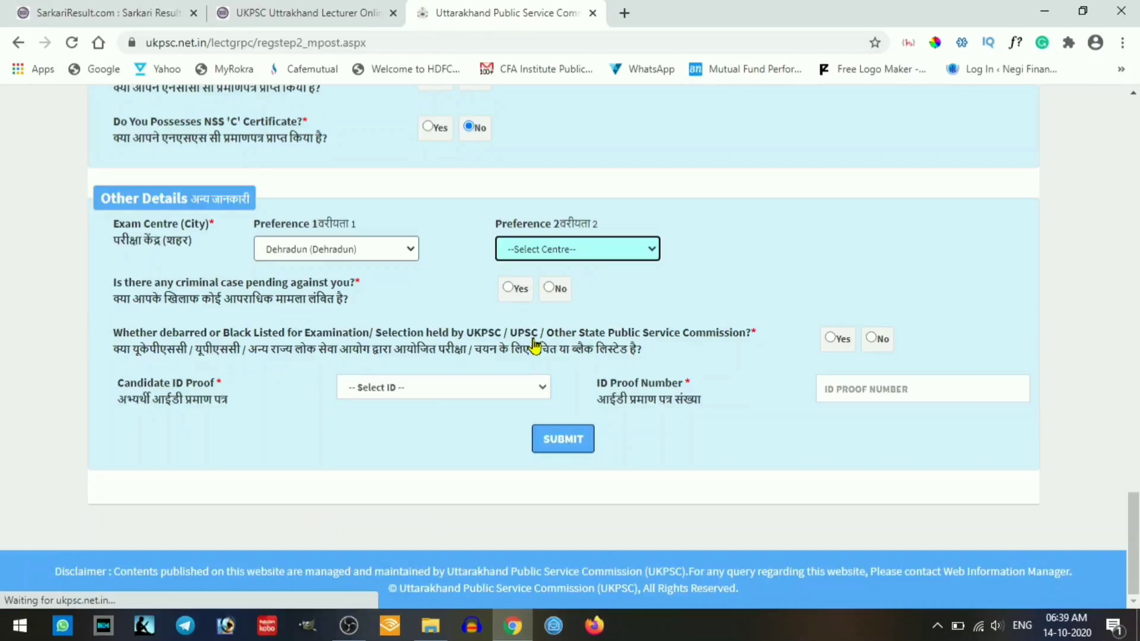
left_click(560, 248)
left_click(568, 504)
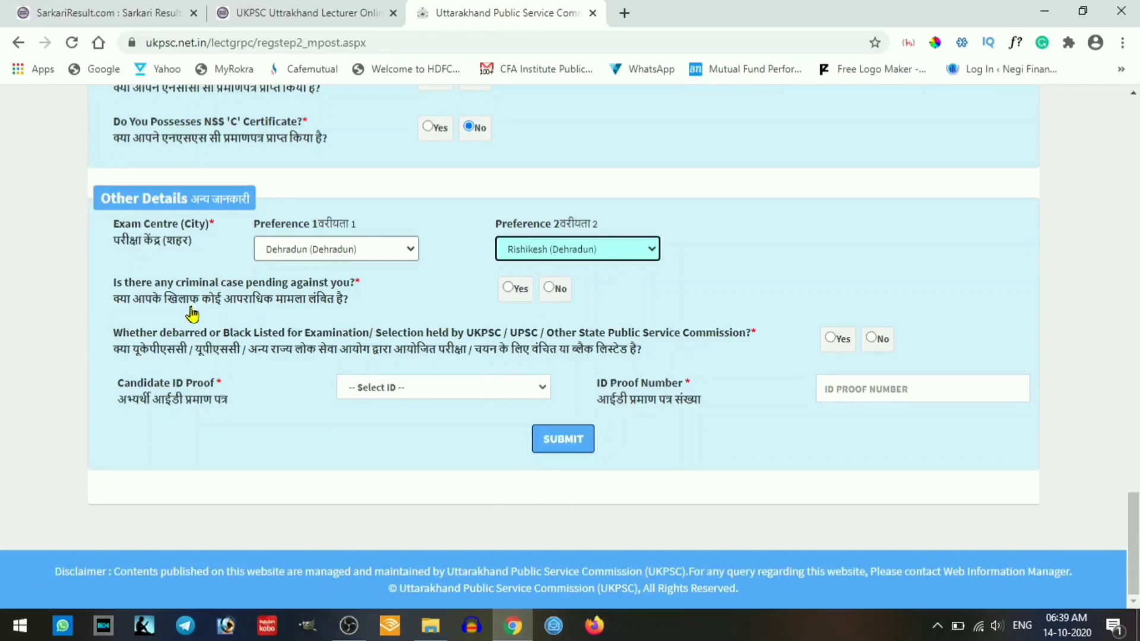
- Answer No to criminal case and debarment, select Aadhaar Card as ID proof, and submit
left_click(552, 288)
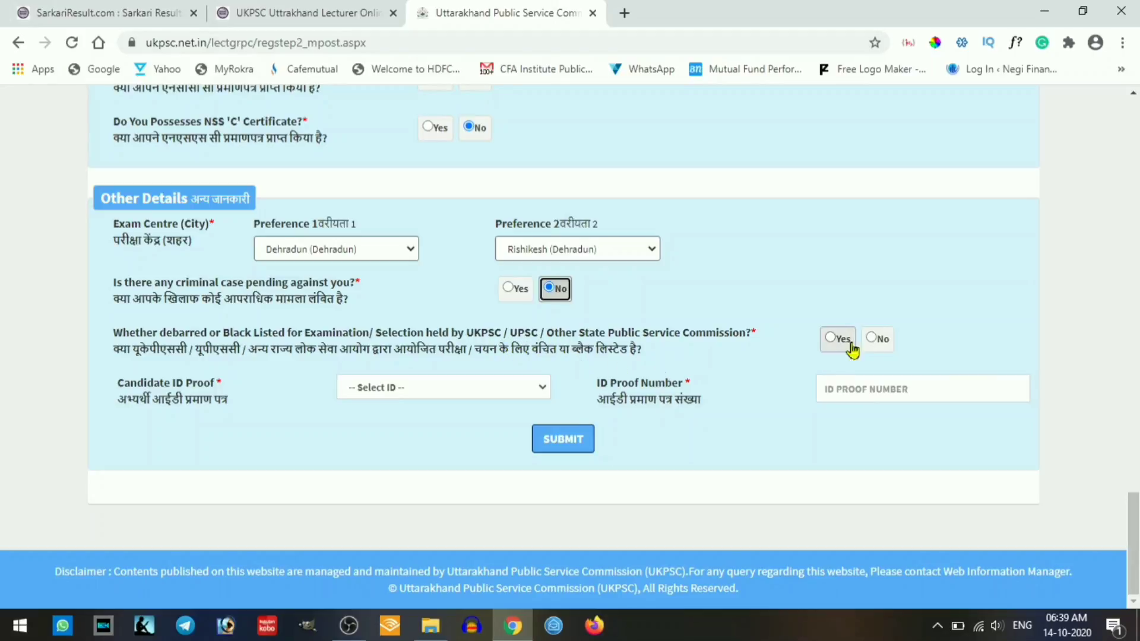
left_click(874, 340)
left_click(470, 388)
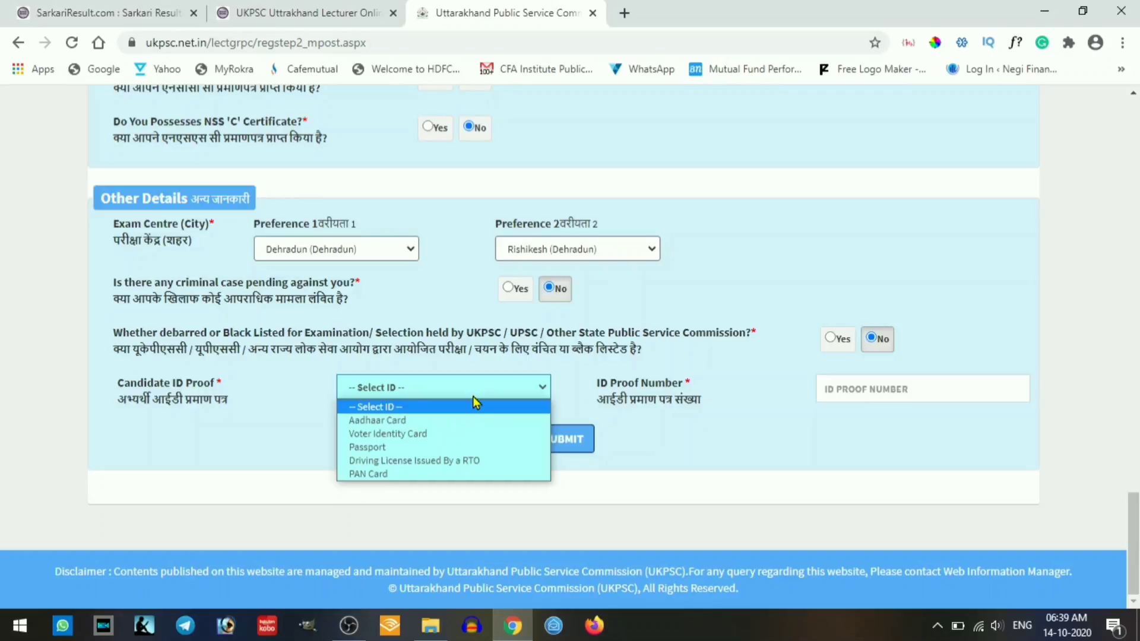
left_click(435, 420)
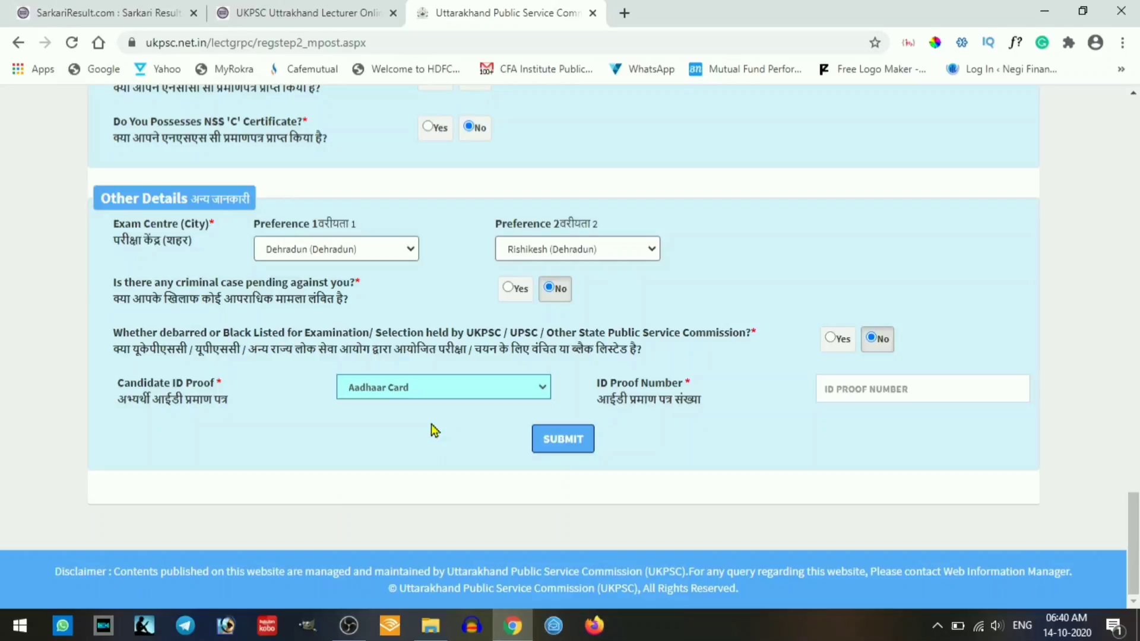
left_click(882, 392)
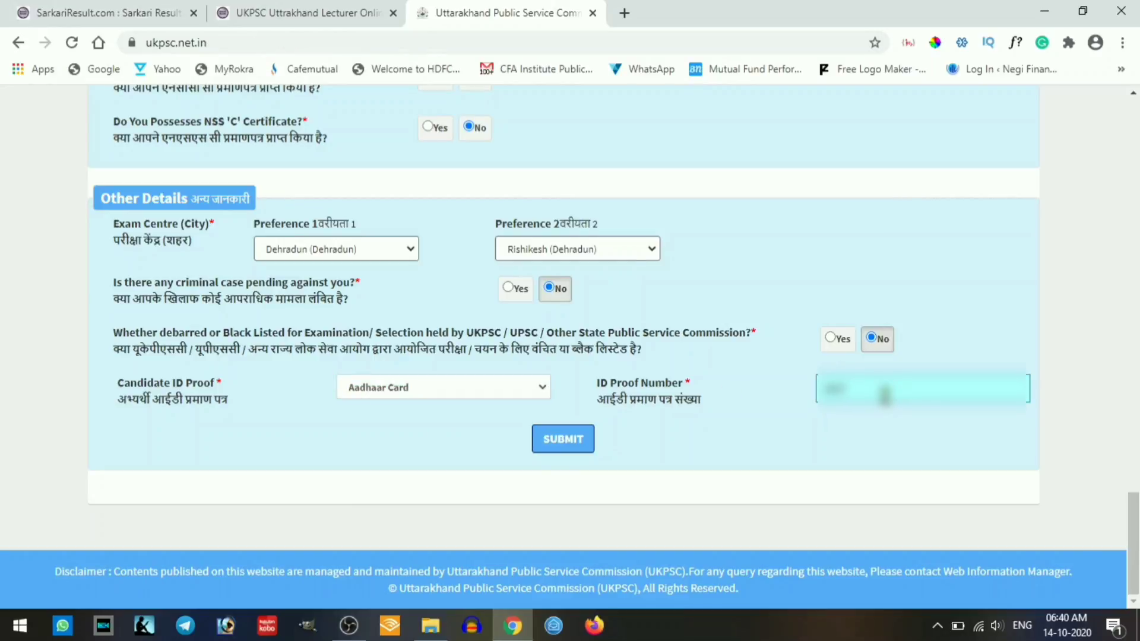
left_click(562, 442)
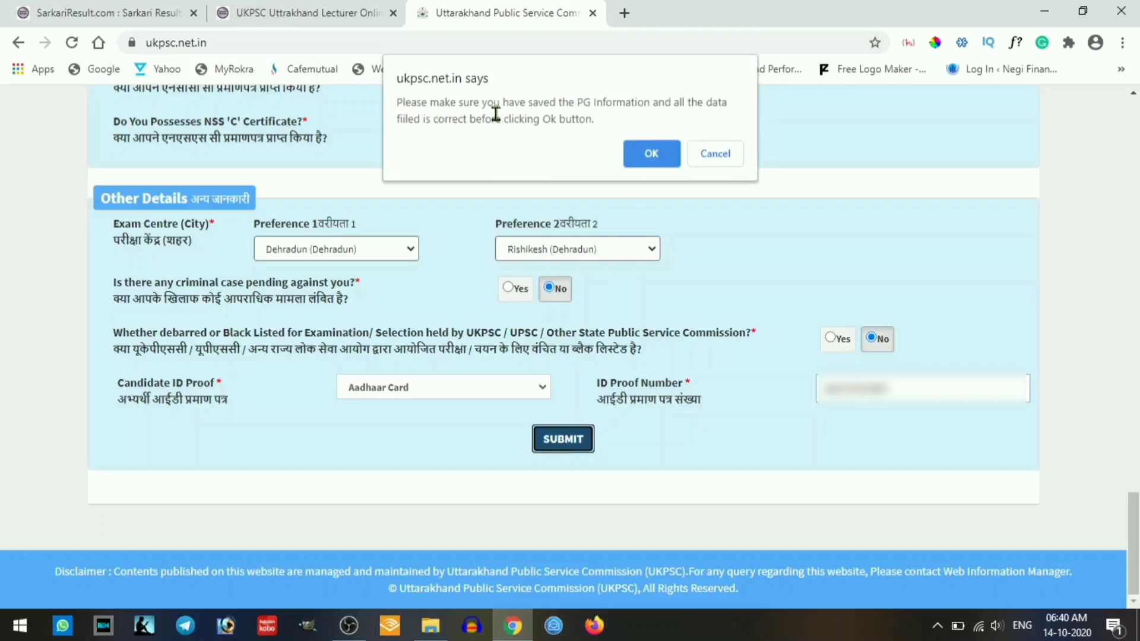
- Confirm the entered details, acknowledge the upload warnings, and continue to the upload page
left_click(651, 155)
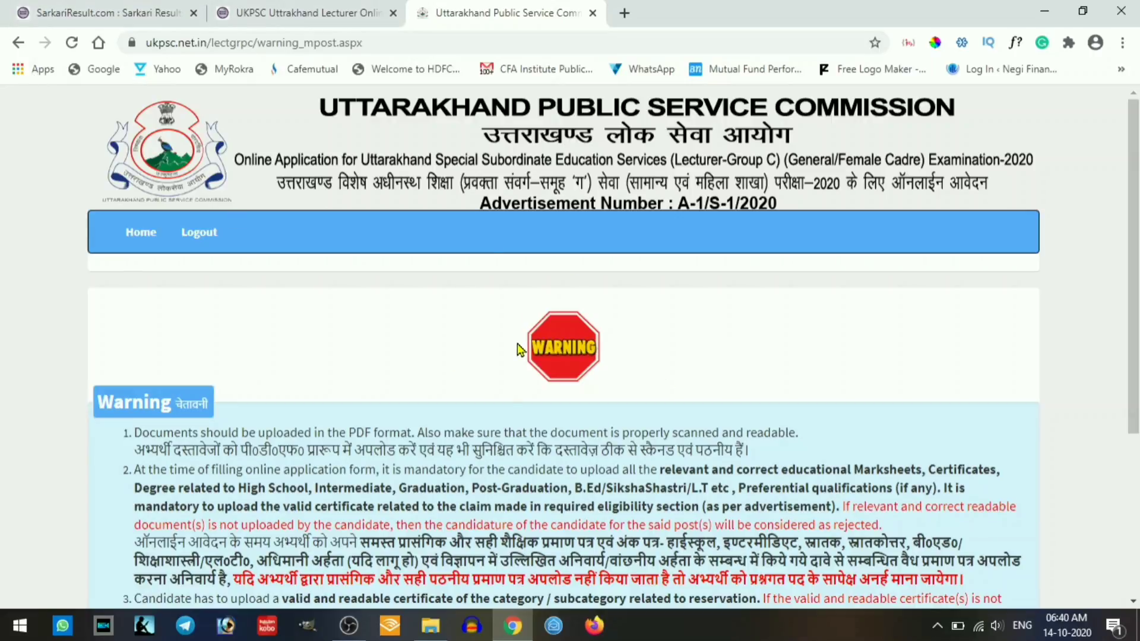
scroll(518, 349, "down", 1)
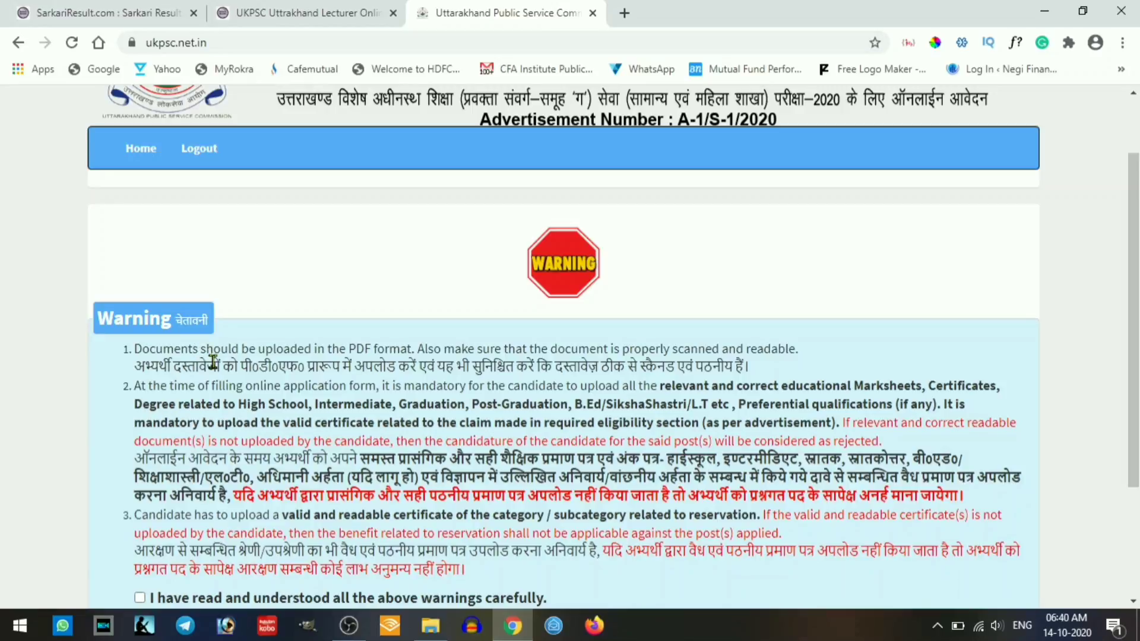
scroll(213, 361, "down", 1)
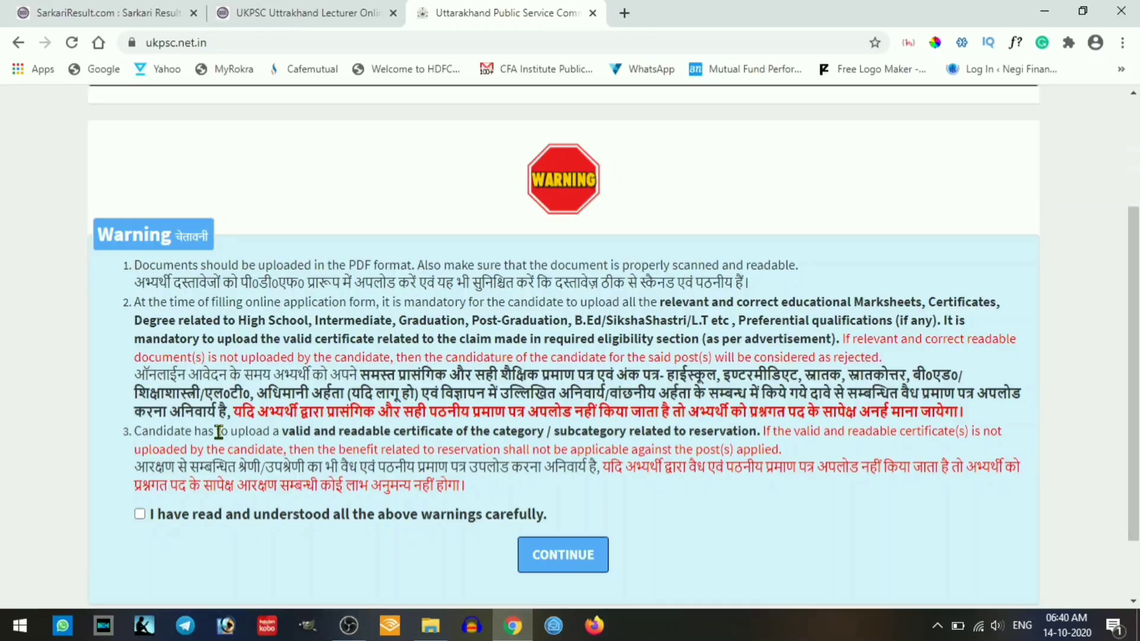
scroll(217, 433, "down", 2)
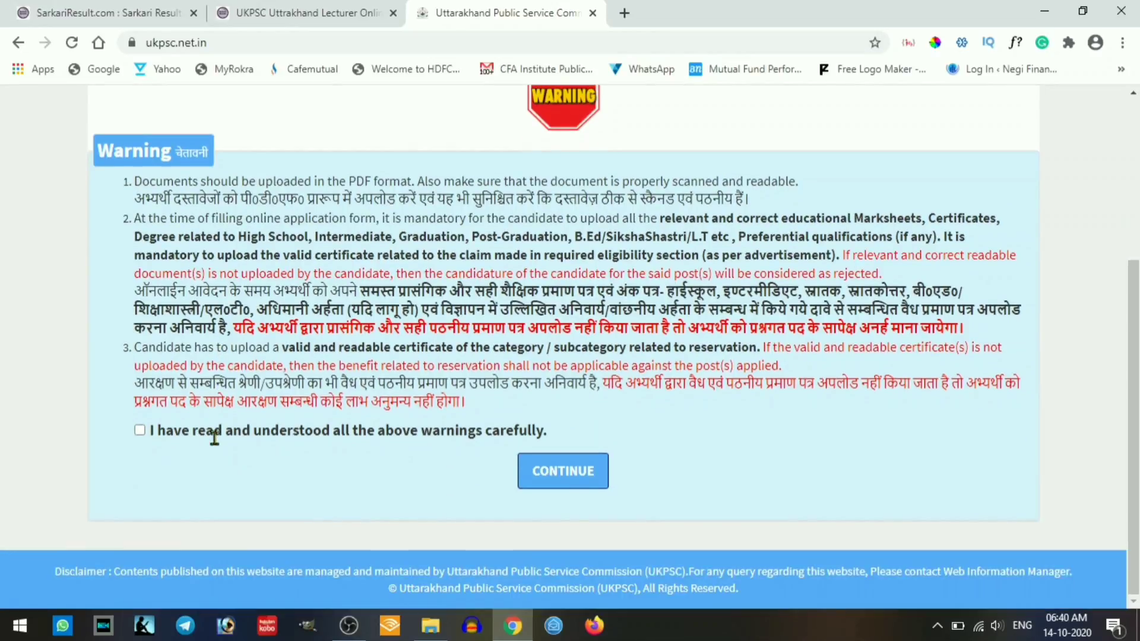
left_click(140, 431)
left_click(581, 477)
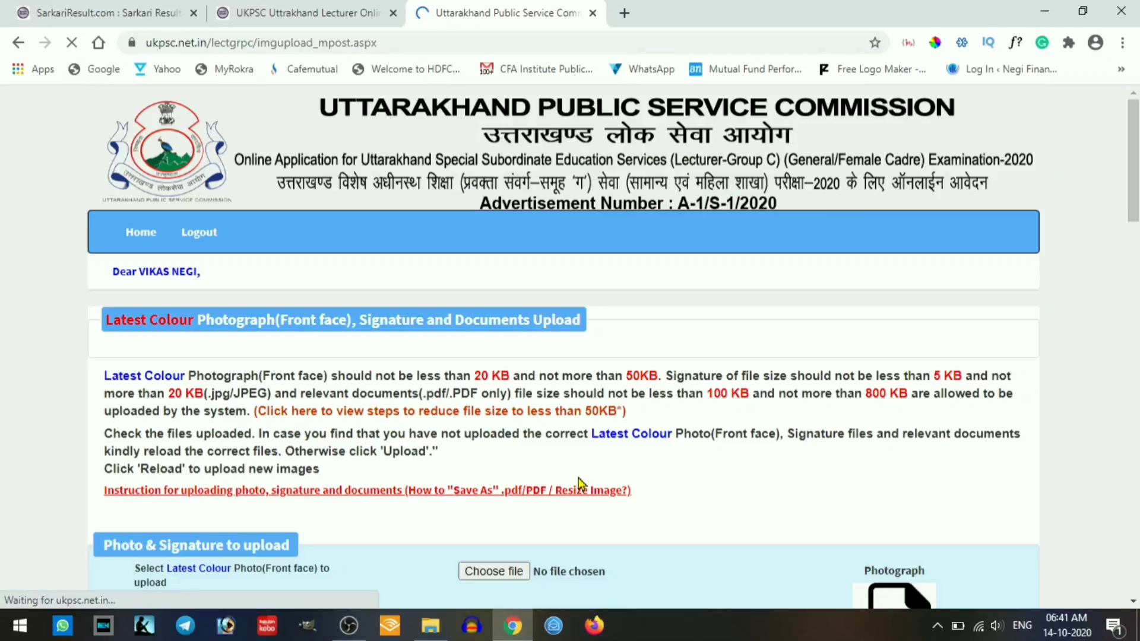
- Attach pic.jpg as the candidate's photograph
scroll(582, 484, "down", 3)
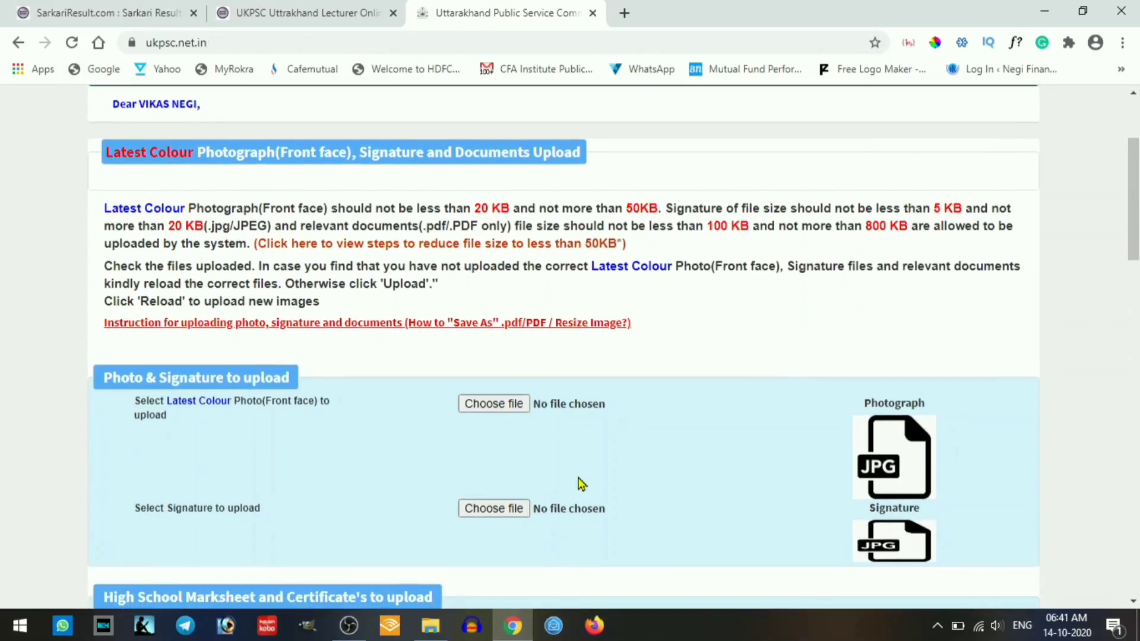
scroll(288, 418, "down", 1)
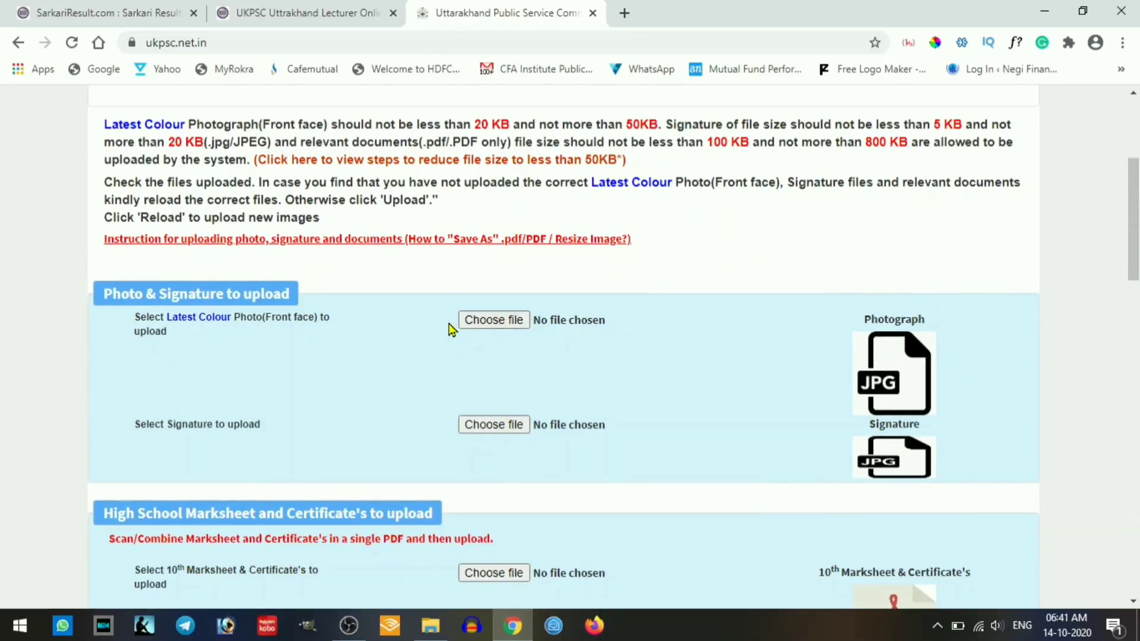
scroll(356, 318, "up", 3)
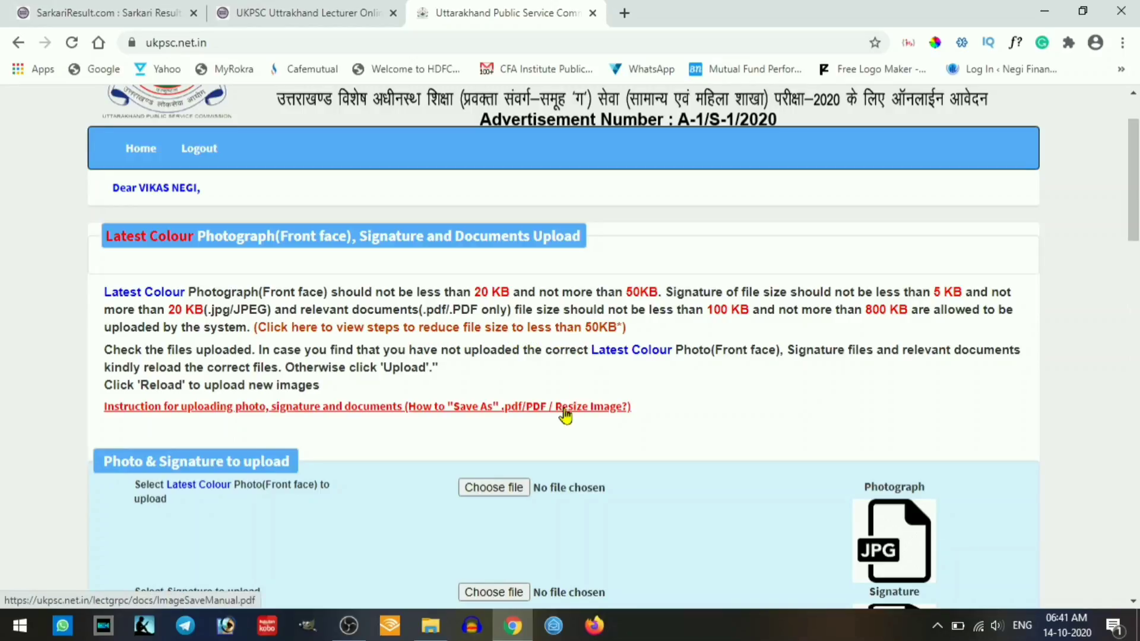
scroll(565, 416, "down", 3)
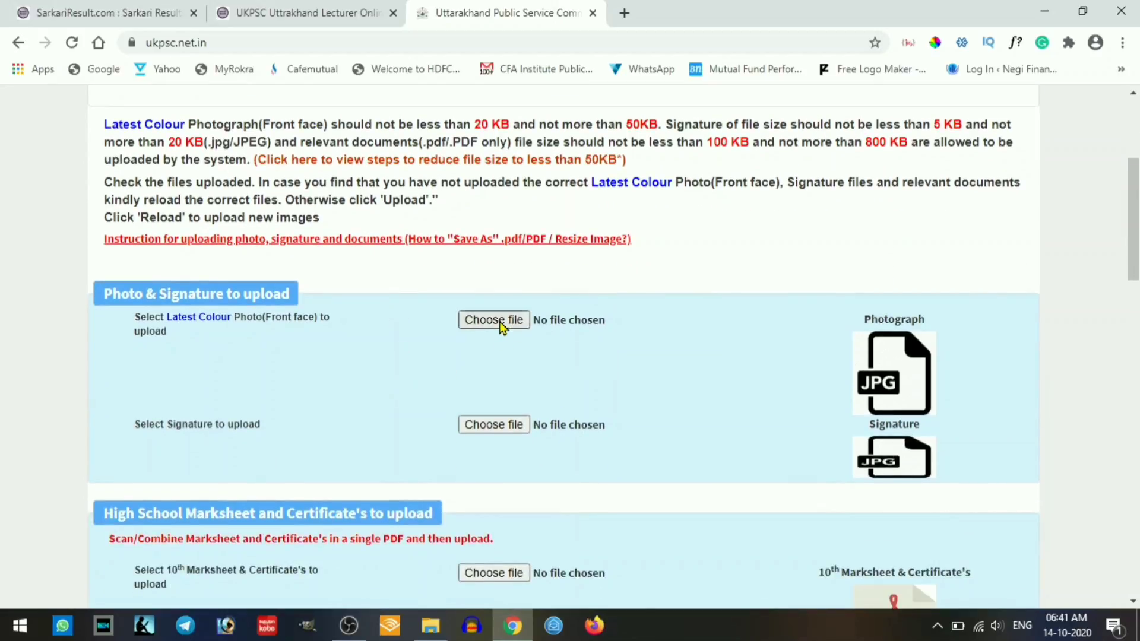
left_click(500, 323)
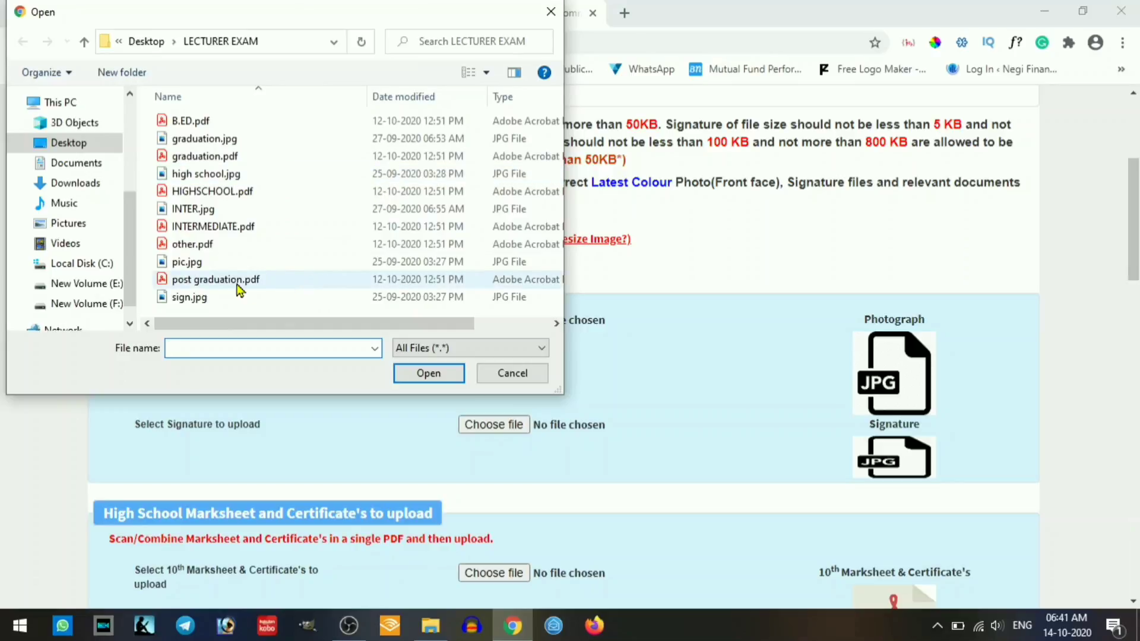
double_click(220, 264)
- Attach sign.jpg as the signature image
scroll(356, 308, "down", 2)
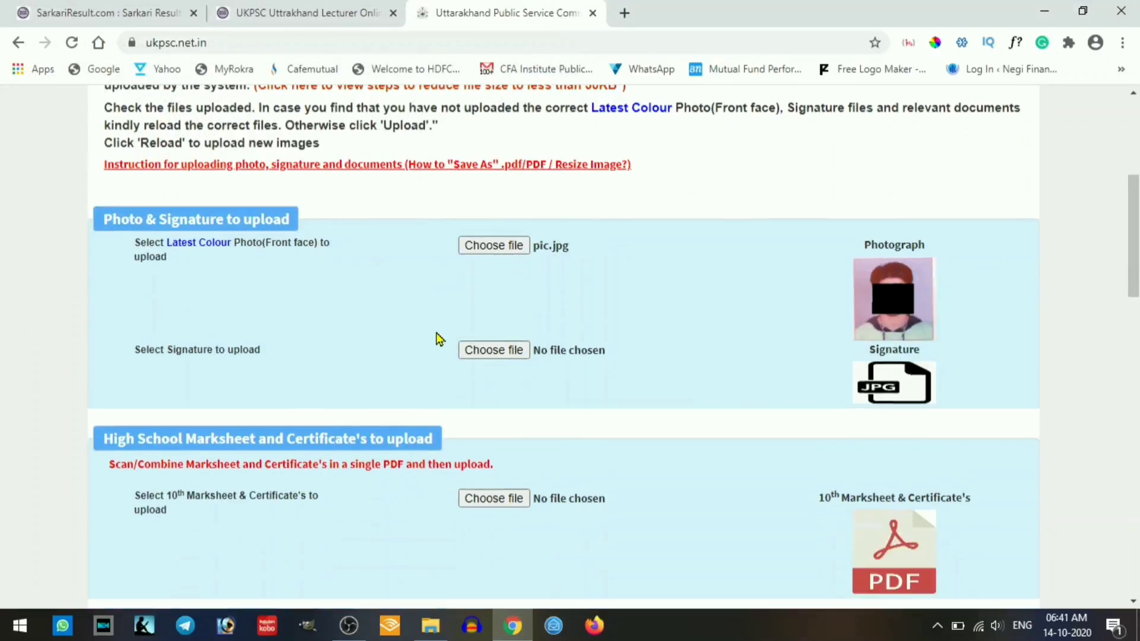
left_click(497, 343)
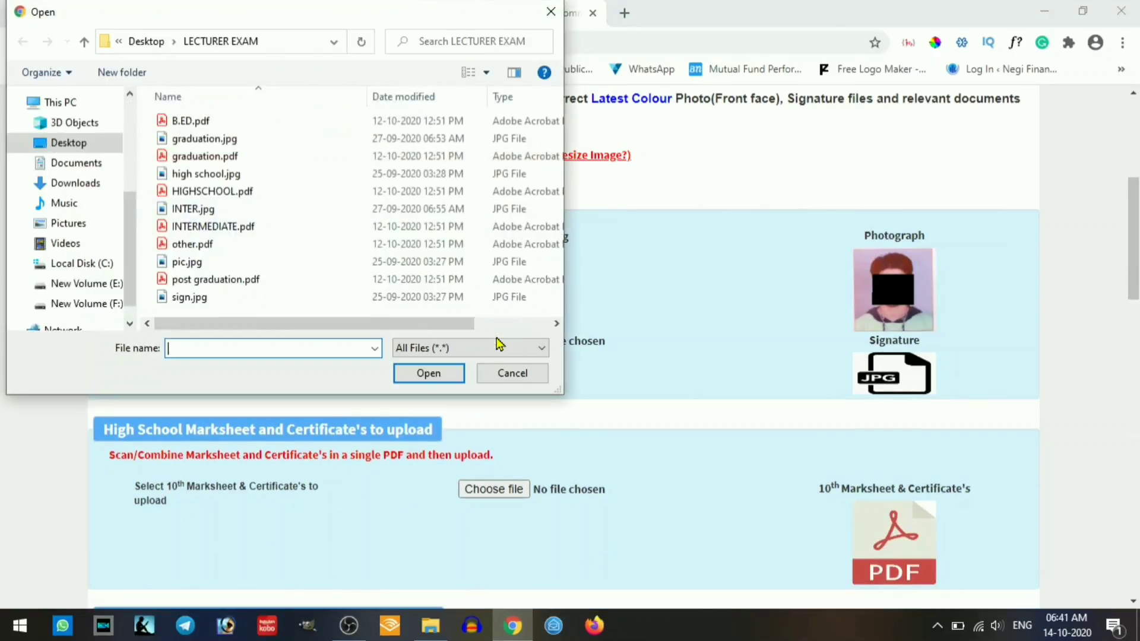
double_click(213, 298)
scroll(415, 326, "down", 3)
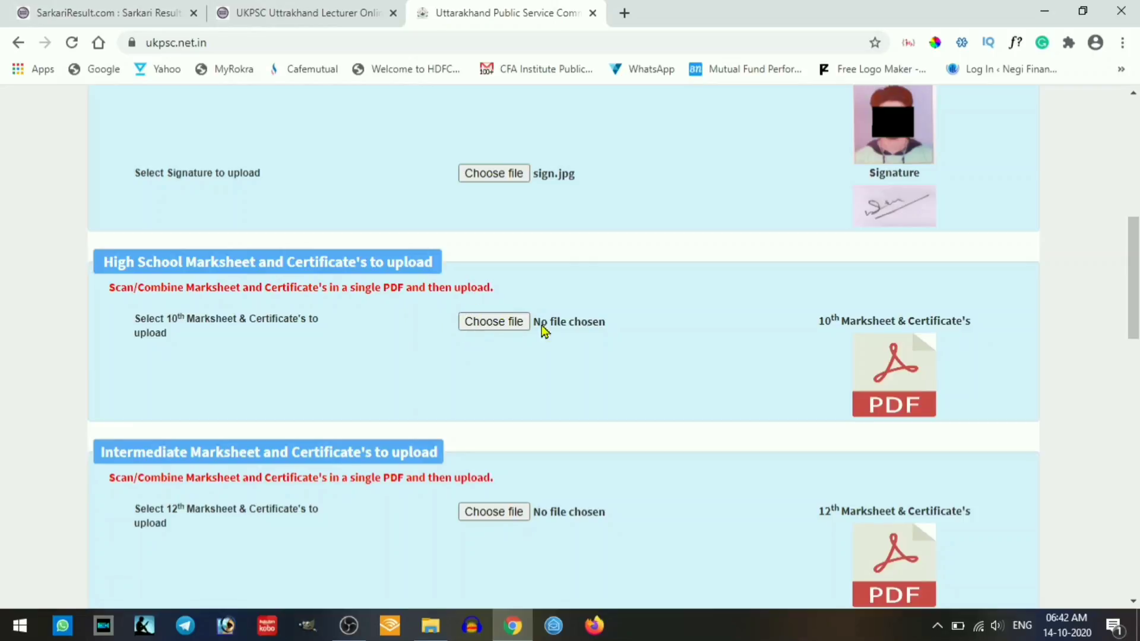
- Attach HIGHSCHOOL.pdf for the 10th and INTERMEDIATE.pdf for the 12th marksheet
left_click(503, 328)
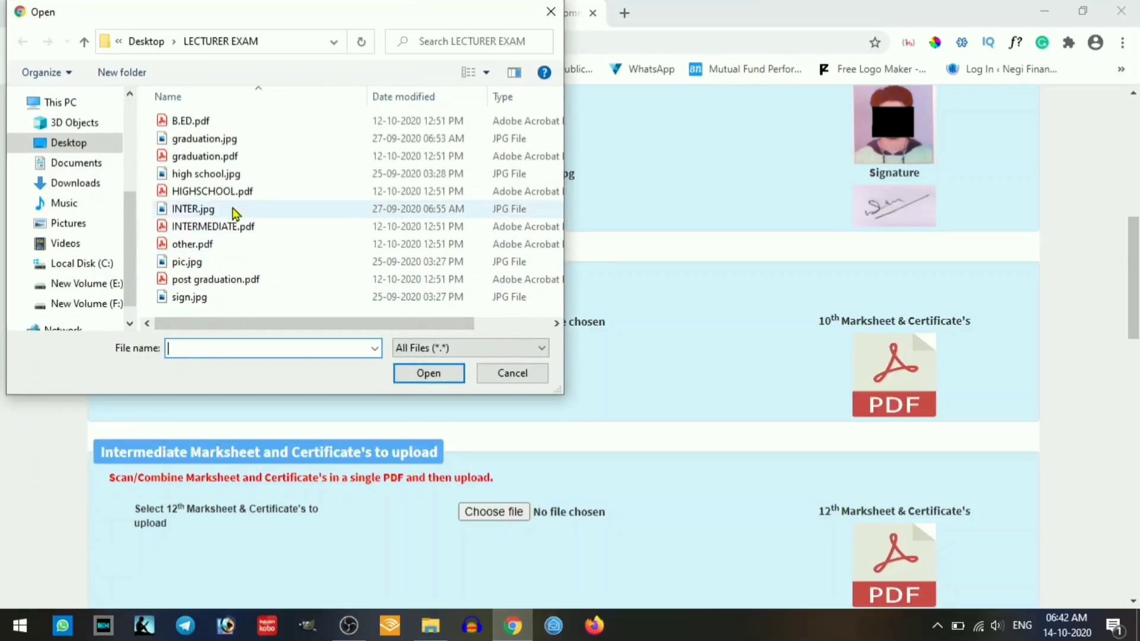
double_click(212, 190)
scroll(417, 343, "down", 1)
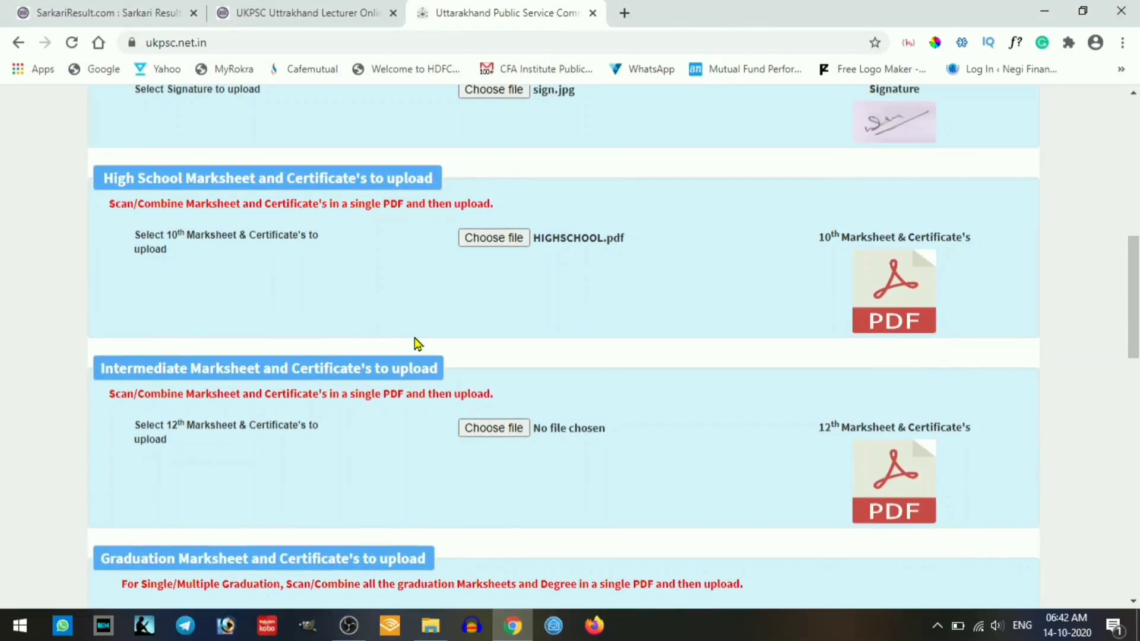
scroll(417, 343, "down", 1)
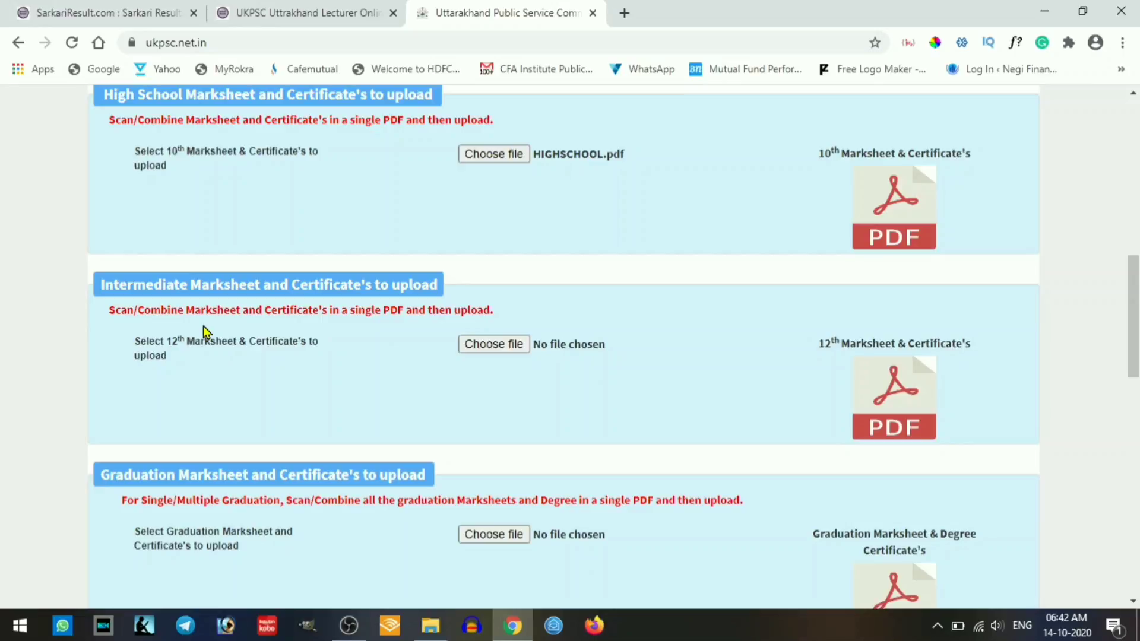
left_click(492, 344)
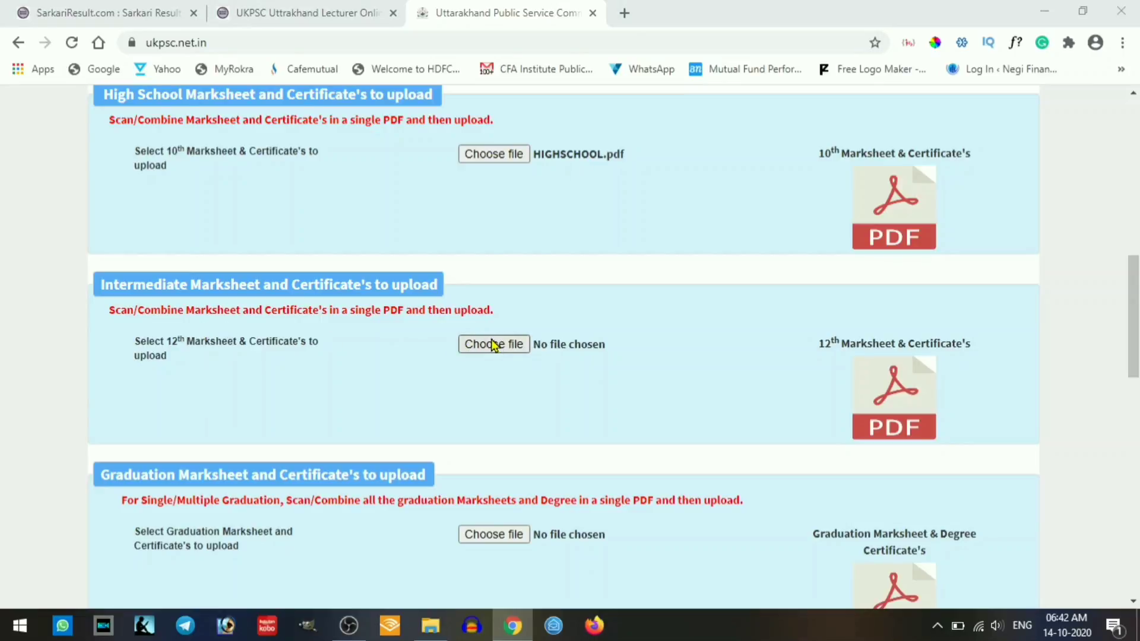
double_click(268, 228)
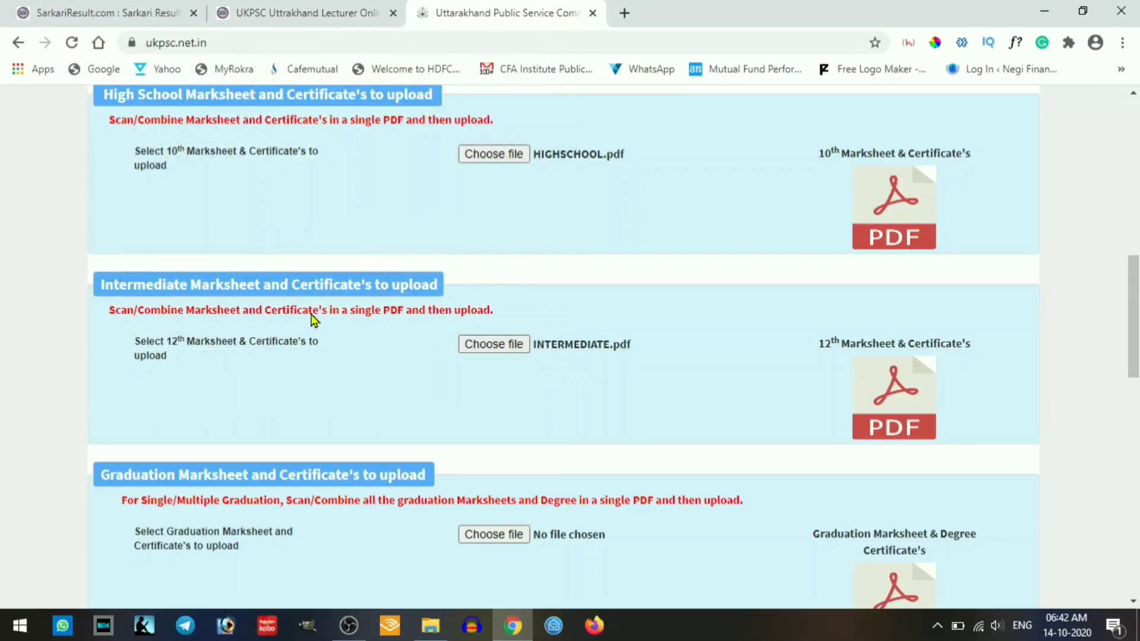
scroll(351, 343, "down", 3)
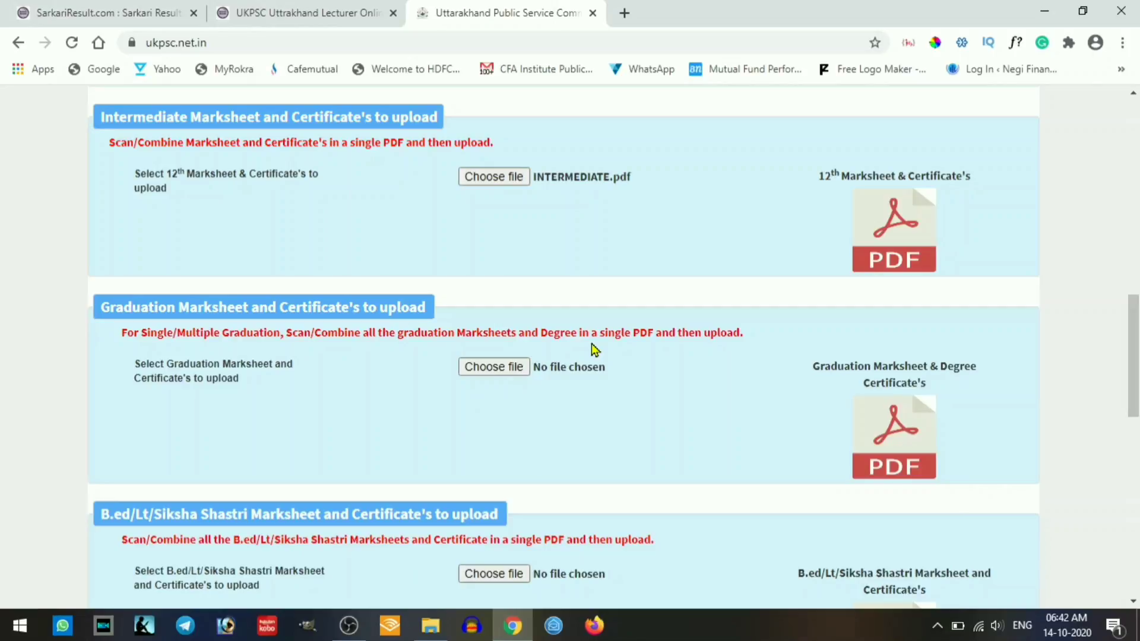
- Attach graduation.pdf, B.ED.pdf and post graduation.pdf to their marksheet fields
left_click(502, 368)
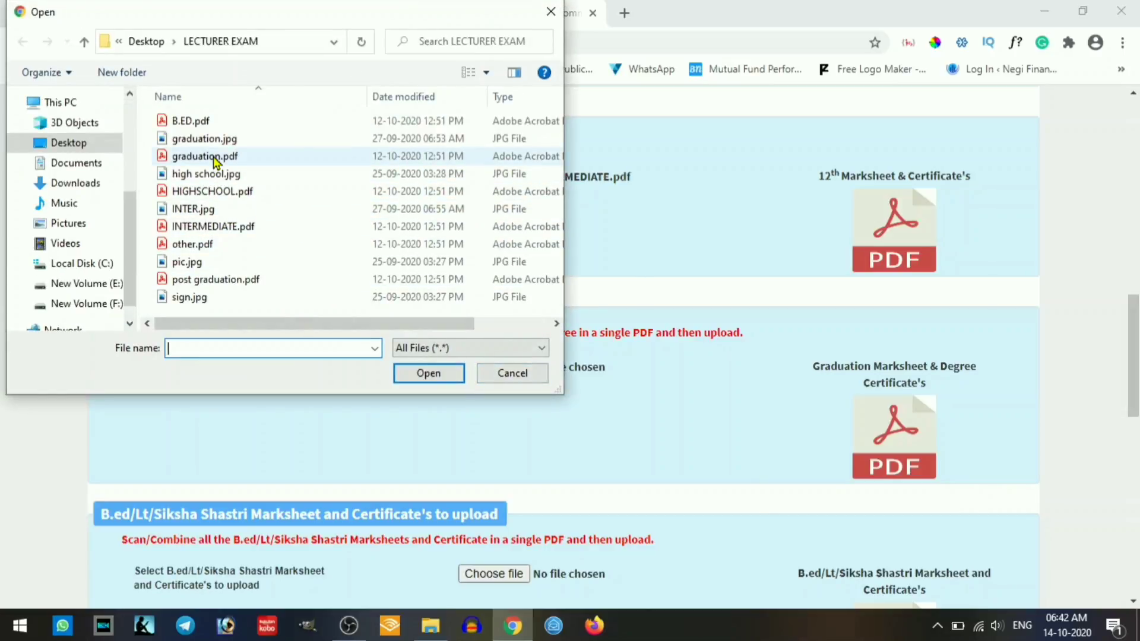
double_click(215, 161)
scroll(381, 399, "down", 3)
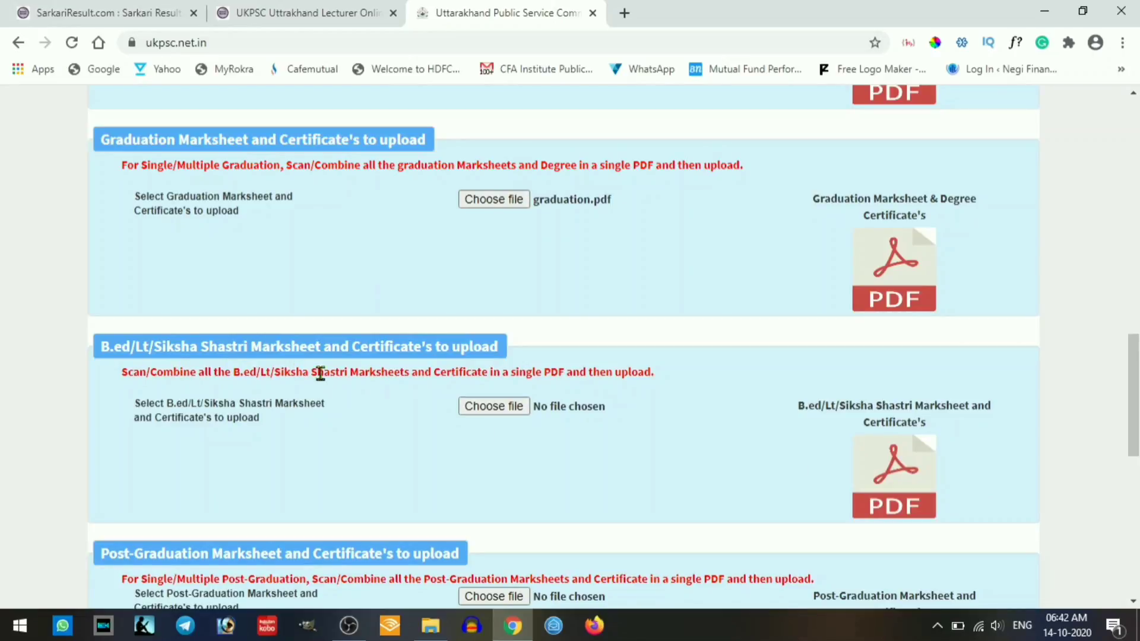
left_click(487, 408)
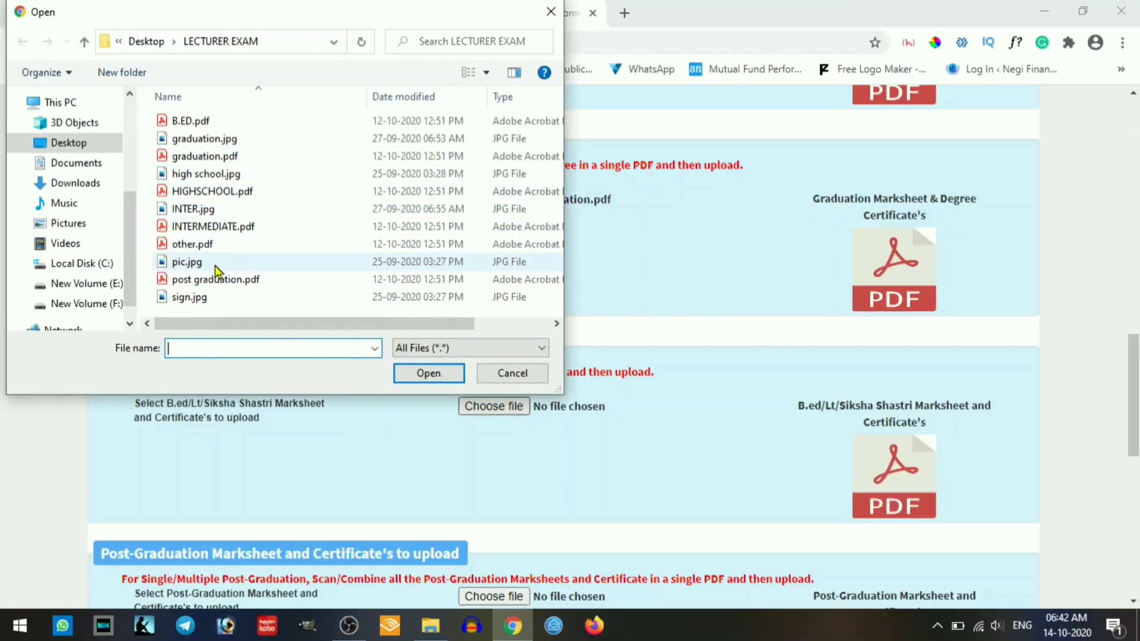
double_click(190, 120)
scroll(374, 374, "down", 3)
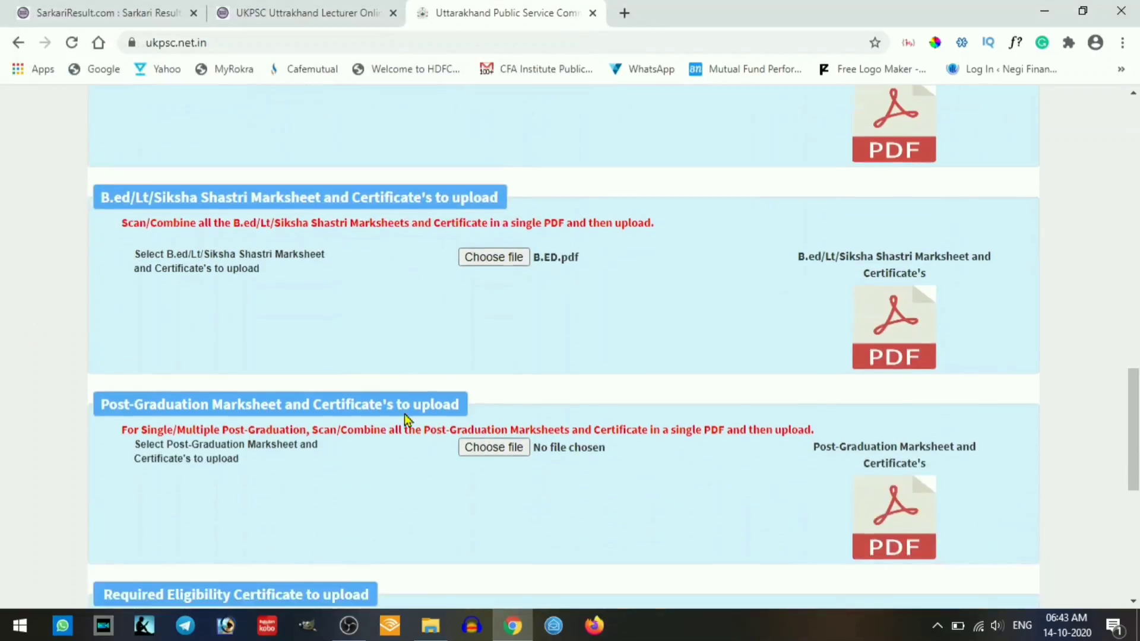
left_click(499, 437)
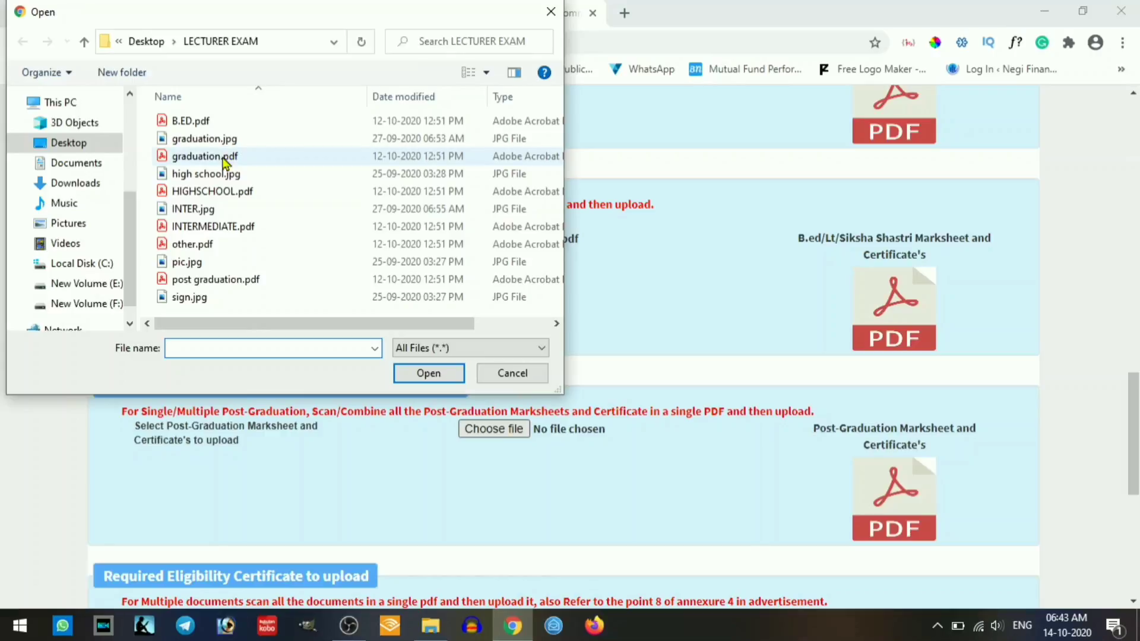
double_click(209, 280)
scroll(374, 377, "up", 3)
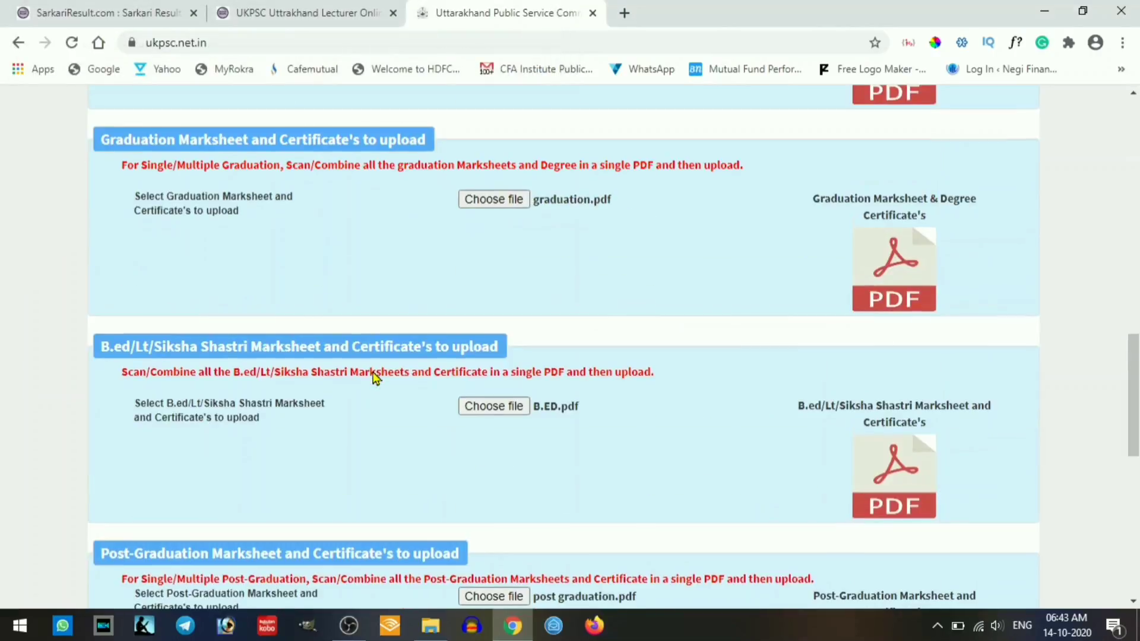
scroll(374, 375, "down", 6)
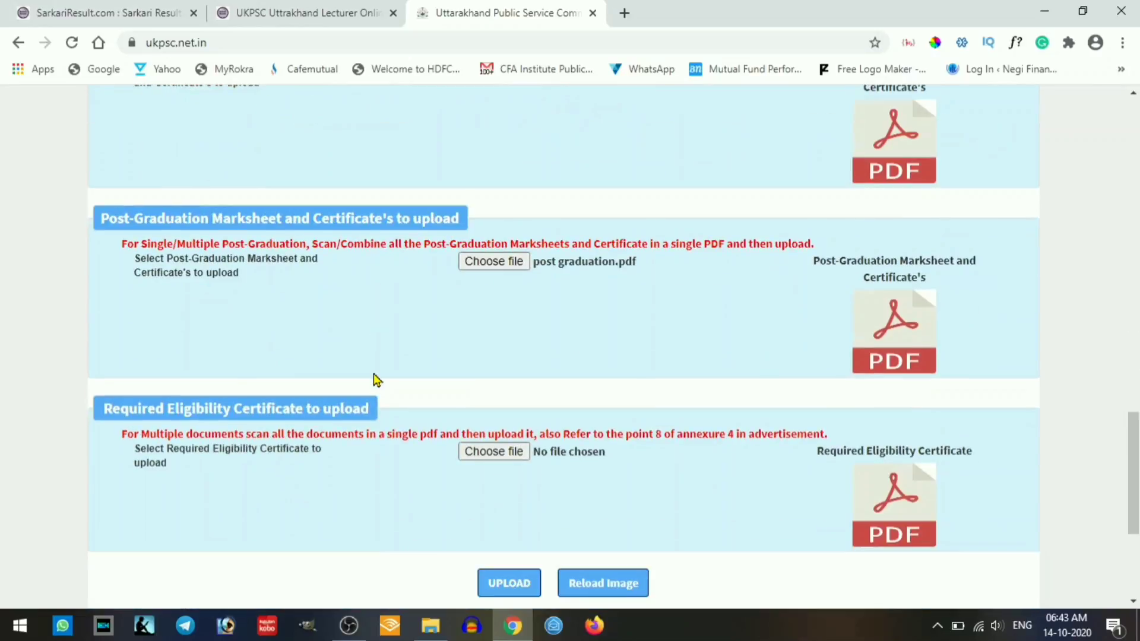
- Attach other.pdf as the eligibility certificate, then upload all documents and confirm
scroll(407, 379, "down", 2)
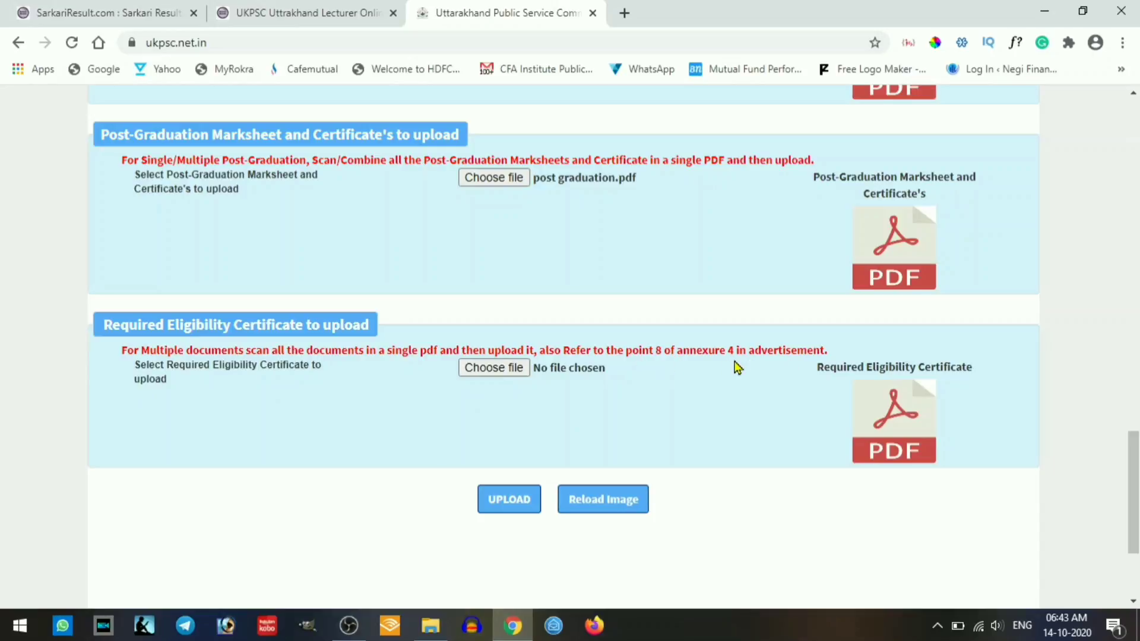
left_click(484, 369)
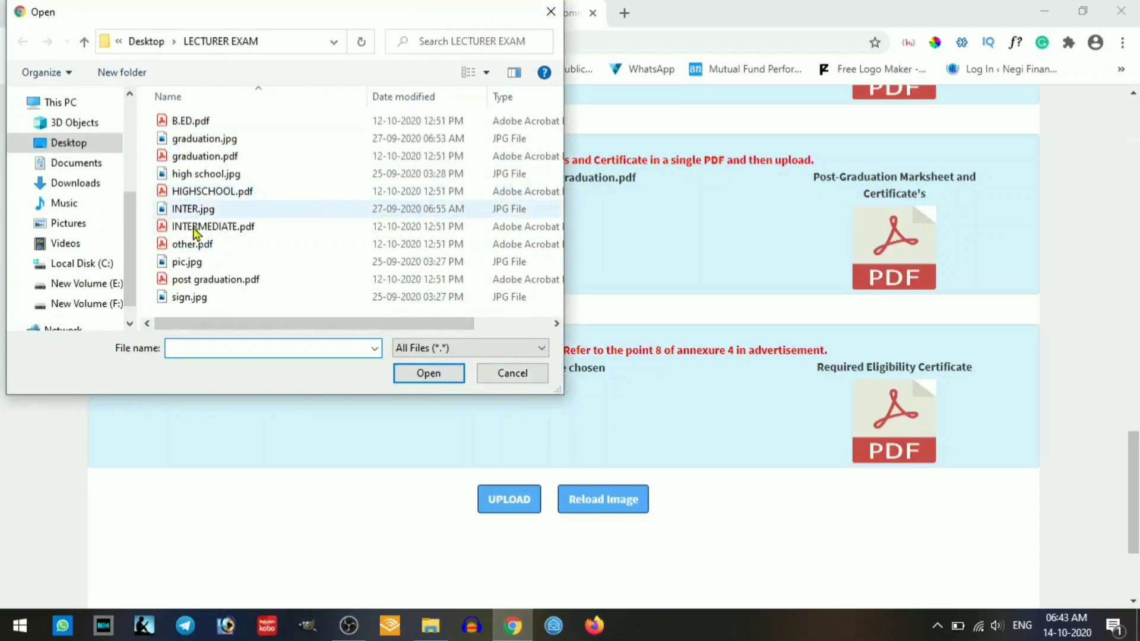
double_click(196, 245)
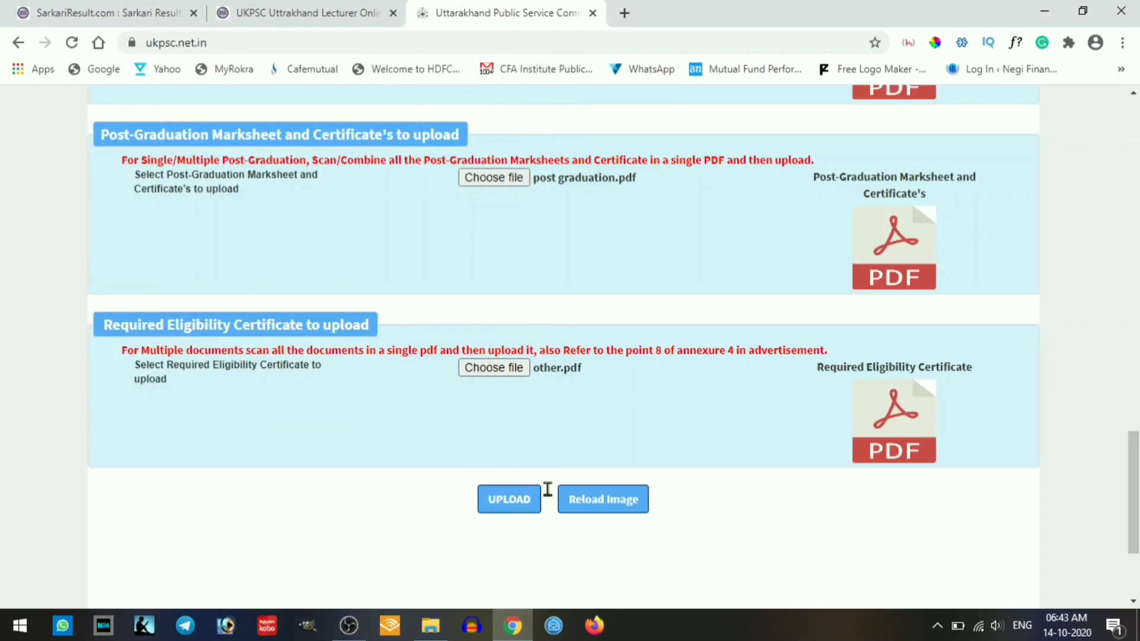
left_click(514, 506)
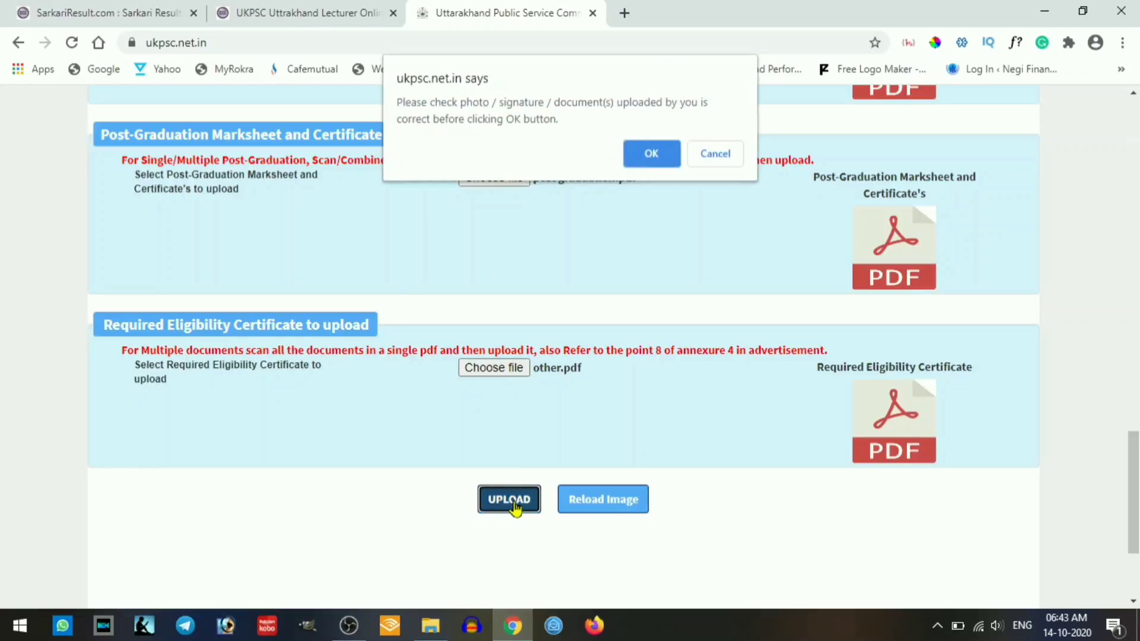
left_click(651, 155)
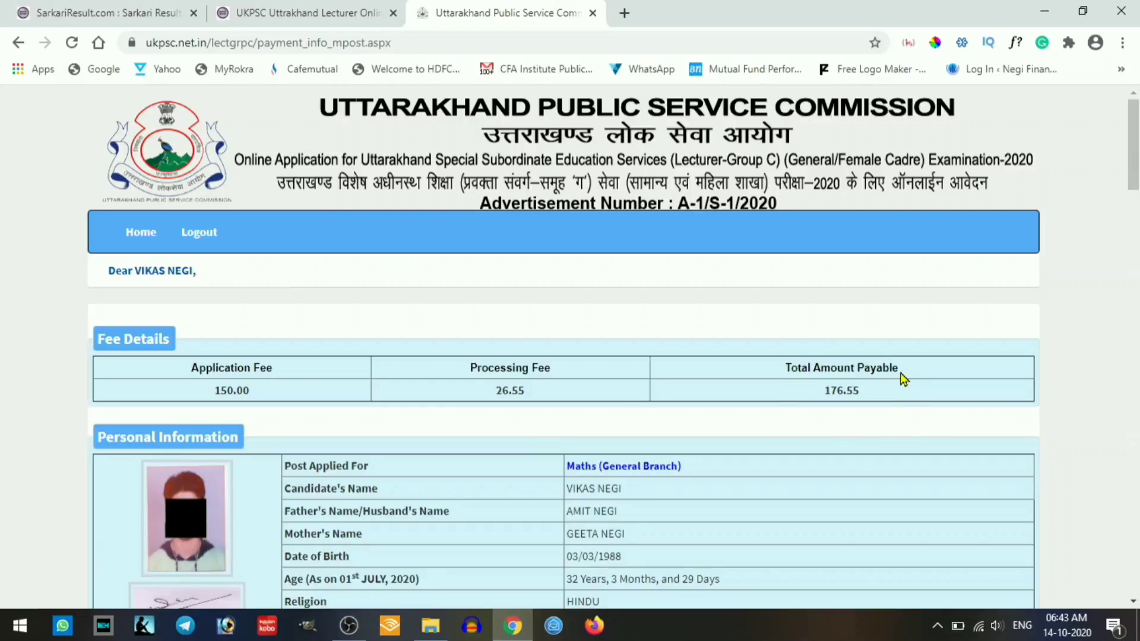
- Accept all three declarations at the bottom of the payment information page
scroll(901, 376, "down", 1)
scroll(706, 381, "down", 10)
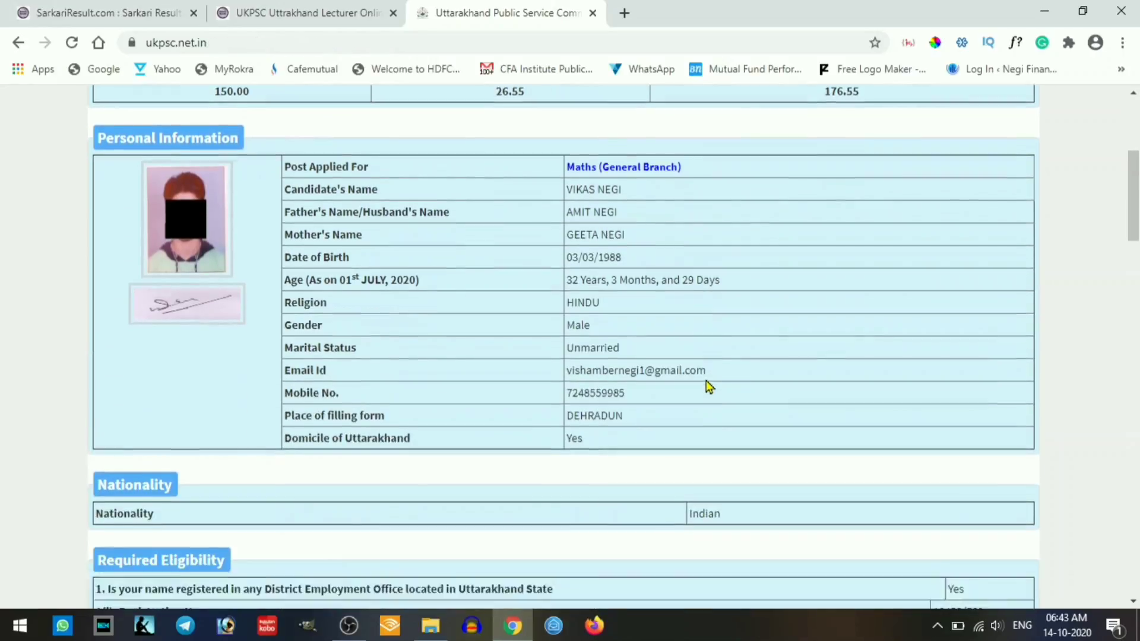
scroll(707, 384, "down", 13)
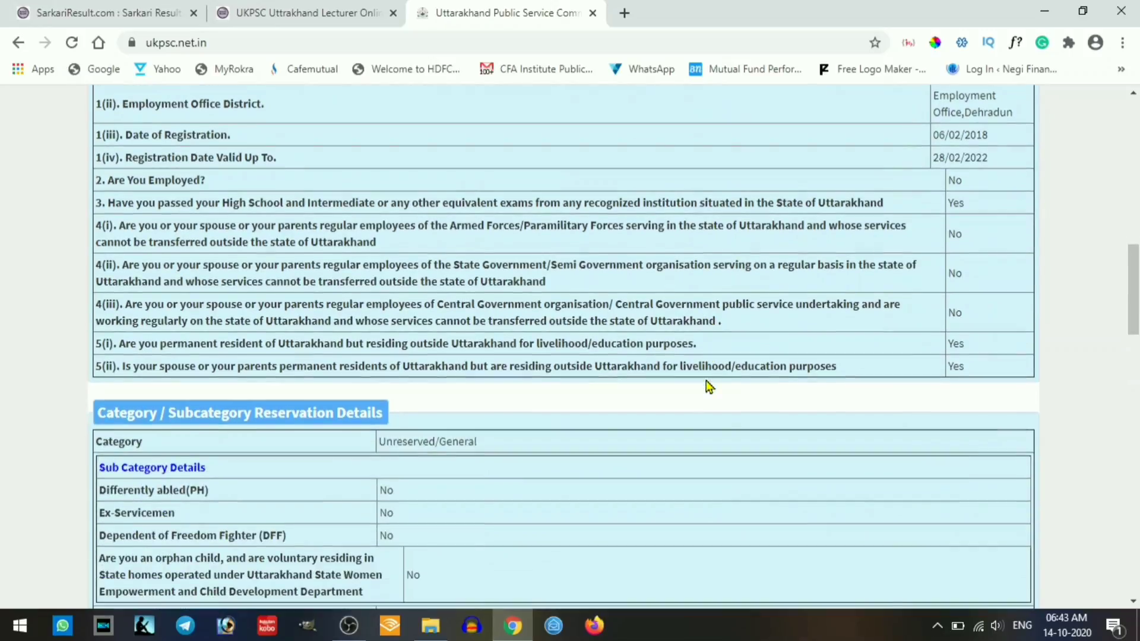
scroll(706, 386, "down", 14)
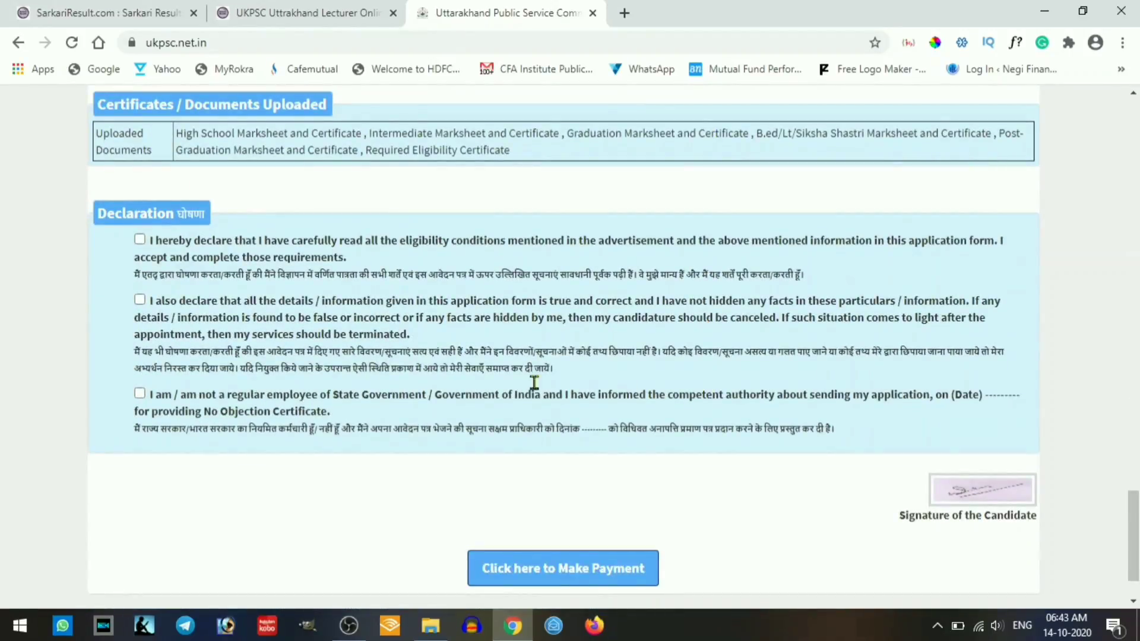
left_click(140, 240)
left_click(140, 299)
left_click(139, 394)
- Proceed to make the ₹176.55 fee payment and confirm the form details
scroll(536, 504, "down", 2)
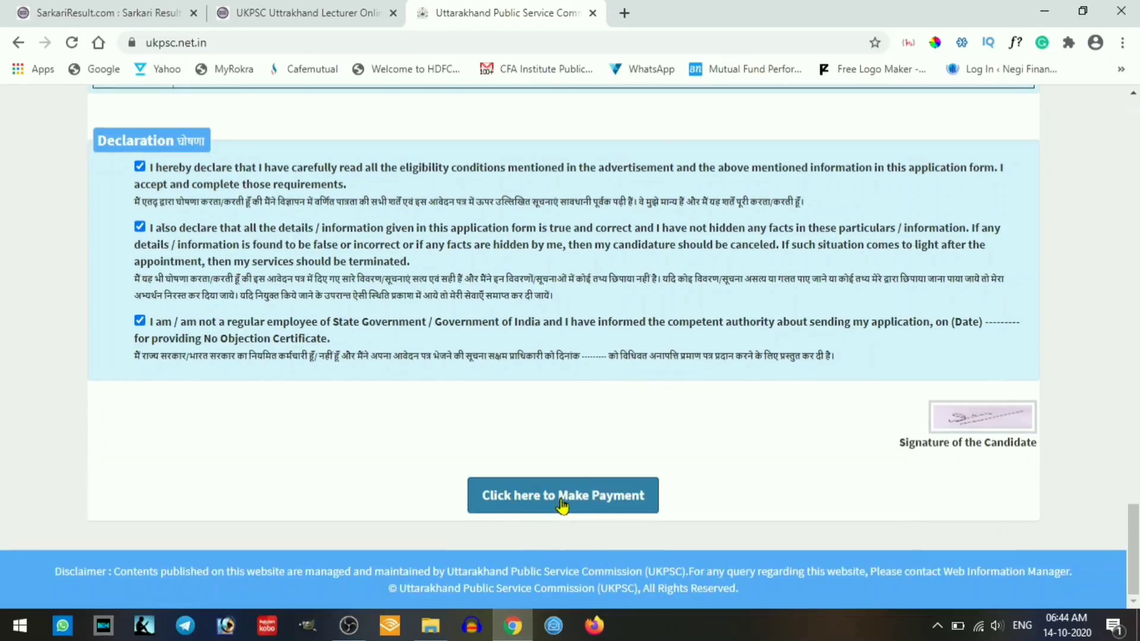
left_click(562, 505)
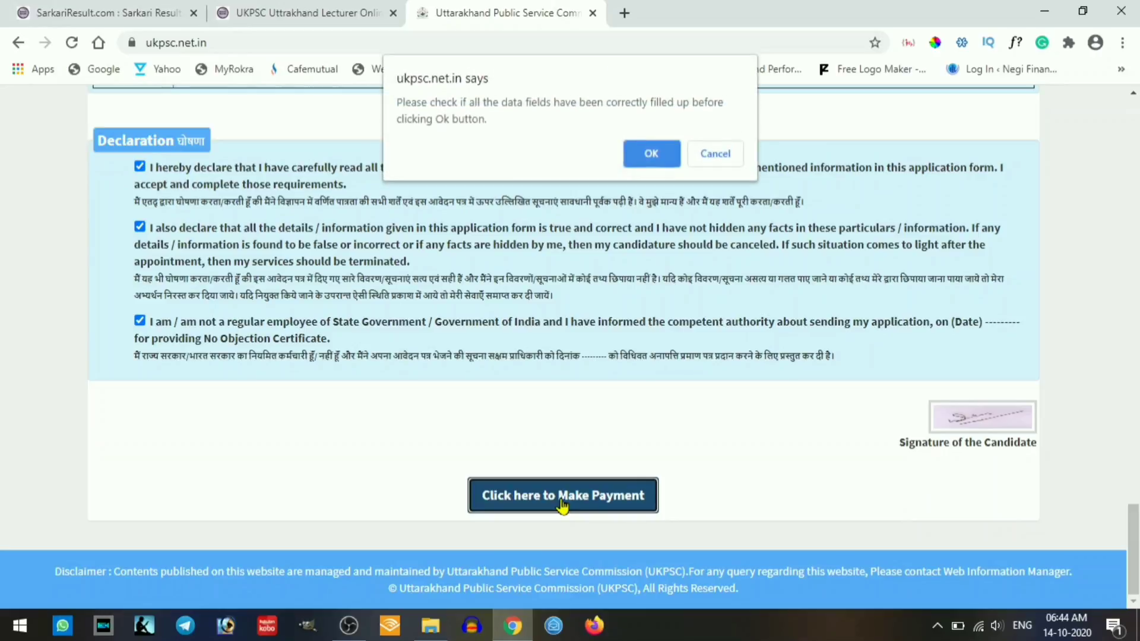
left_click(651, 155)
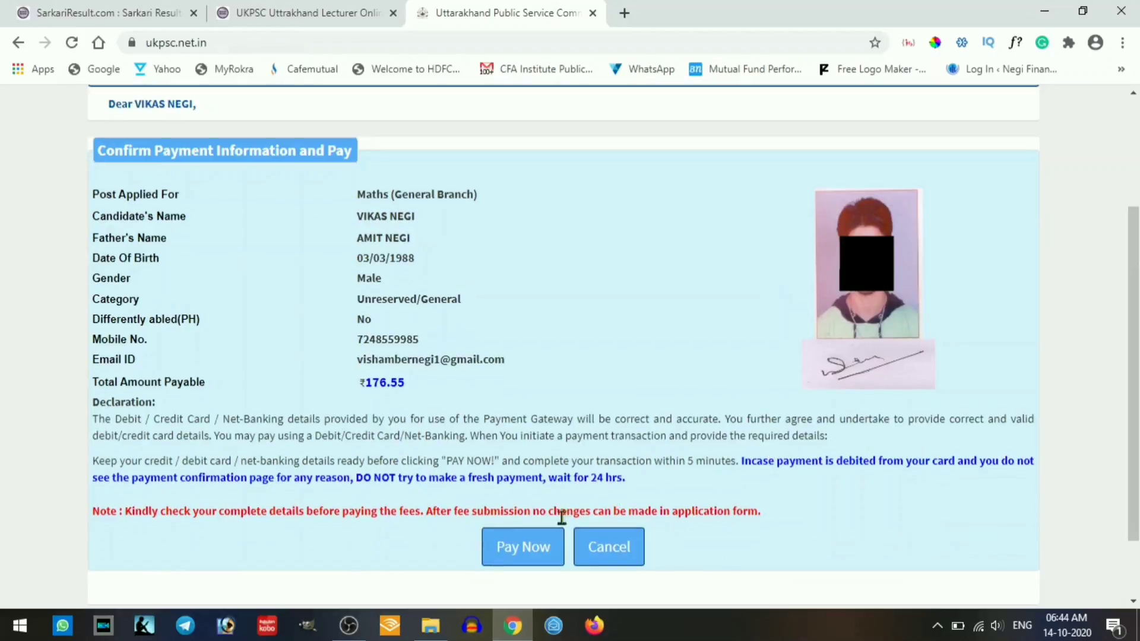
- Start the INR 176.55 CCAvenue payment and switch between Debit Cards and Net Banking options
left_click(542, 553)
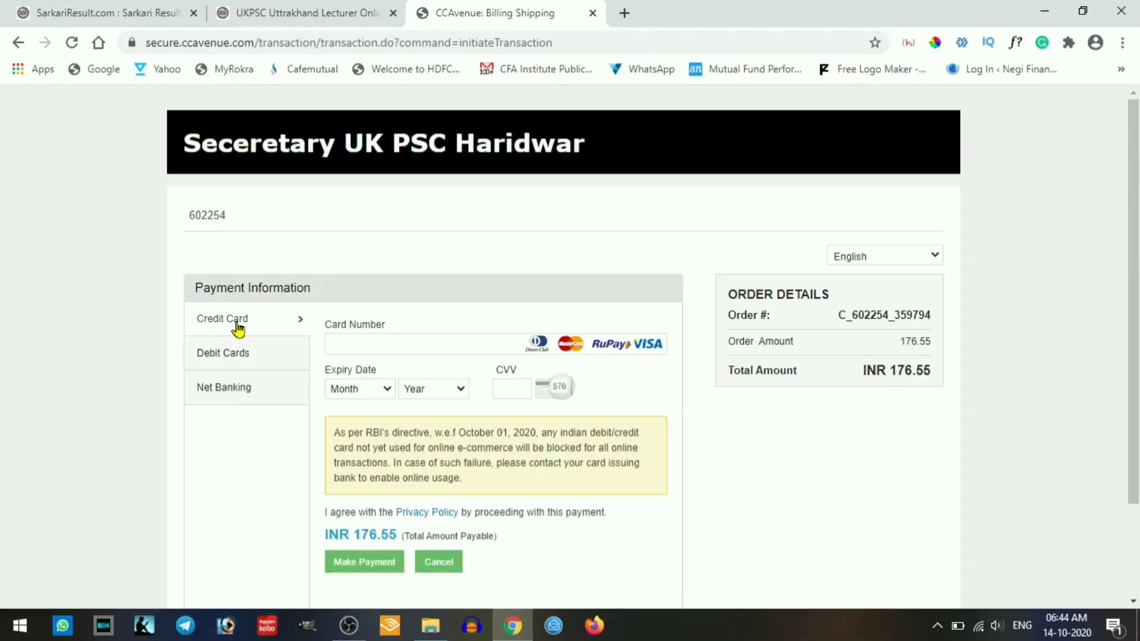
left_click(237, 357)
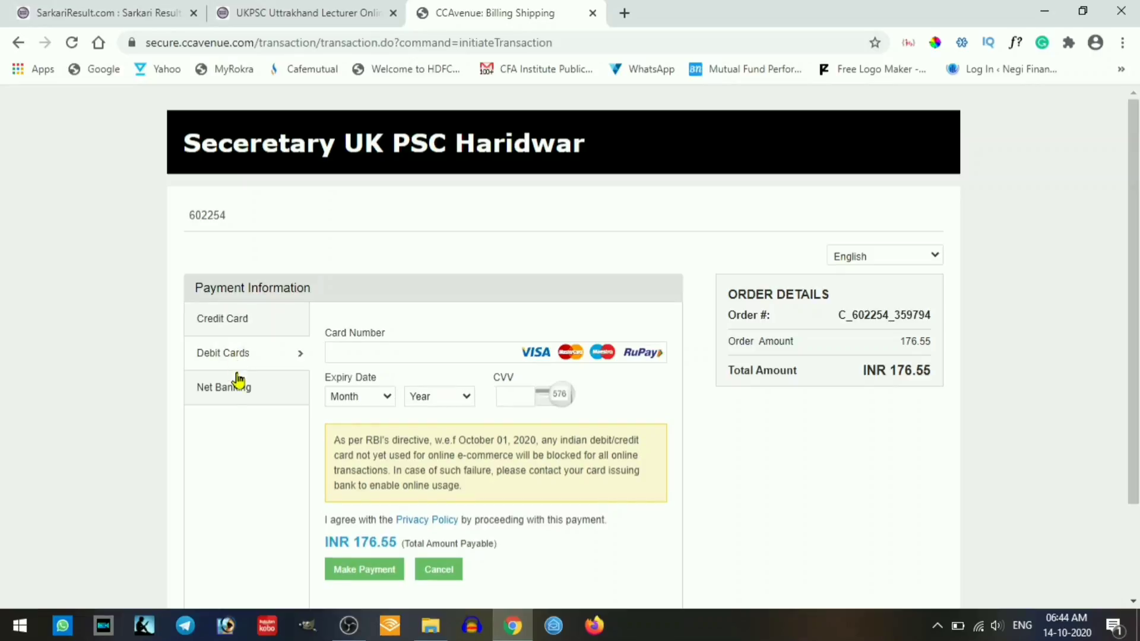
left_click(236, 386)
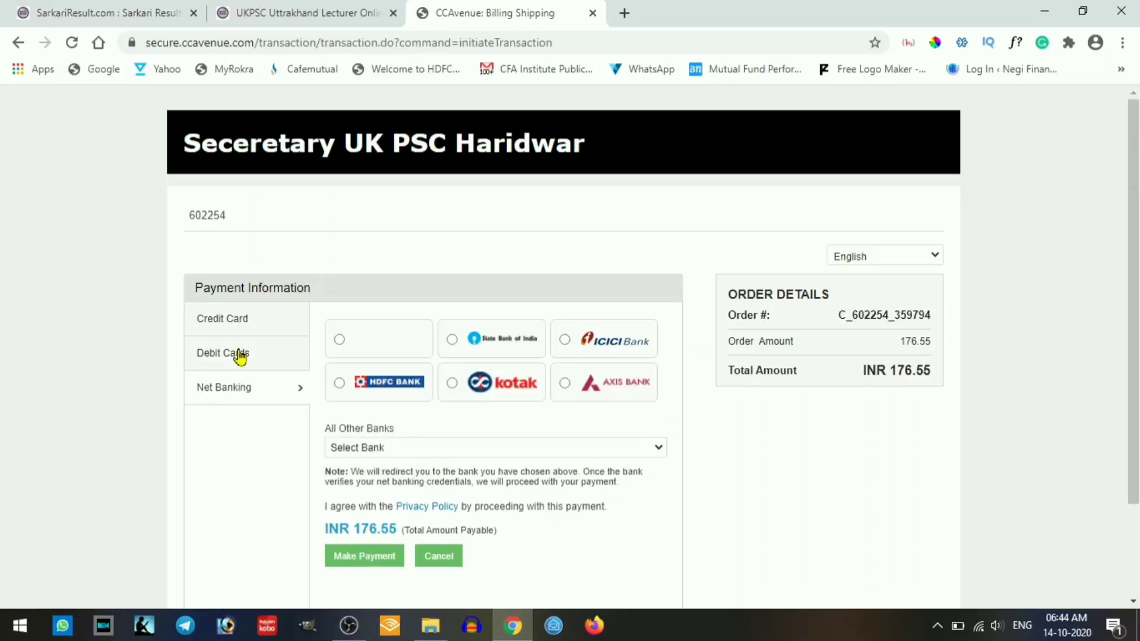
left_click(239, 356)
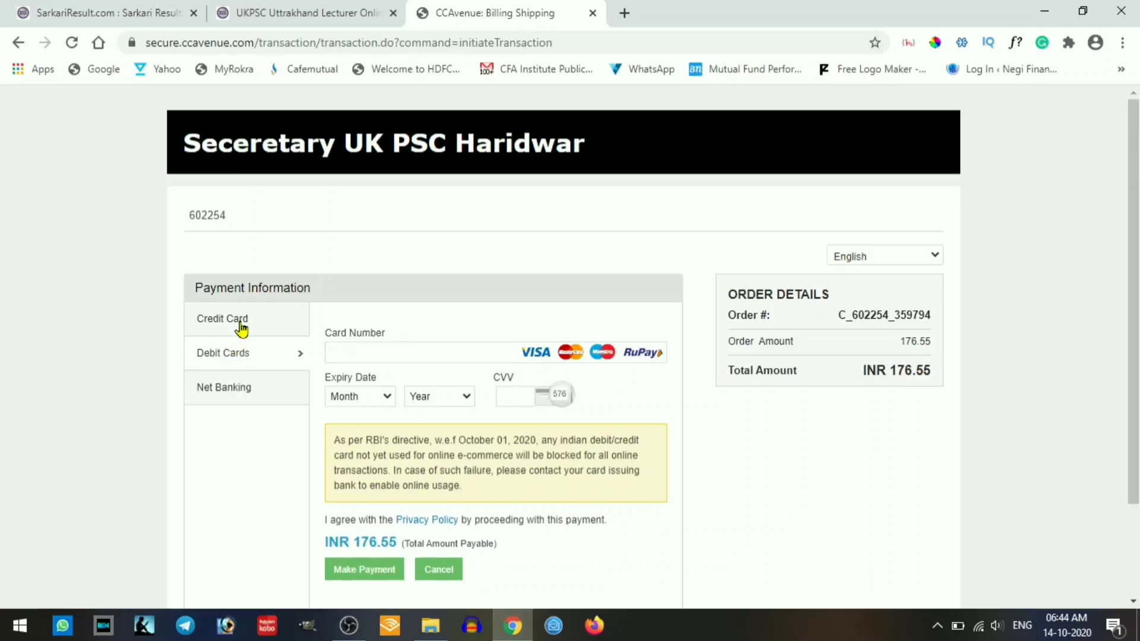